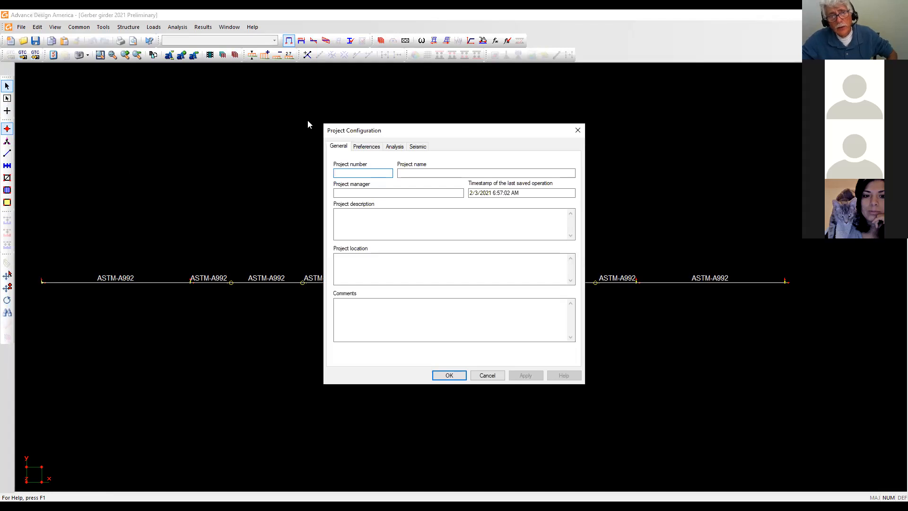
Choose the Metric system of units in the project preferences, then review the analysis settings.
left_click(374, 148)
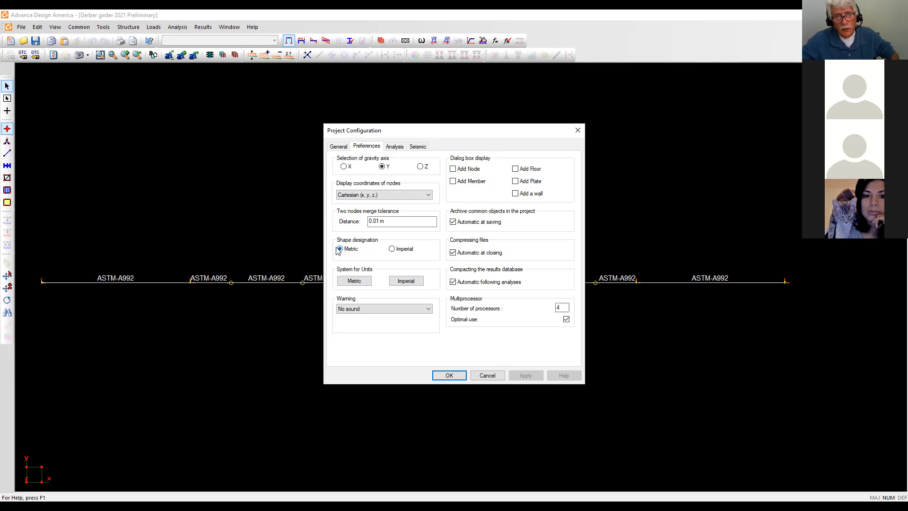
left_click(351, 284)
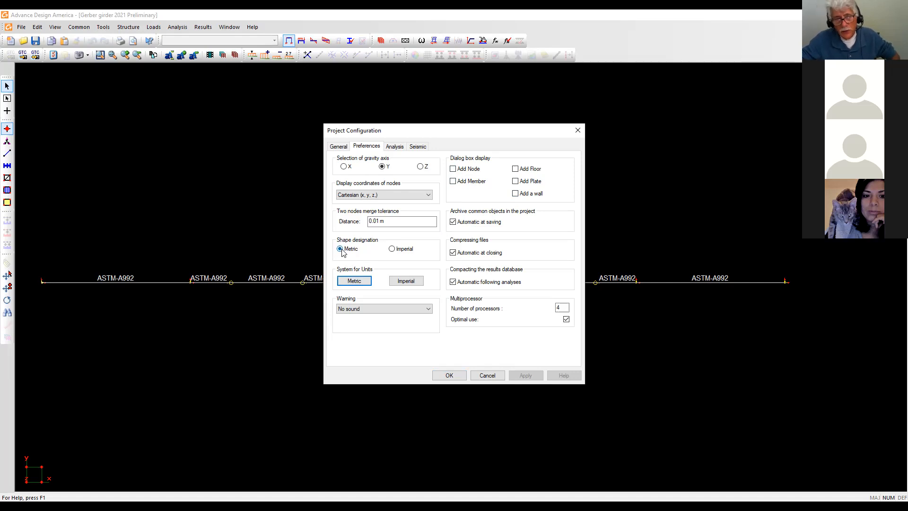
left_click(400, 148)
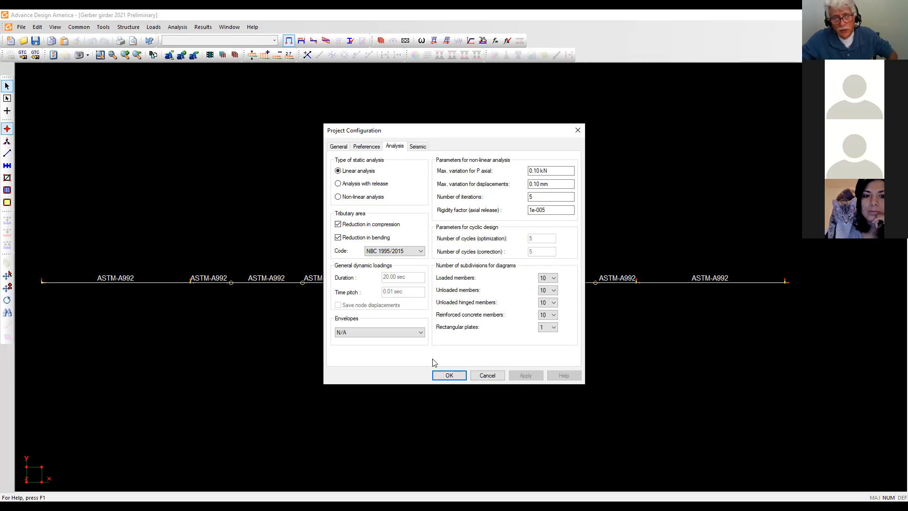
Accept the linear analysis settings and close Project Configuration.
left_click(452, 376)
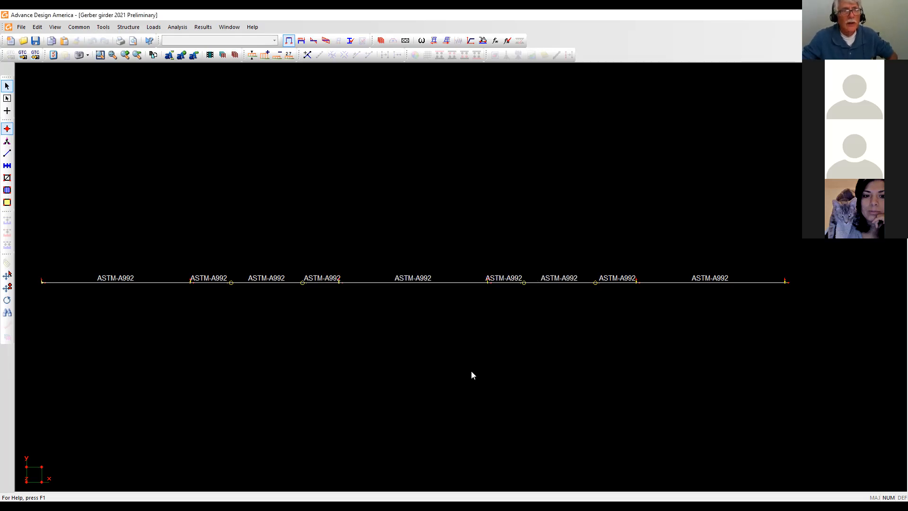
left_click(128, 28)
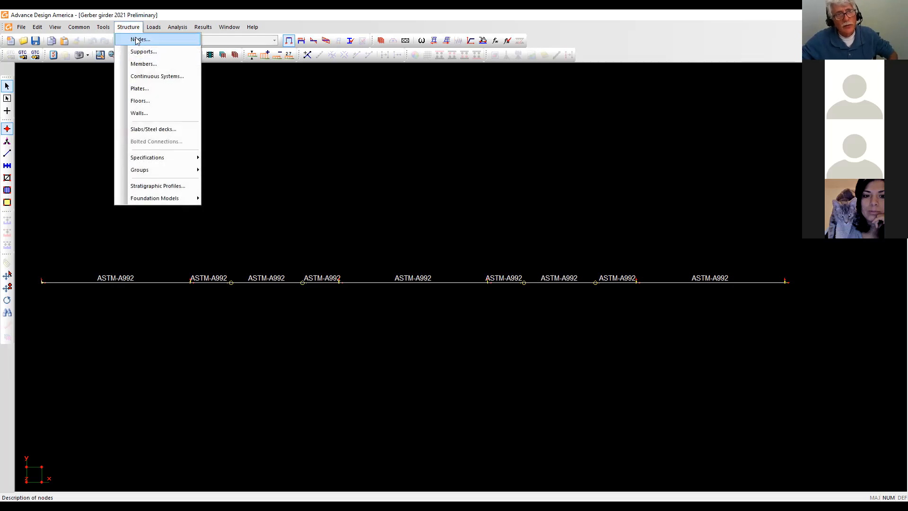
left_click(139, 41)
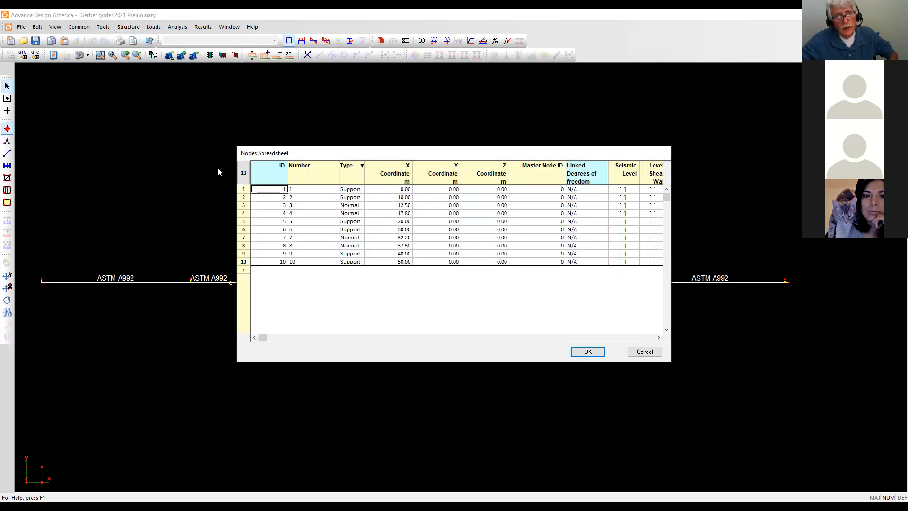
left_click(242, 269)
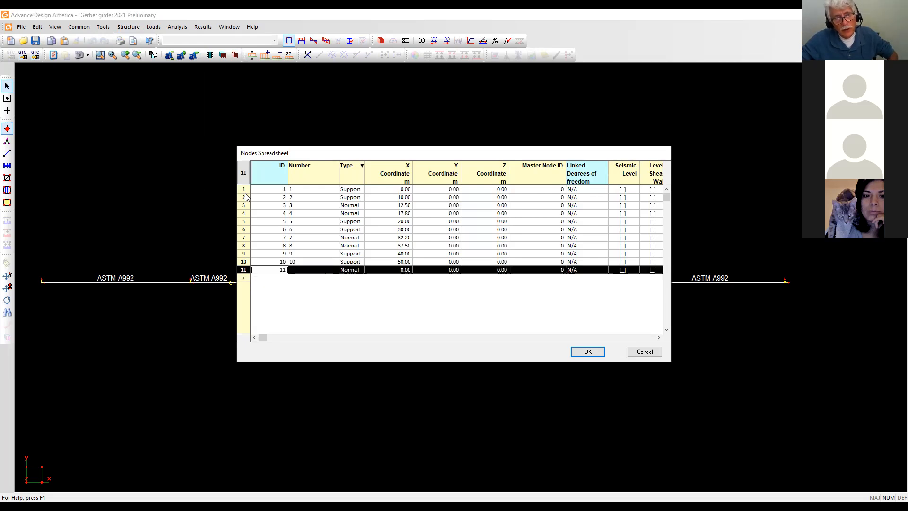
right_click(270, 276)
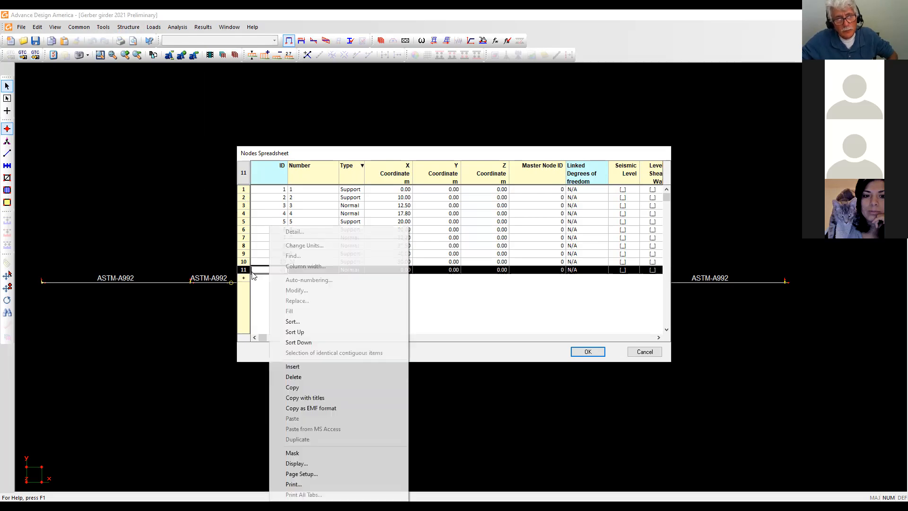
left_click(297, 377)
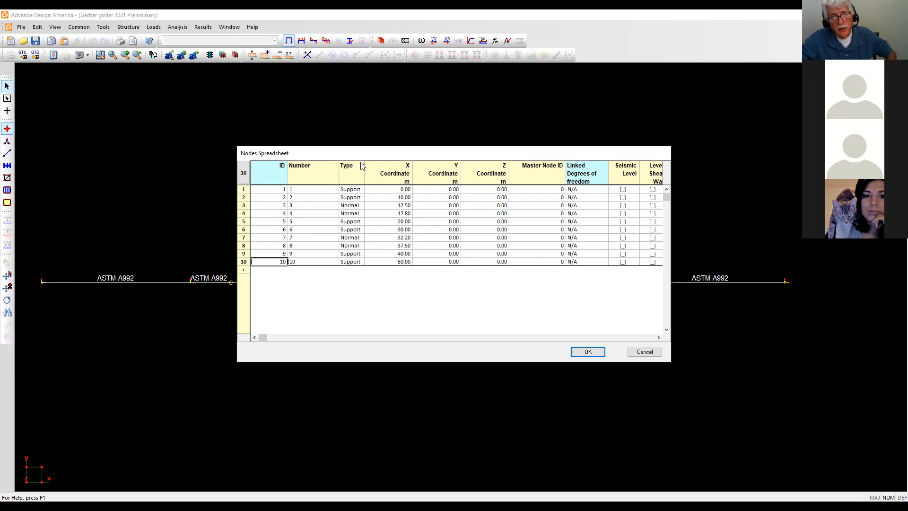
left_click(356, 190)
left_click(357, 190)
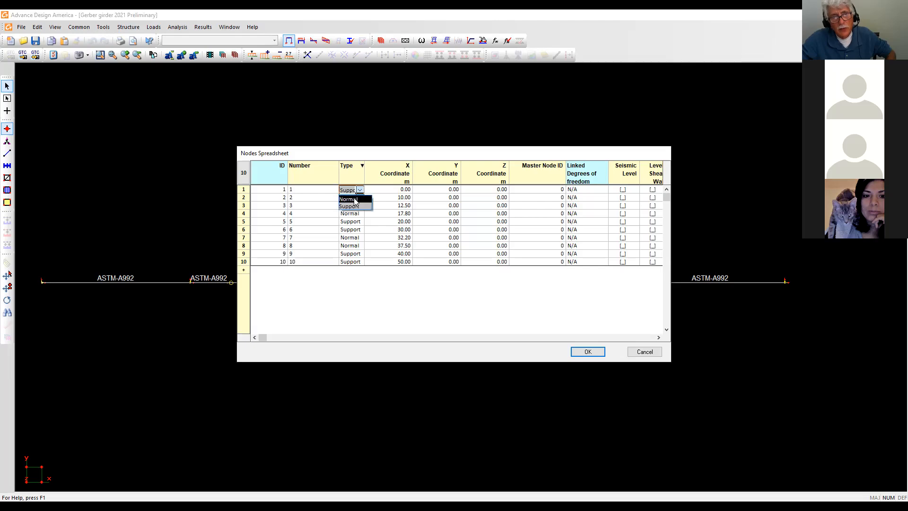
left_click(355, 207)
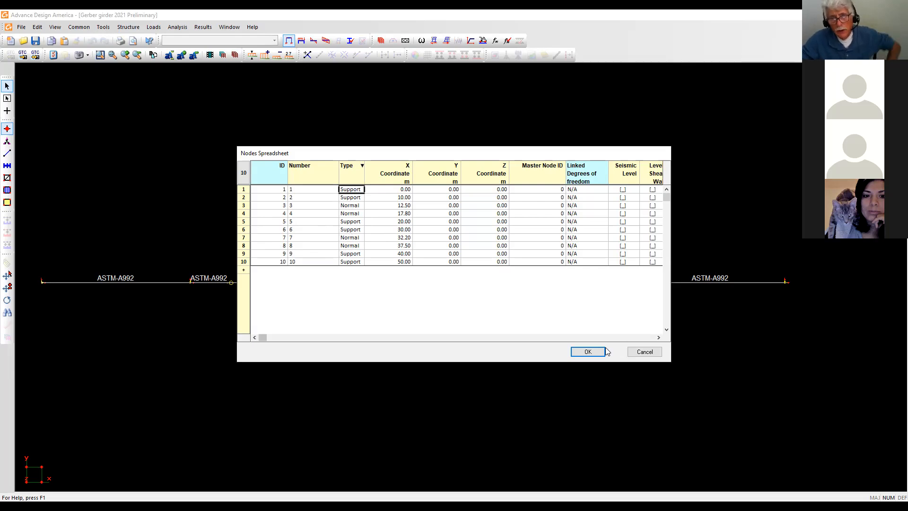
left_click(588, 352)
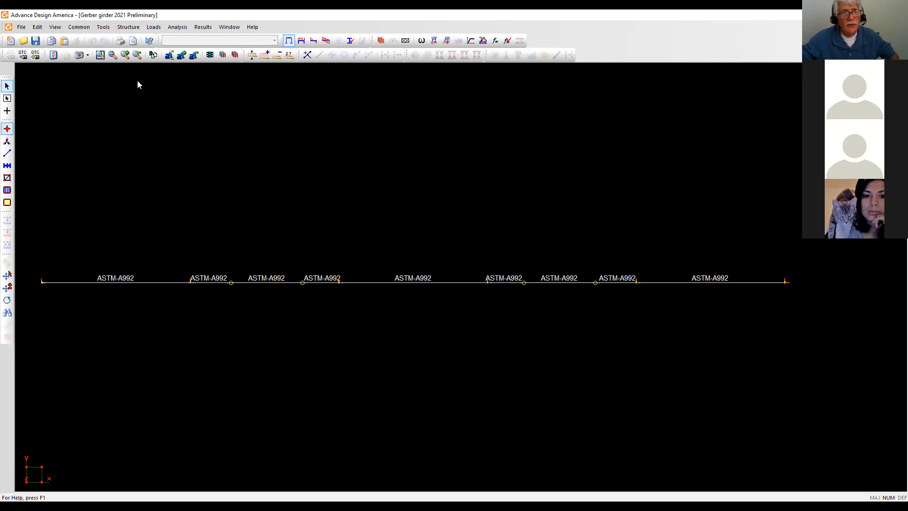
left_click(133, 31)
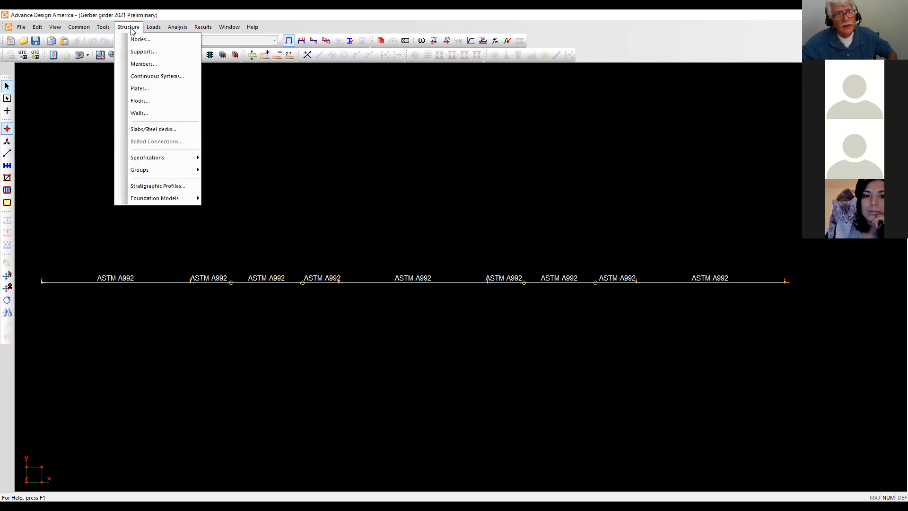
left_click(144, 51)
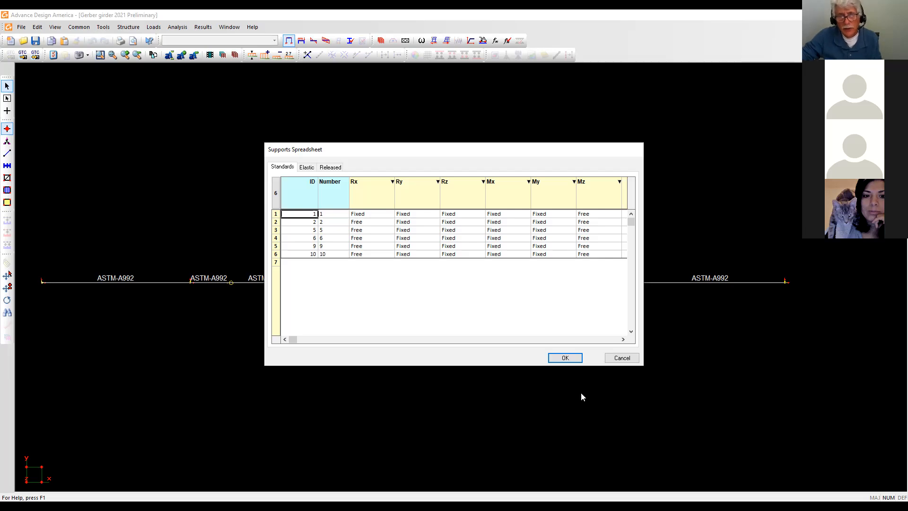
left_click(565, 358)
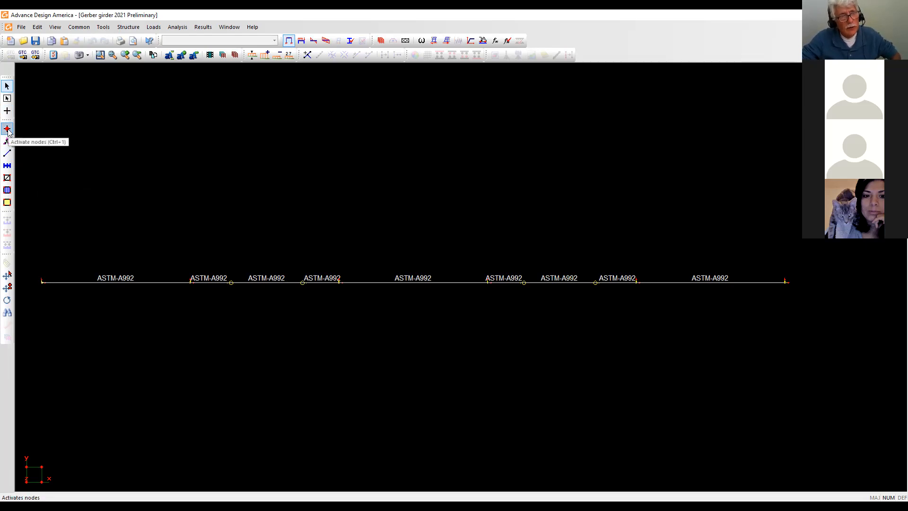
In member mode, box-select all nine girder members and open their Properties.
left_click(7, 154)
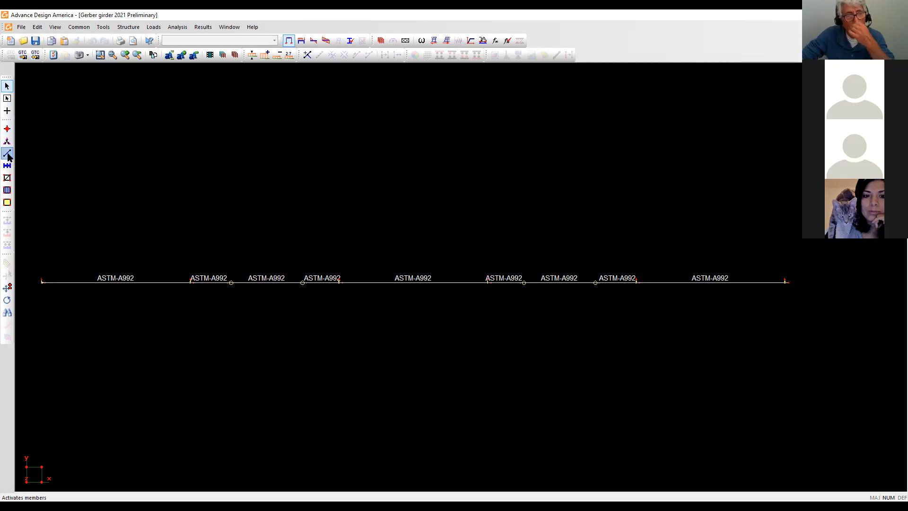
left_click(7, 110)
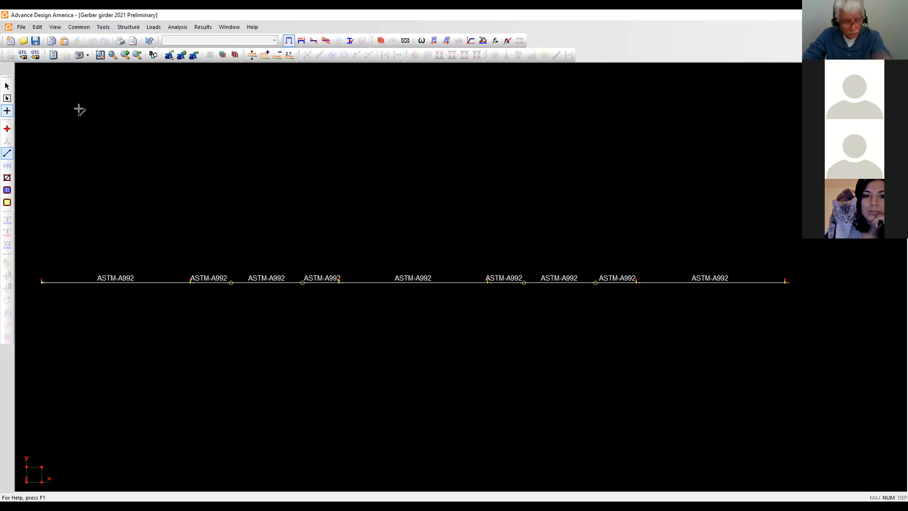
key("Escape")
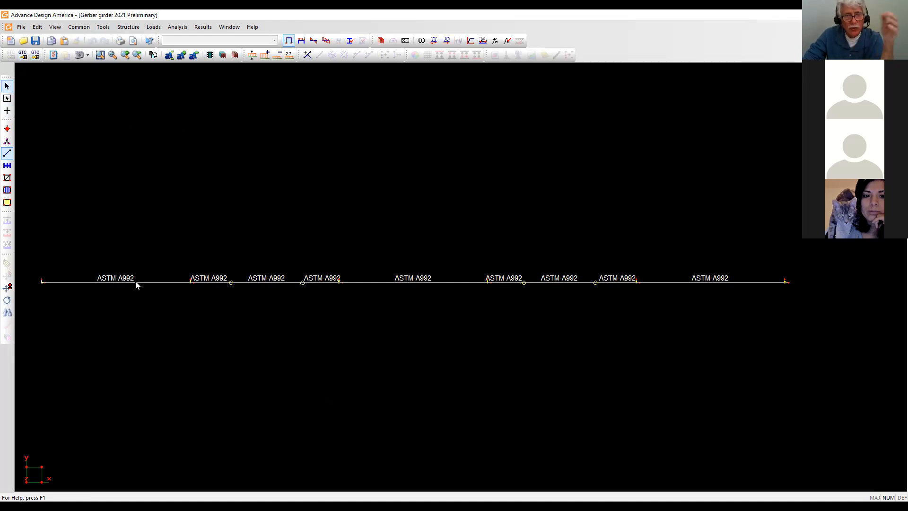
left_click_drag(34, 303, 785, 321)
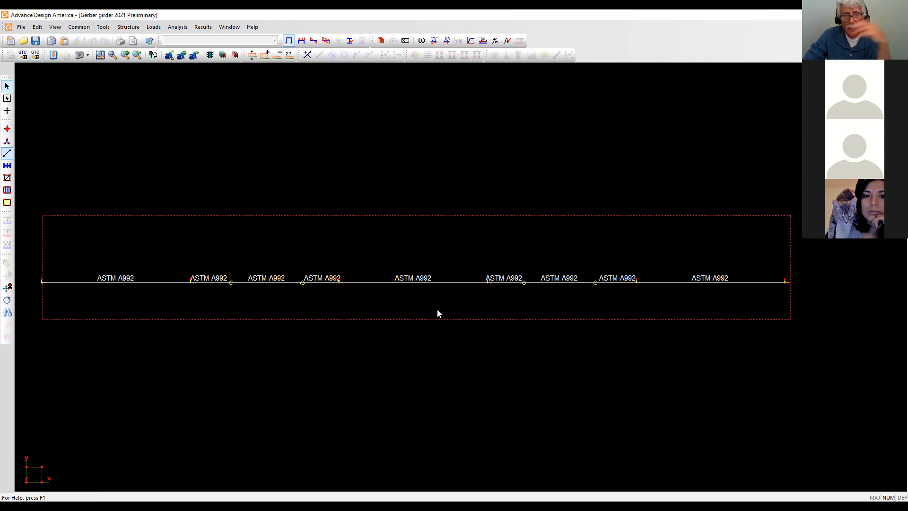
right_click(466, 284)
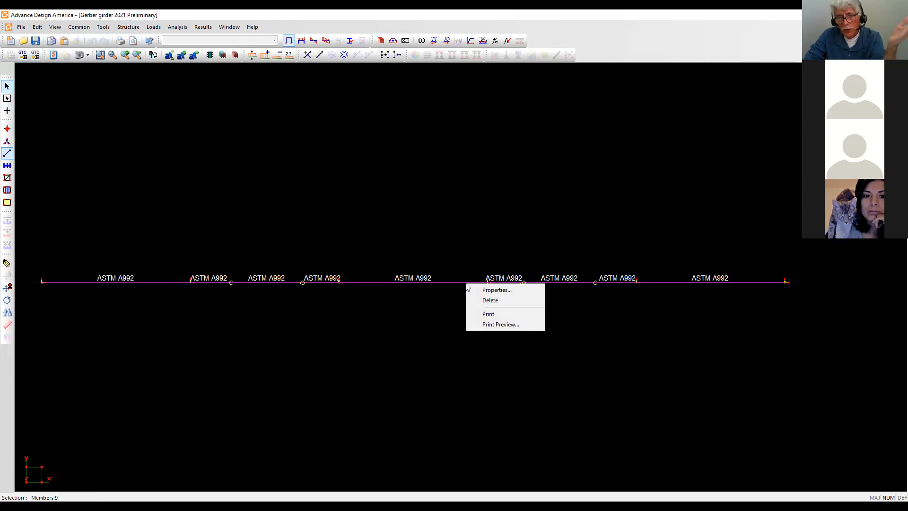
left_click(501, 290)
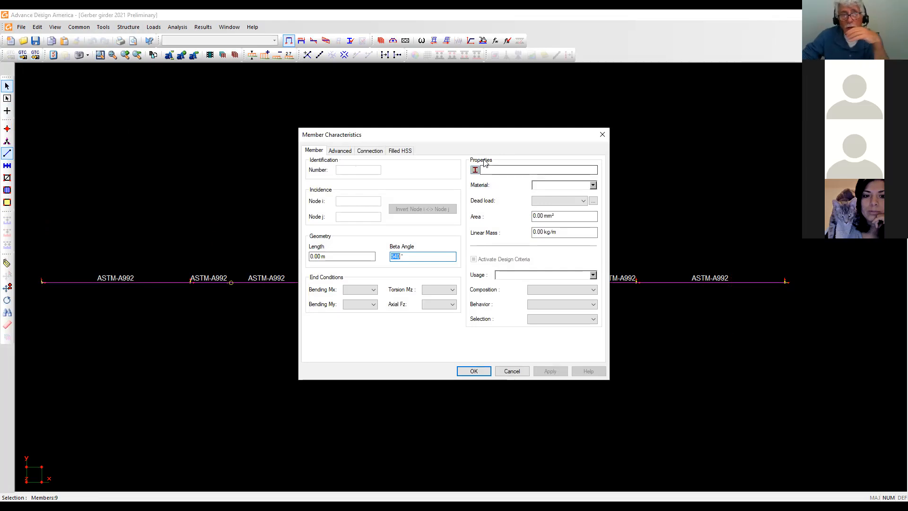
Browse the section library to W610x125 in the W610 series, then cancel without applying a section.
left_click(476, 170)
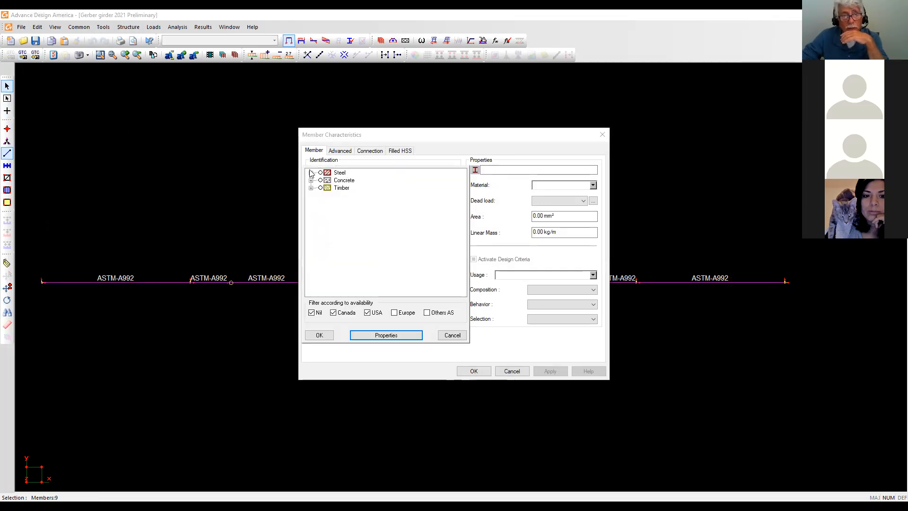
left_click(310, 172)
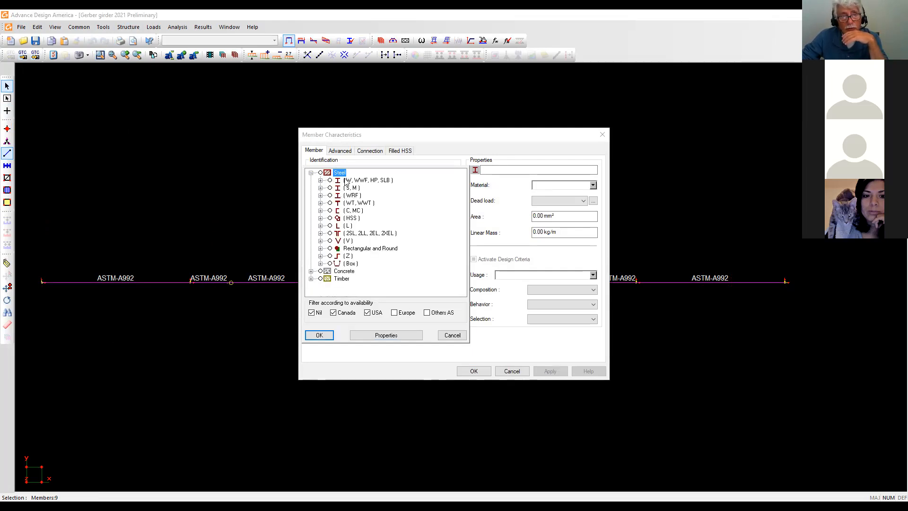
left_click(321, 181)
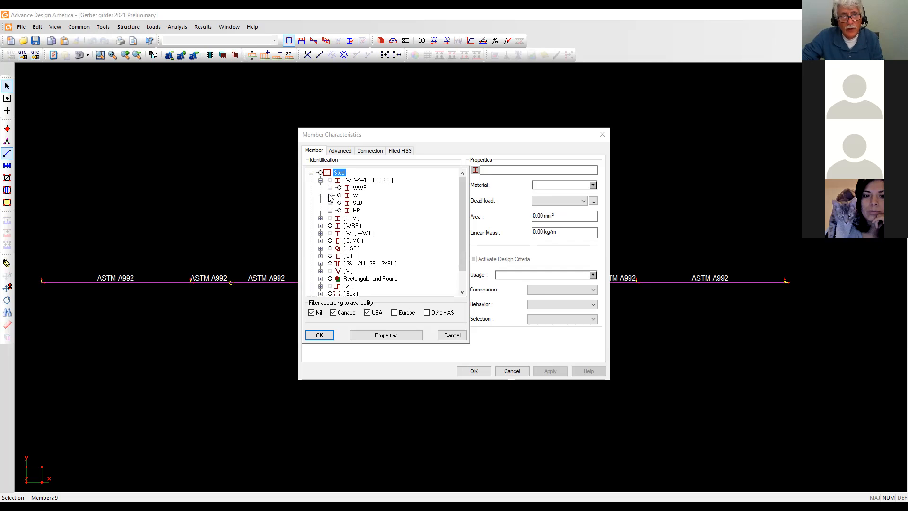
left_click(330, 196)
scroll(399, 211, "down", 2)
scroll(399, 212, "up", 1)
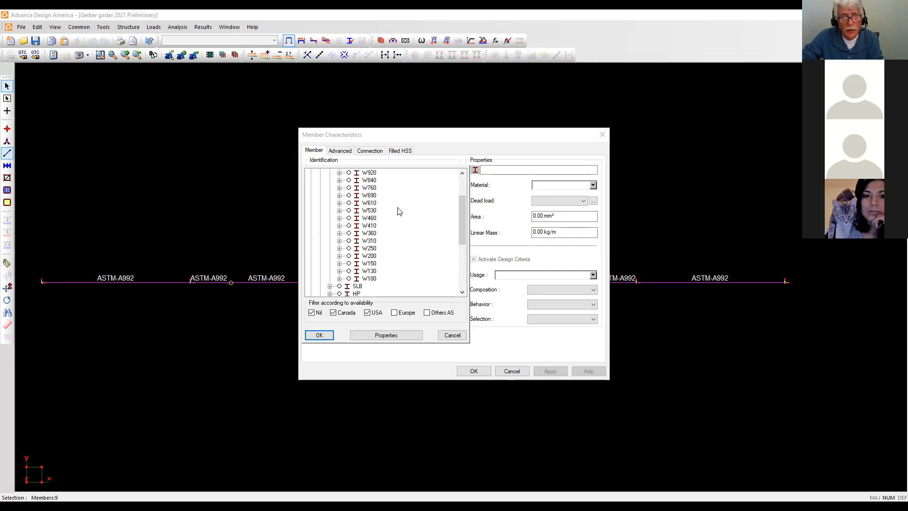
left_click(339, 203)
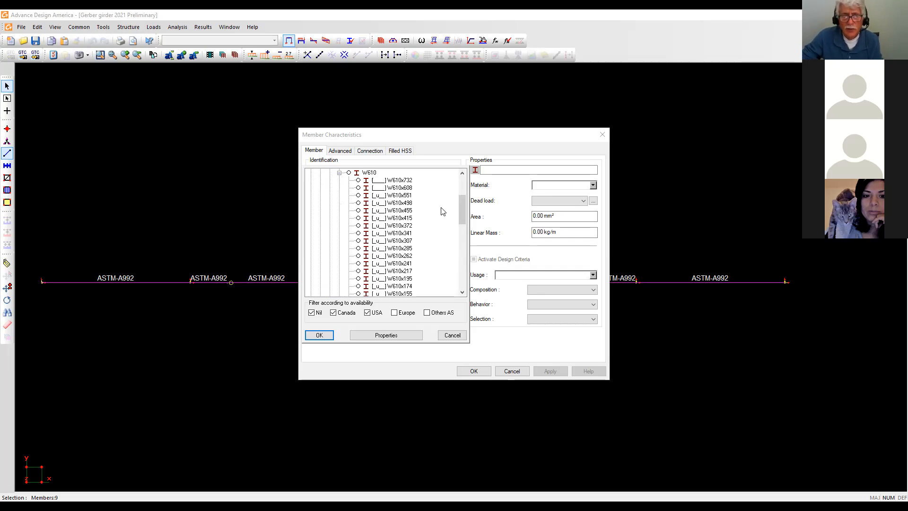
scroll(422, 215, "down", 1)
scroll(422, 215, "down", 2)
left_click(408, 249)
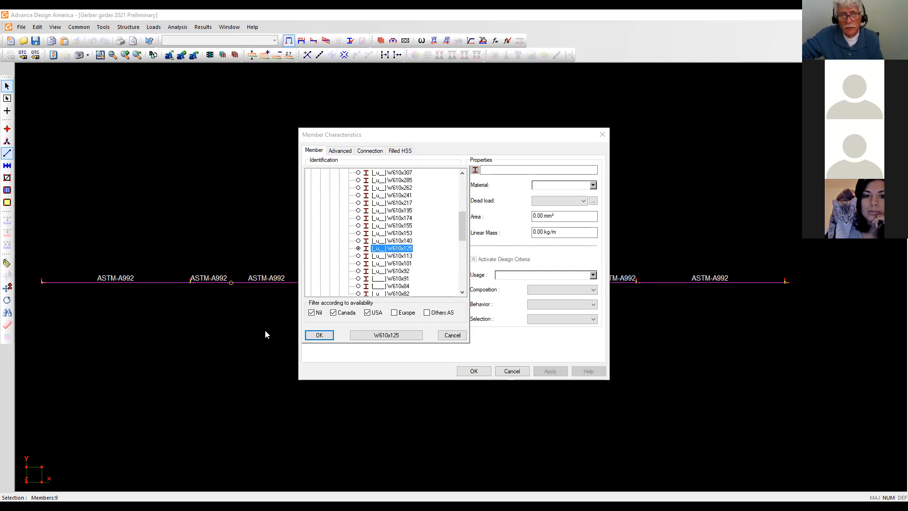
left_click(452, 335)
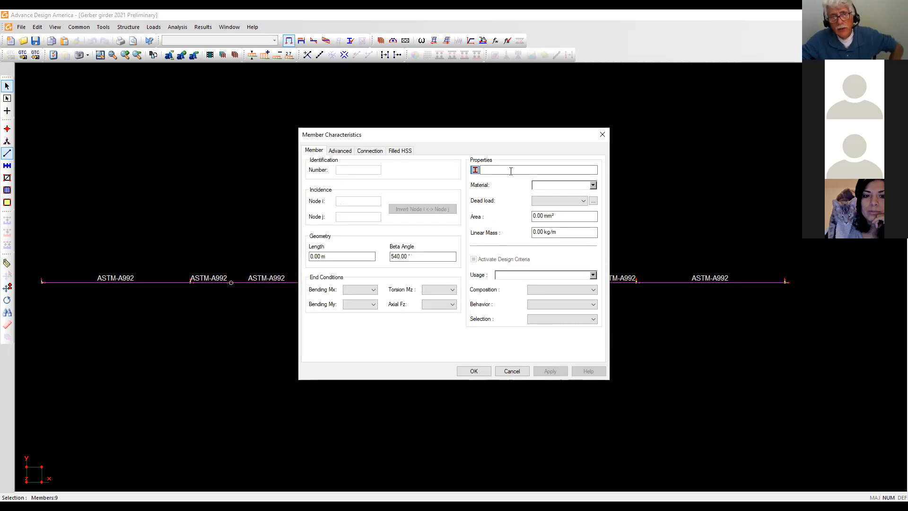
Browse the ASTM steel grades, set the members' dead load to Dead, and confirm.
left_click(594, 186)
left_click(539, 212)
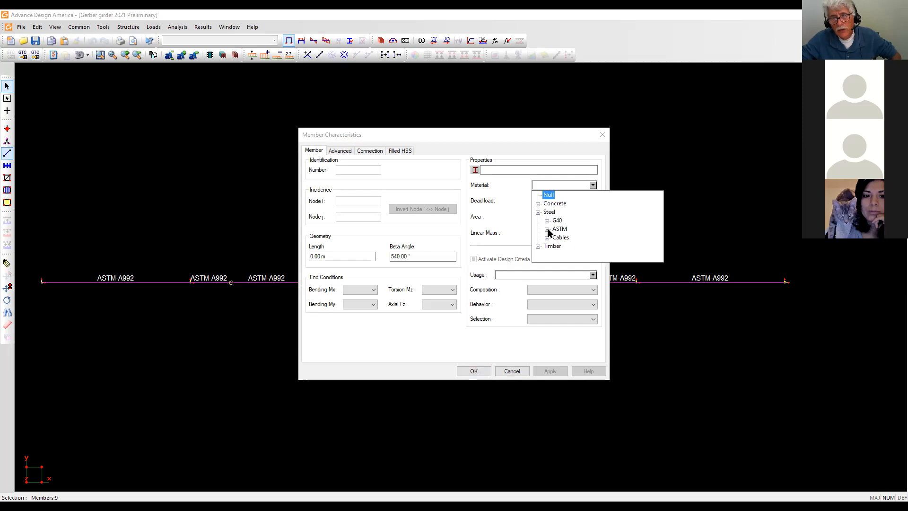
left_click(547, 230)
scroll(606, 218, "down", 5)
scroll(596, 227, "up", 1)
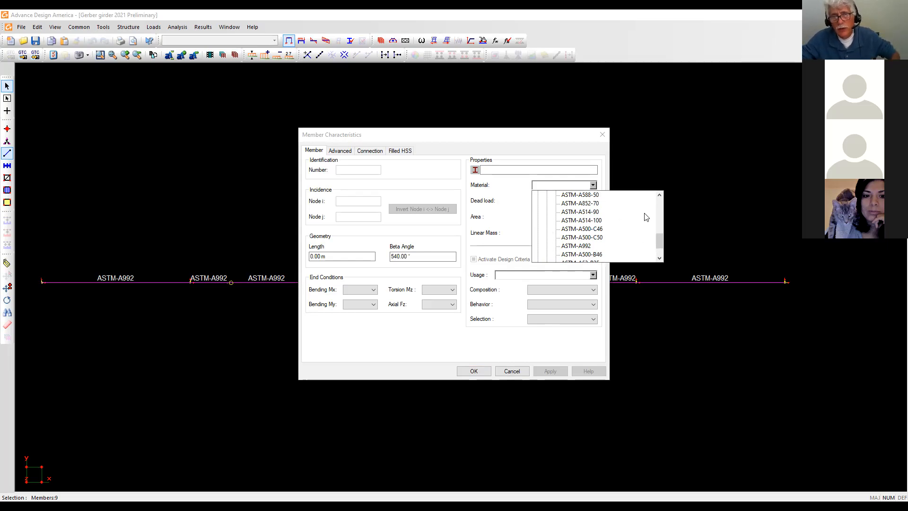
left_click(662, 429)
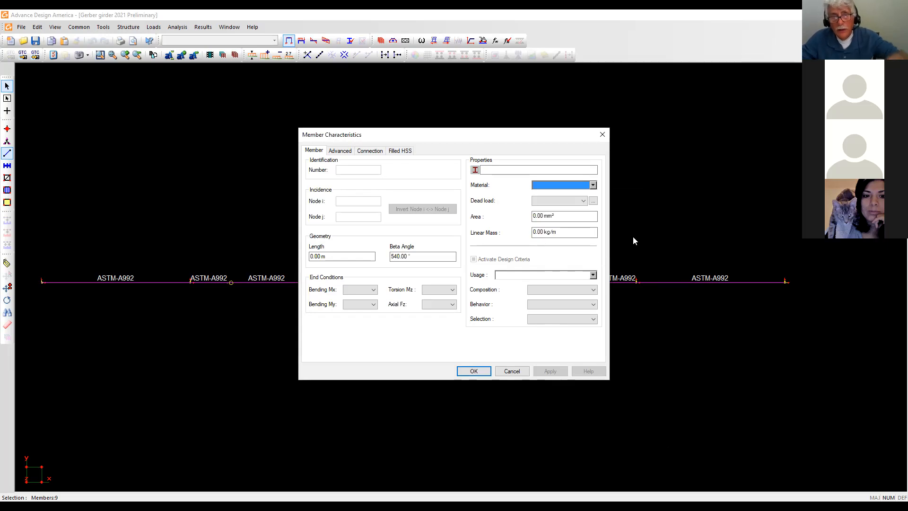
left_click(582, 201)
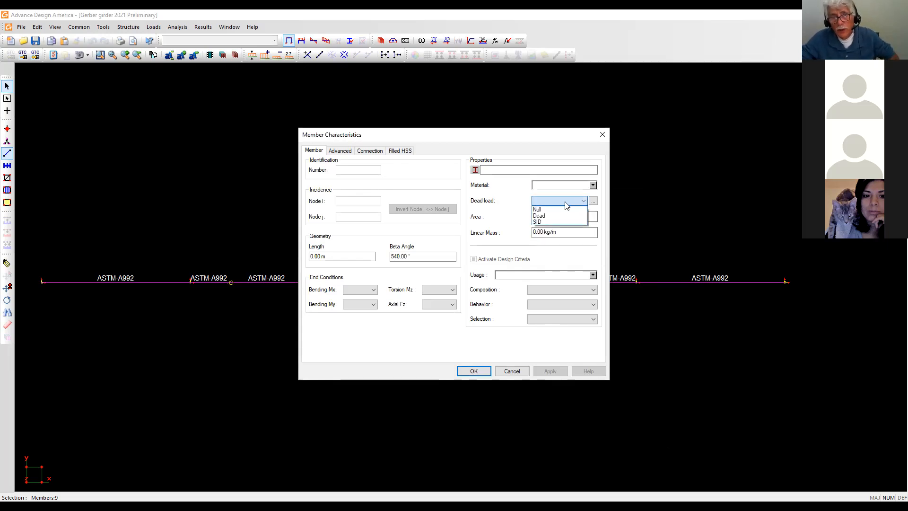
left_click(545, 218)
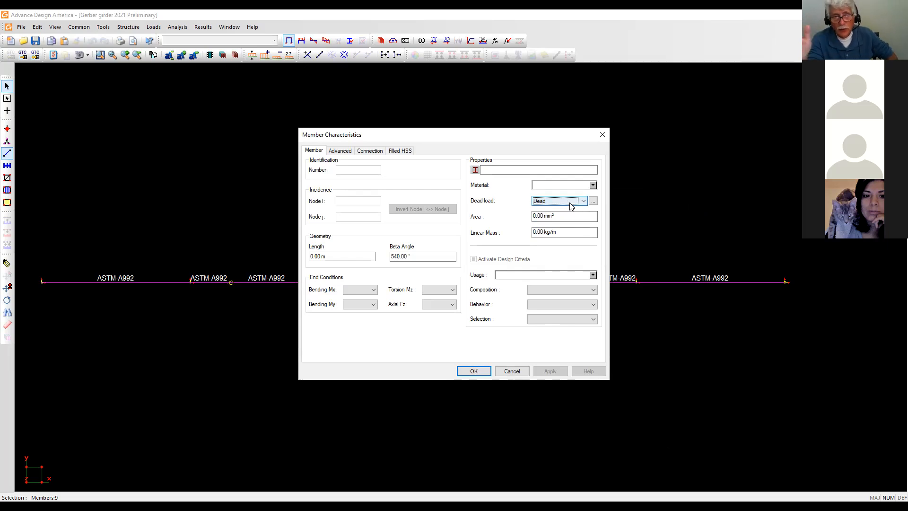
left_click(472, 373)
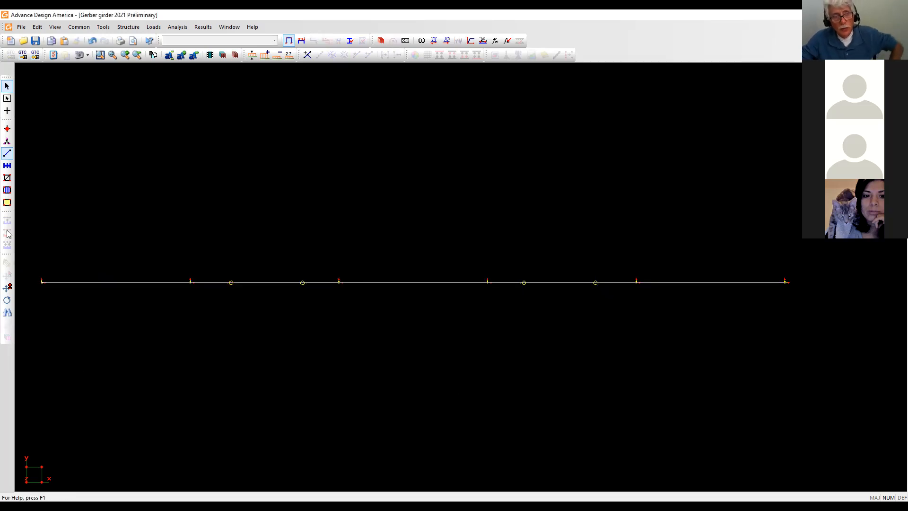
In View Options, hide material labels and show member lengths and end conditions on the girder.
left_click(54, 55)
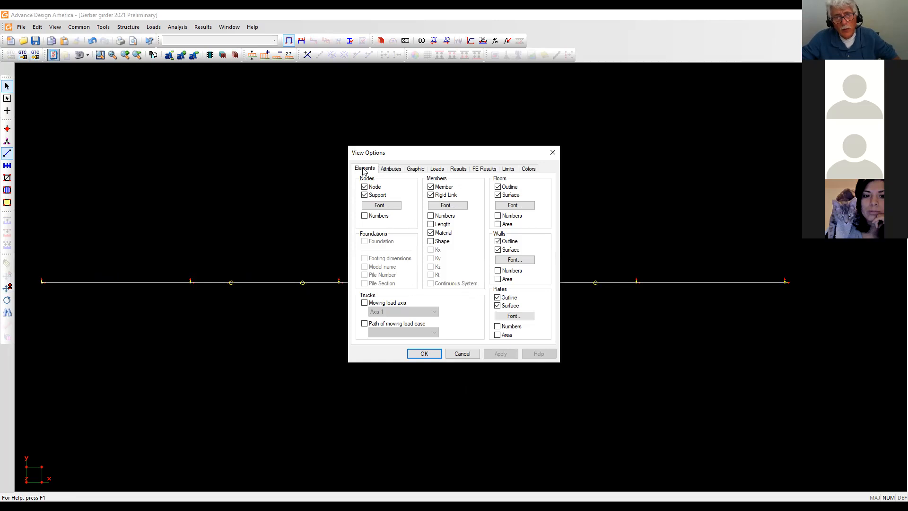
left_click(430, 234)
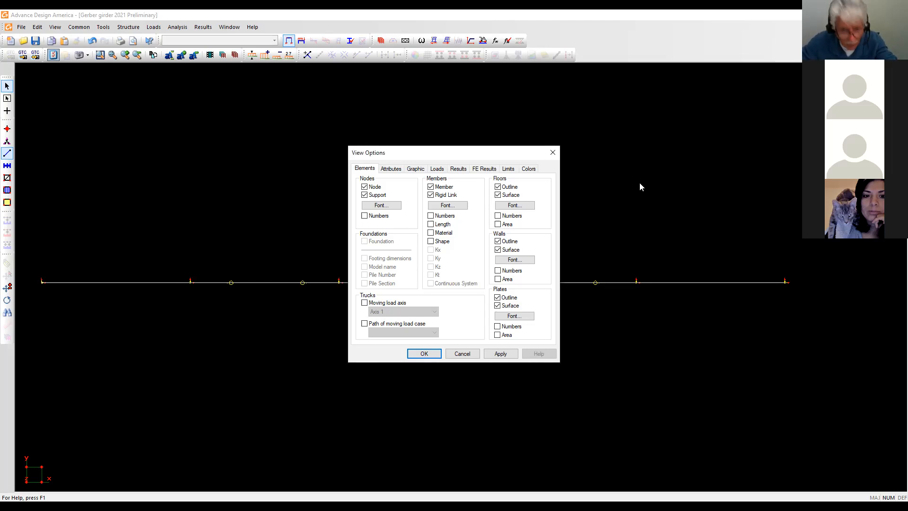
key("Escape")
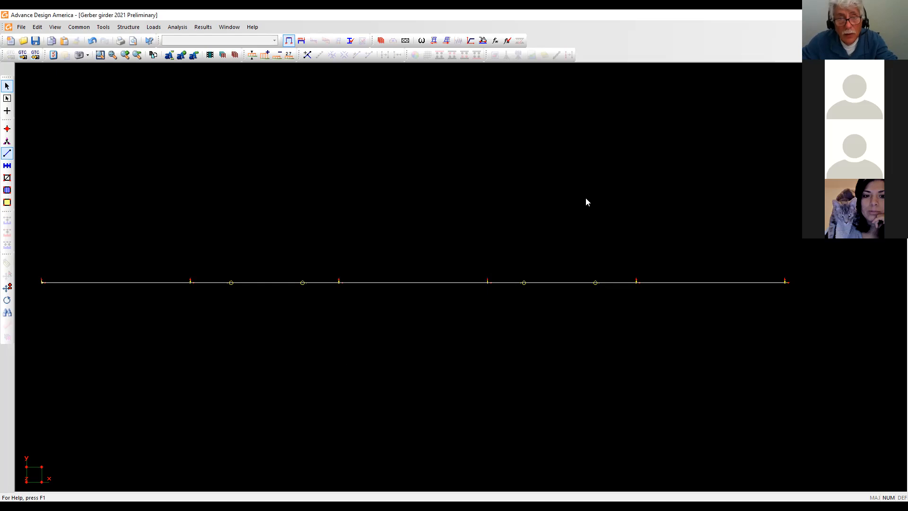
right_click(567, 203)
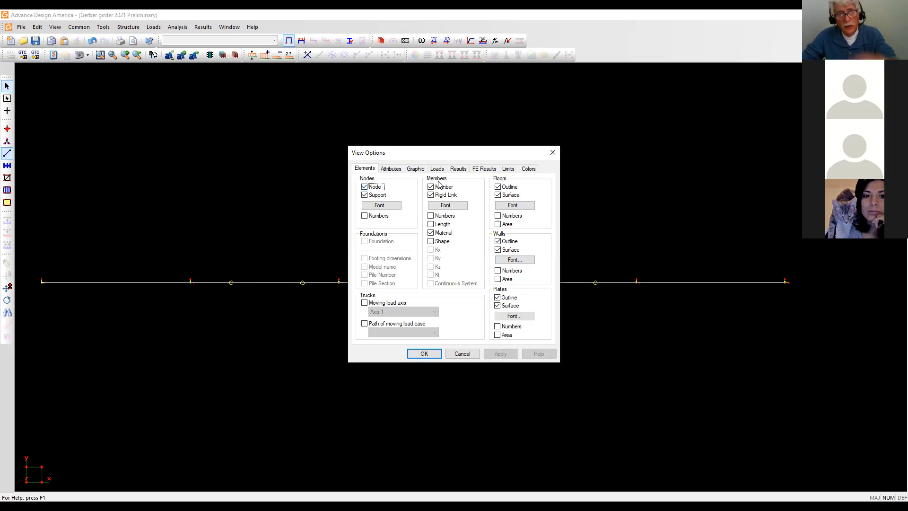
left_click(431, 233)
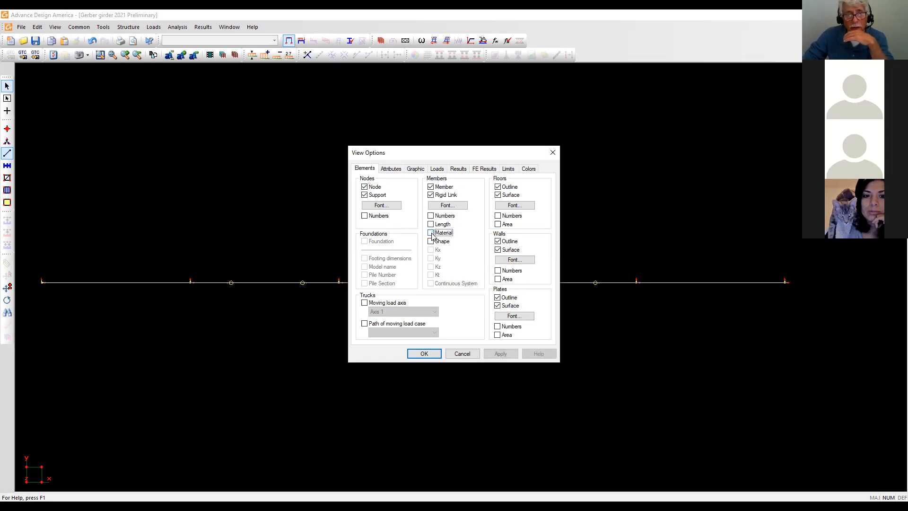
left_click(431, 225)
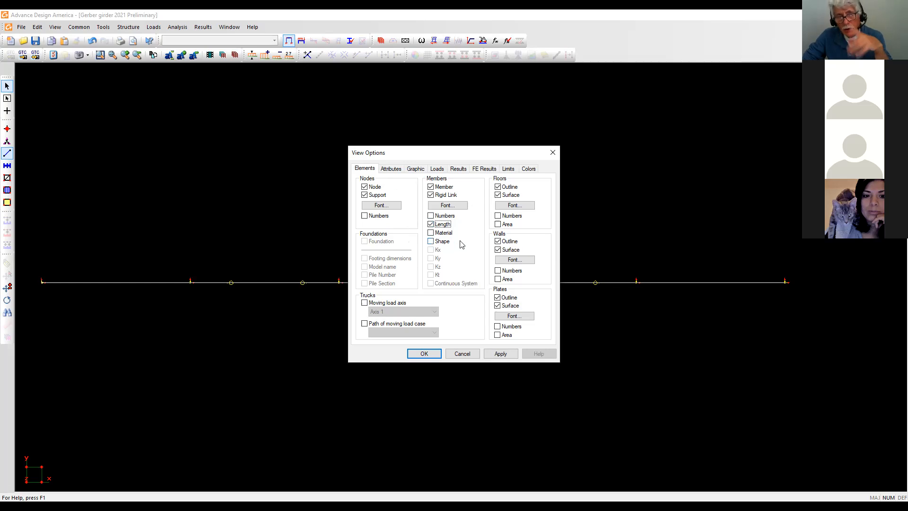
left_click(391, 169)
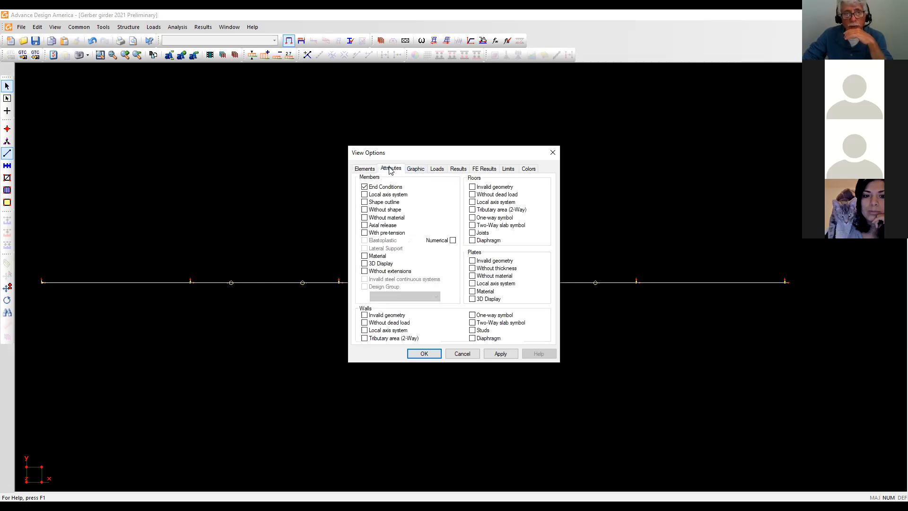
left_click(364, 187)
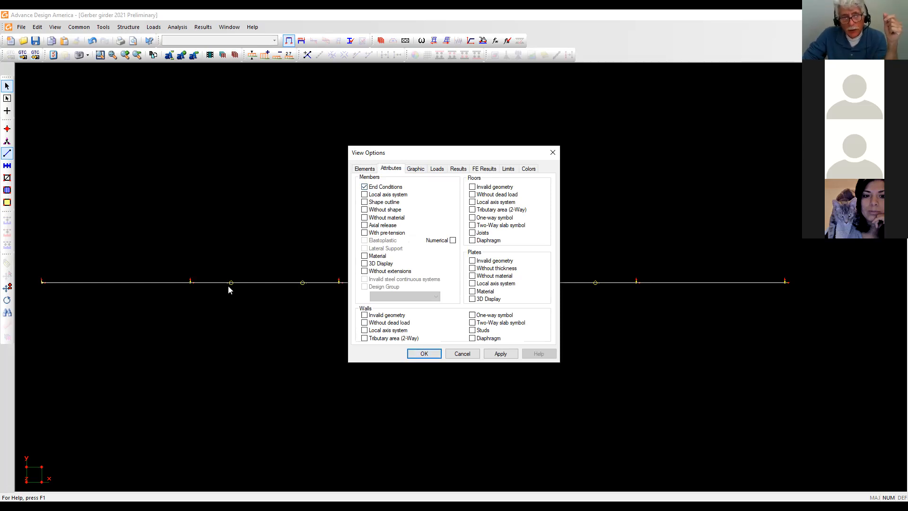
left_click(426, 354)
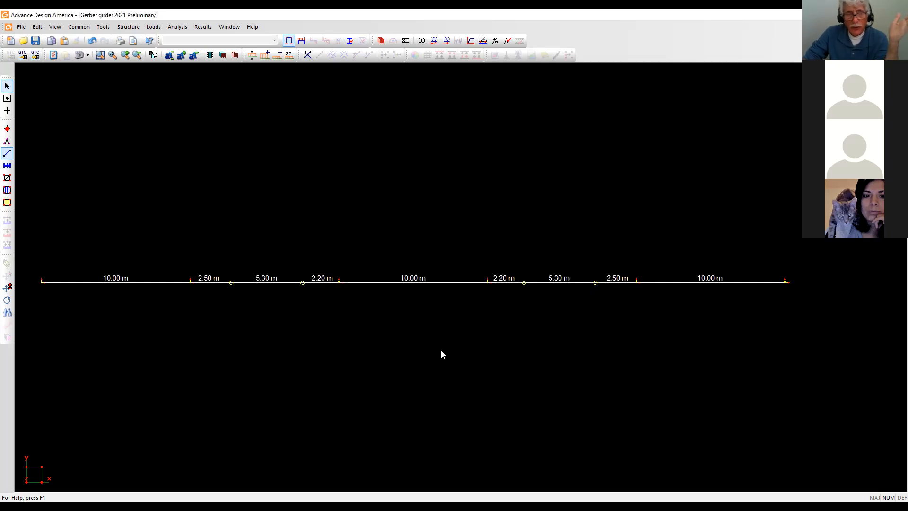
Pin both ends of the left 5.30 m member for Bending Mx (o----o).
left_click(283, 283)
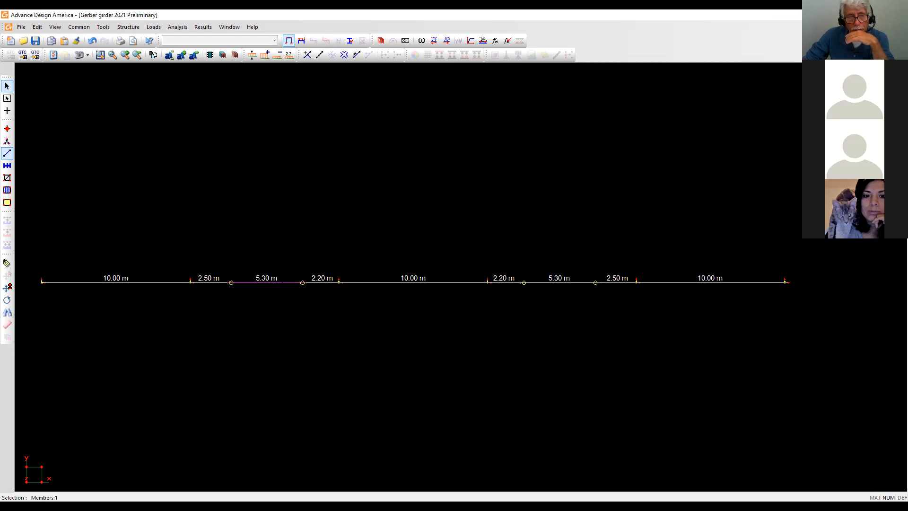
double_click(283, 288)
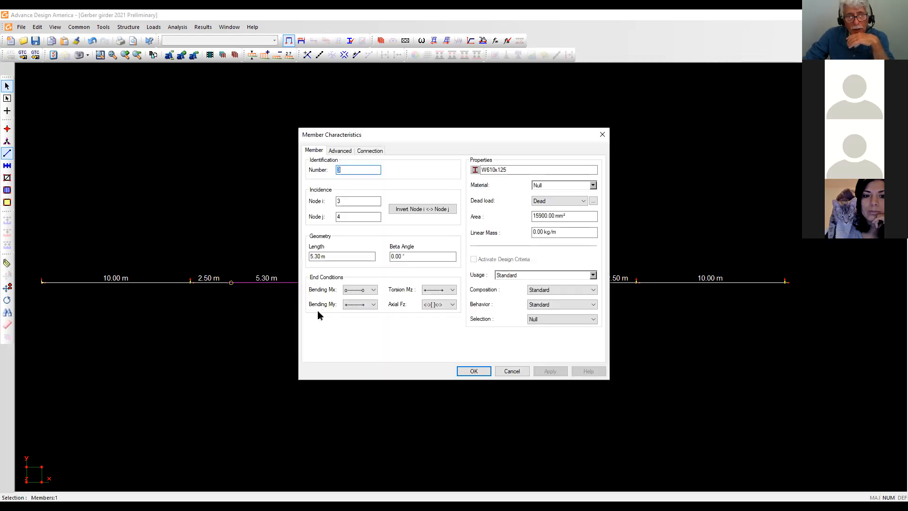
left_click(375, 291)
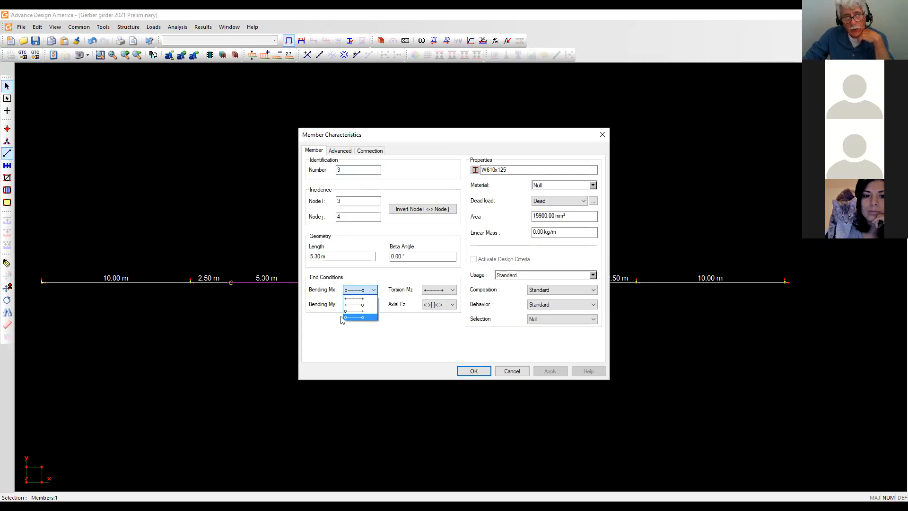
left_click(361, 317)
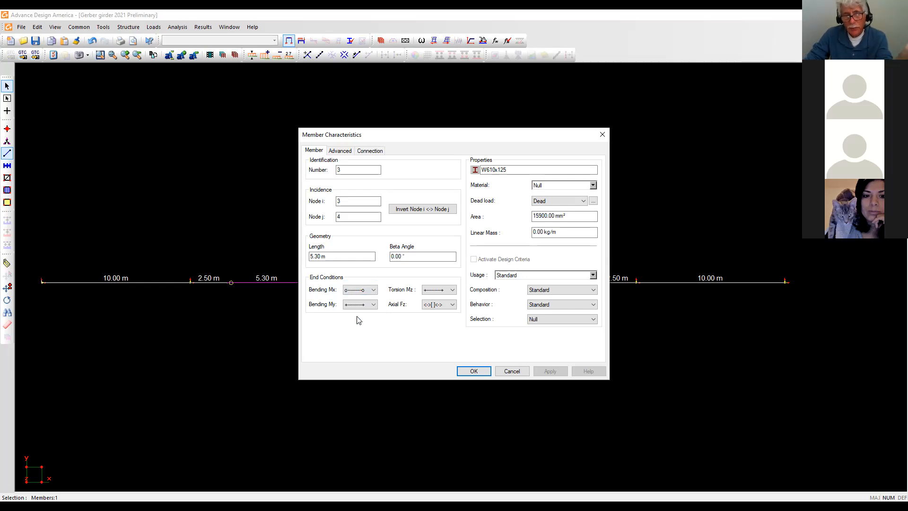
left_click(464, 370)
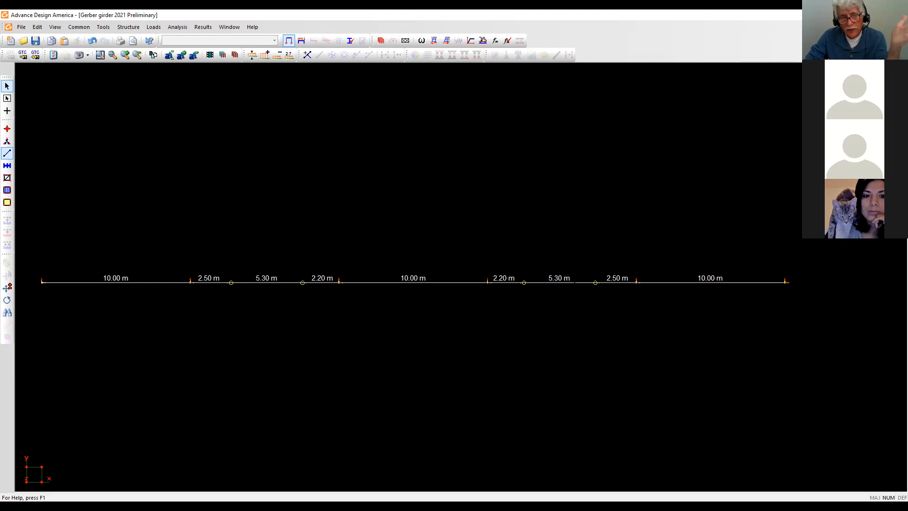
left_click(273, 283)
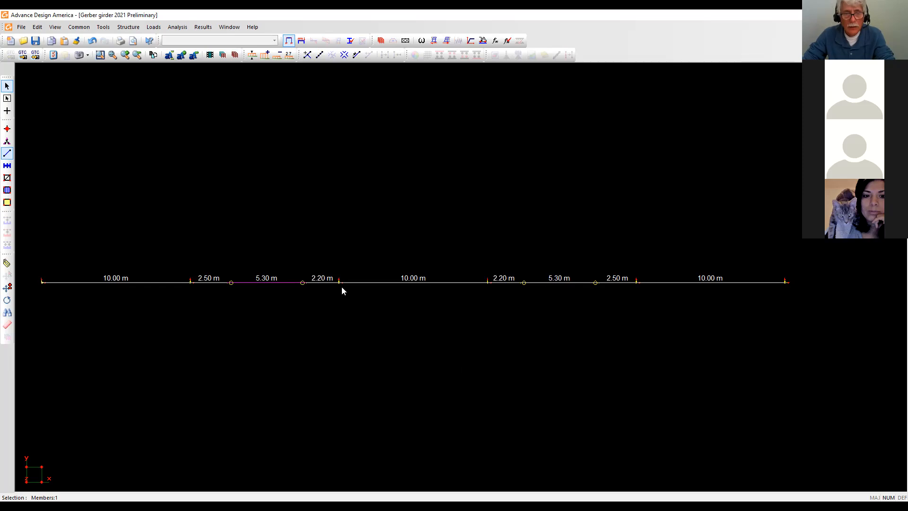
Select both 5.30 m members and pin both their ends for Bending Mx together.
left_click(566, 283, "ctrl")
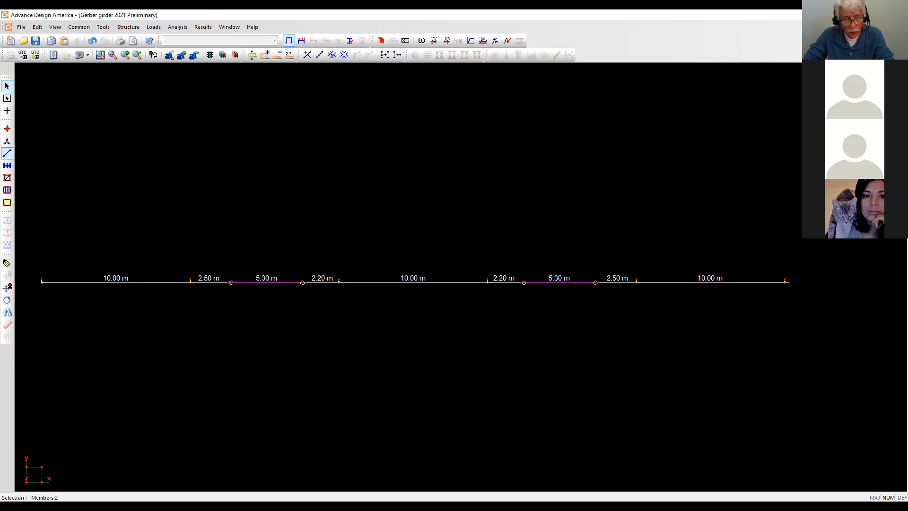
right_click(561, 283)
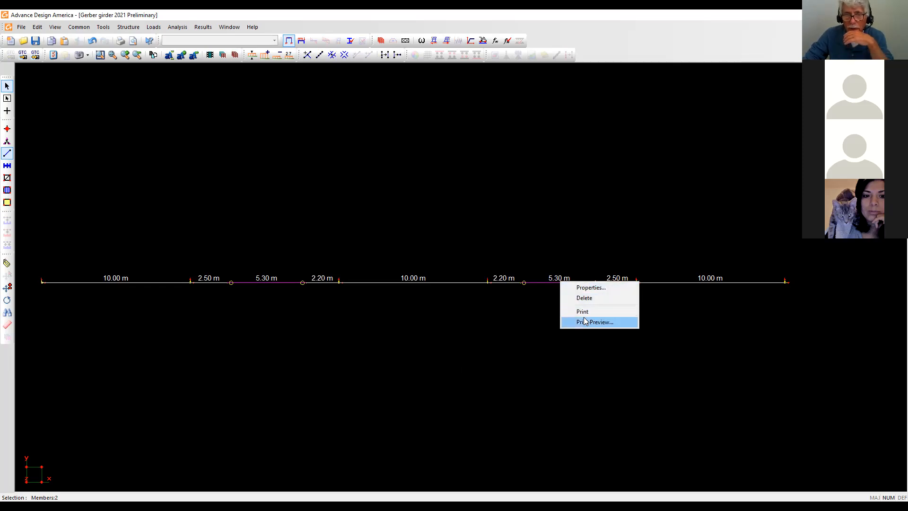
left_click(589, 288)
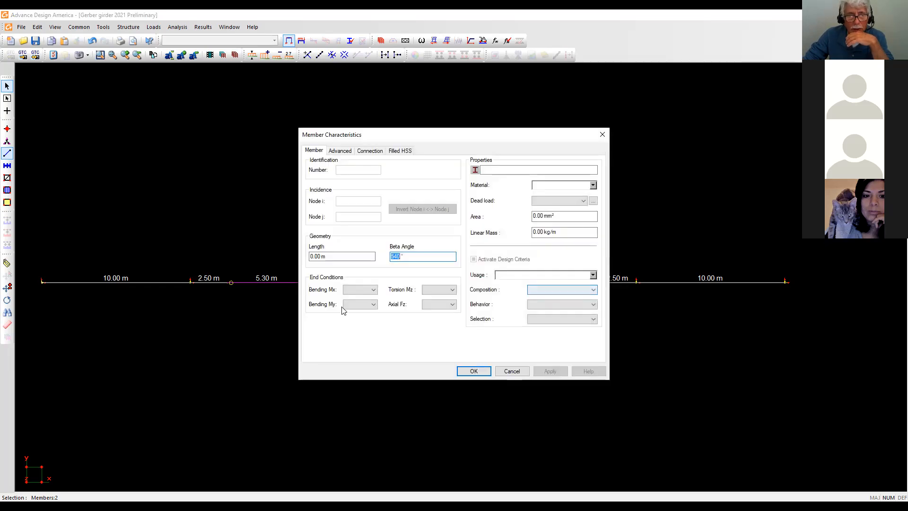
left_click(367, 290)
left_click(355, 317)
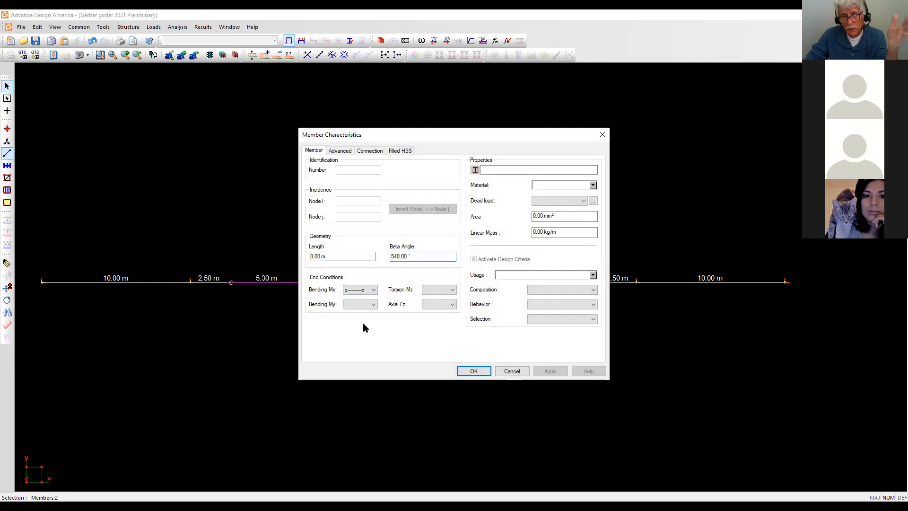
left_click(474, 371)
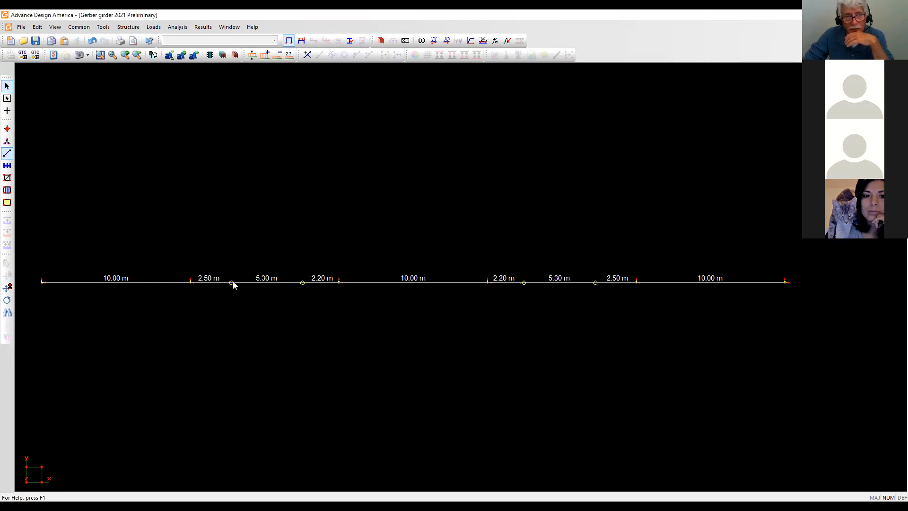
right_click(293, 285)
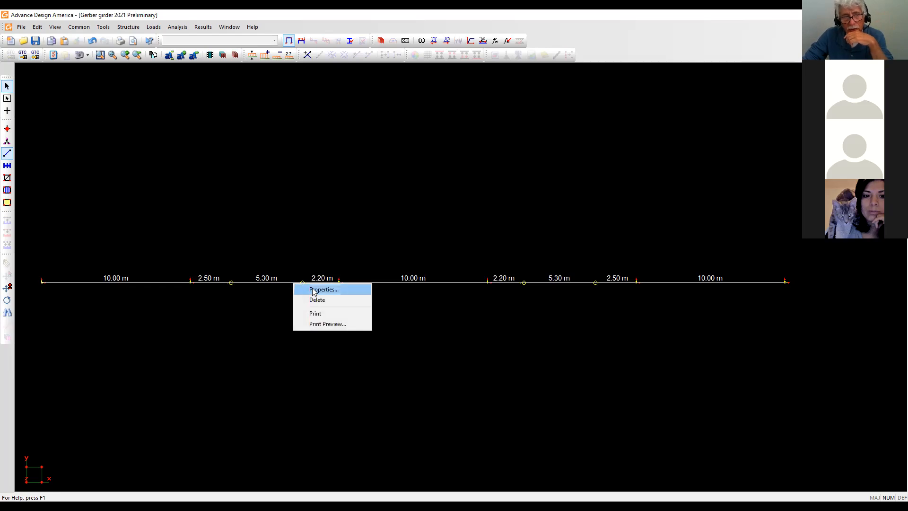
left_click(312, 290)
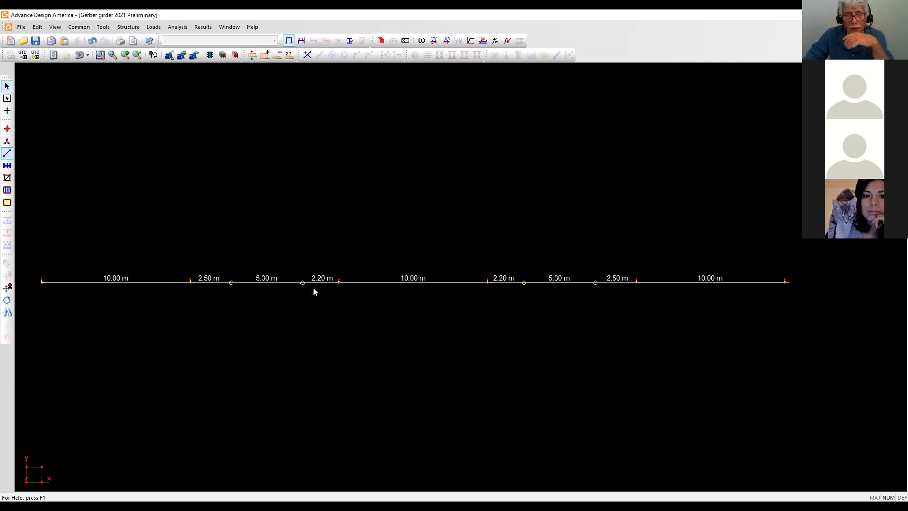
left_click(279, 283)
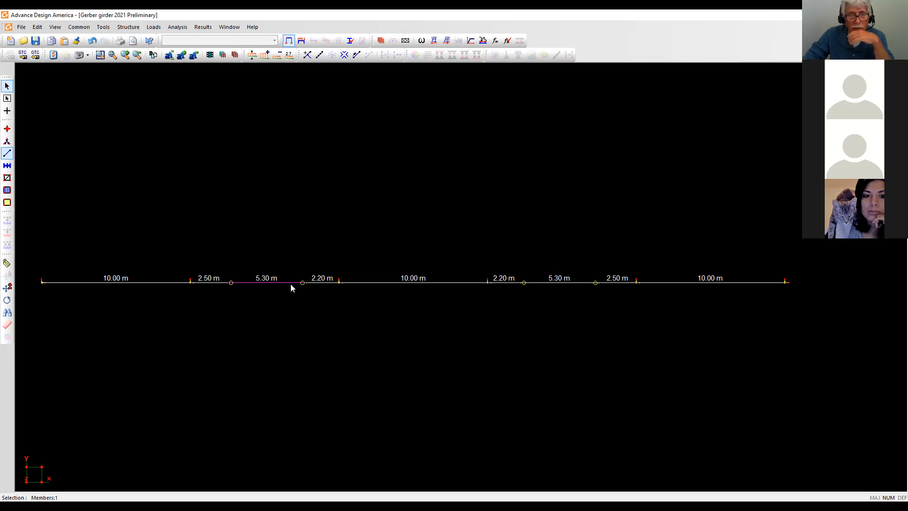
right_click(291, 285)
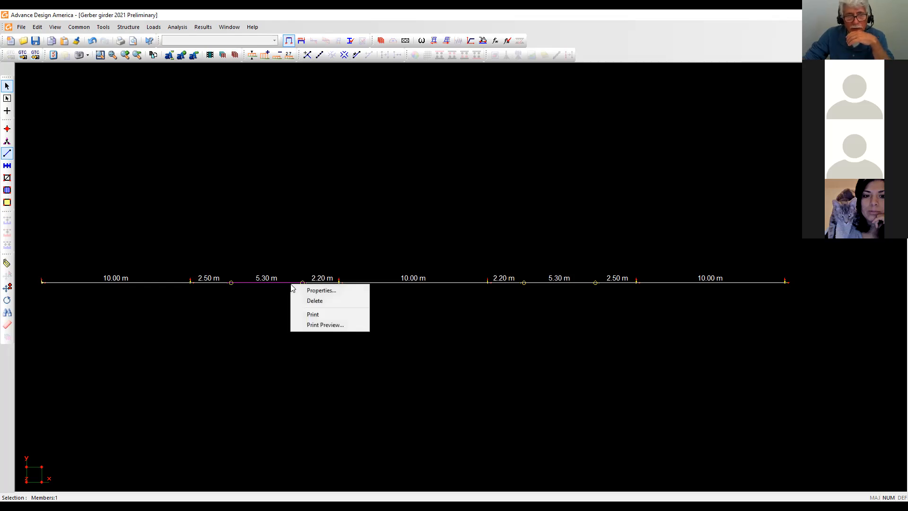
left_click(318, 292)
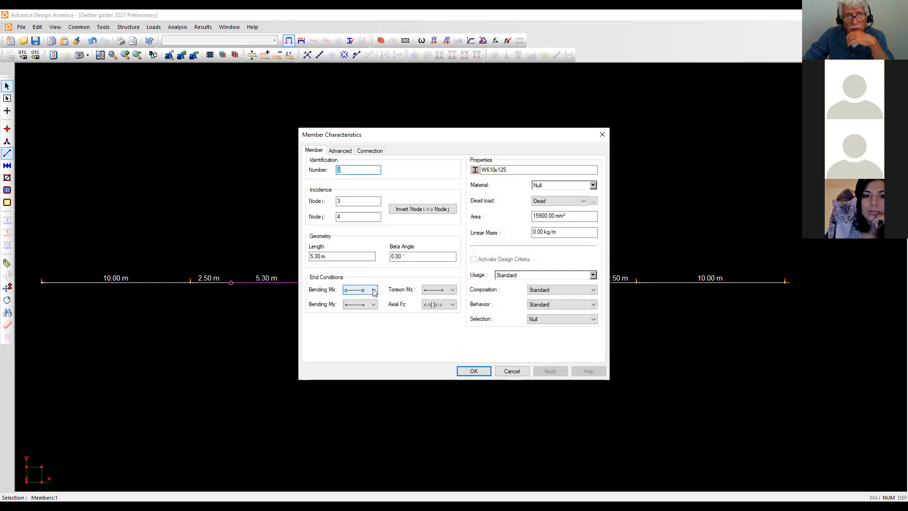
left_click(371, 290)
left_click(359, 299)
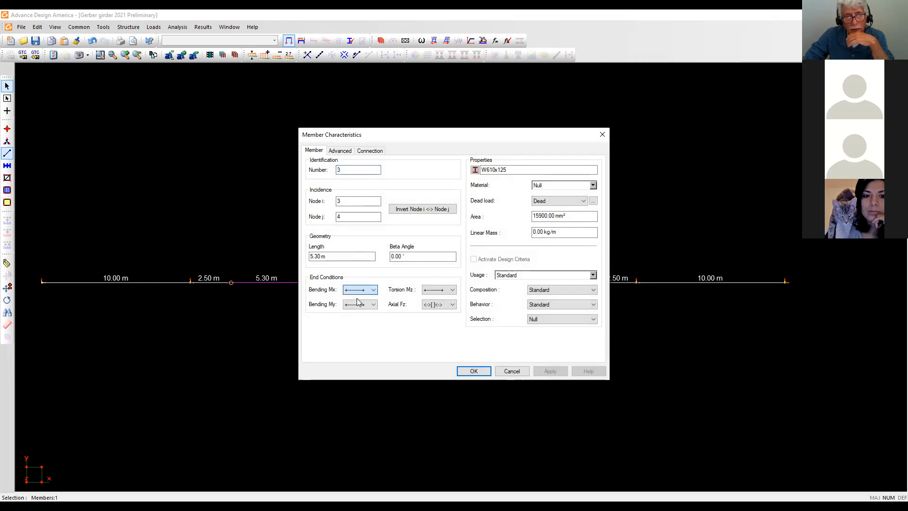
left_click(467, 370)
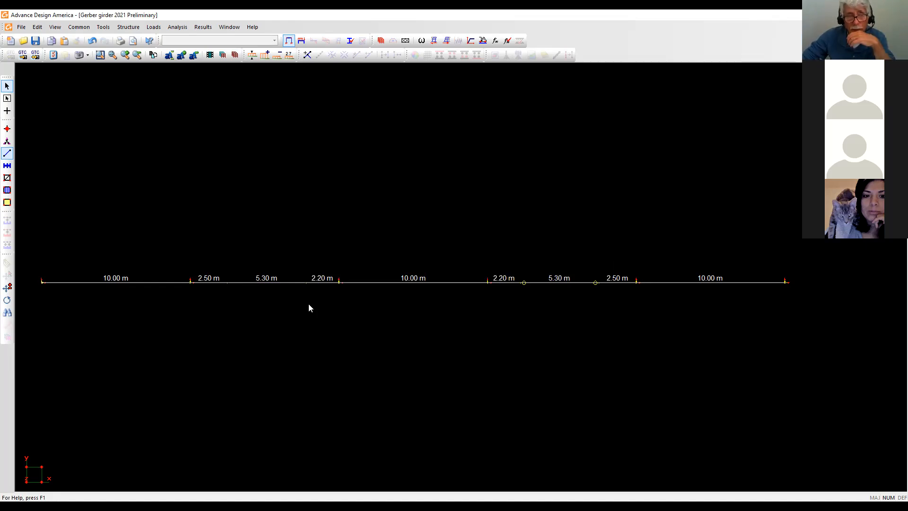
left_click(280, 283)
right_click(280, 283)
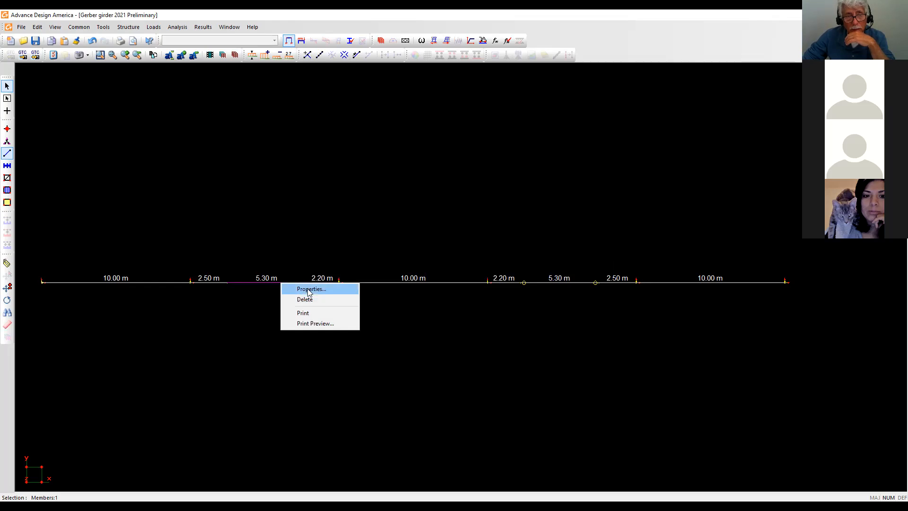
left_click(308, 289)
left_click(371, 289)
left_click(363, 317)
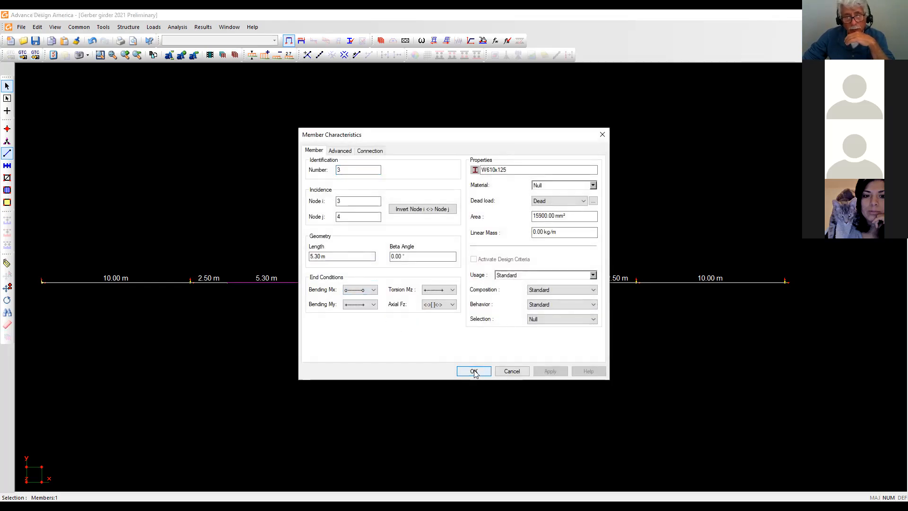
left_click(474, 371)
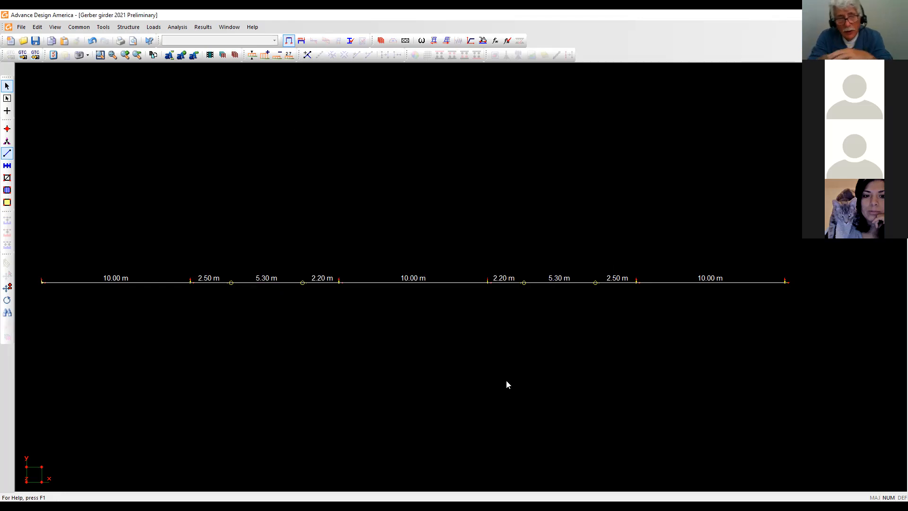
left_click(53, 55)
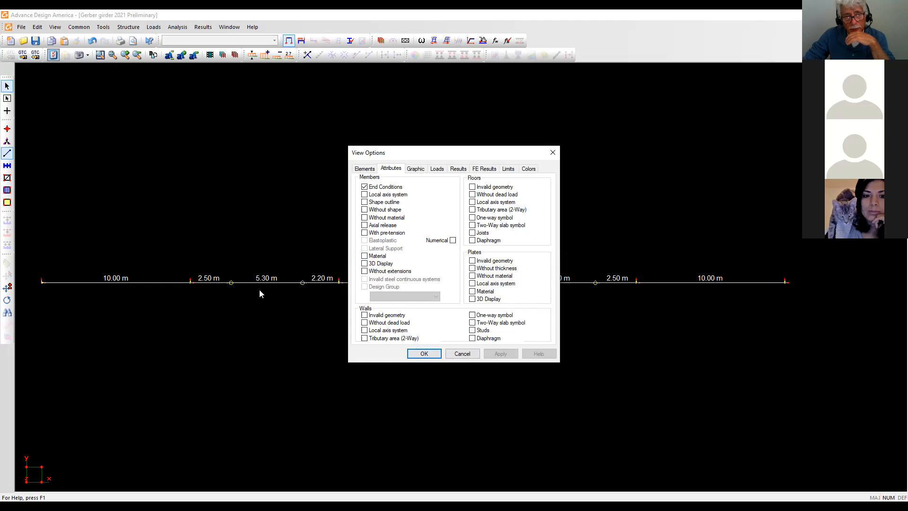
left_click(425, 354)
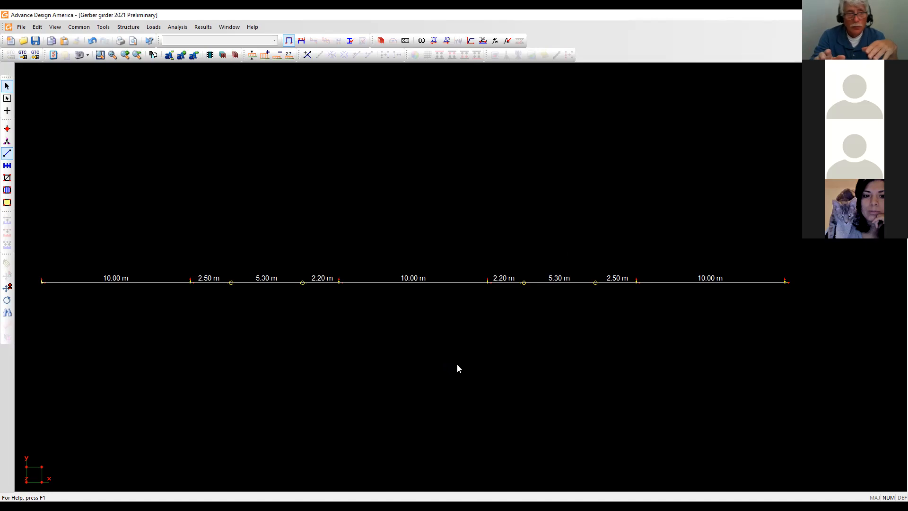
In load-case mode, review the Dead, SID and Snow P-1 to P-4 definitions, then select the first 10.00 m span.
left_click(301, 41)
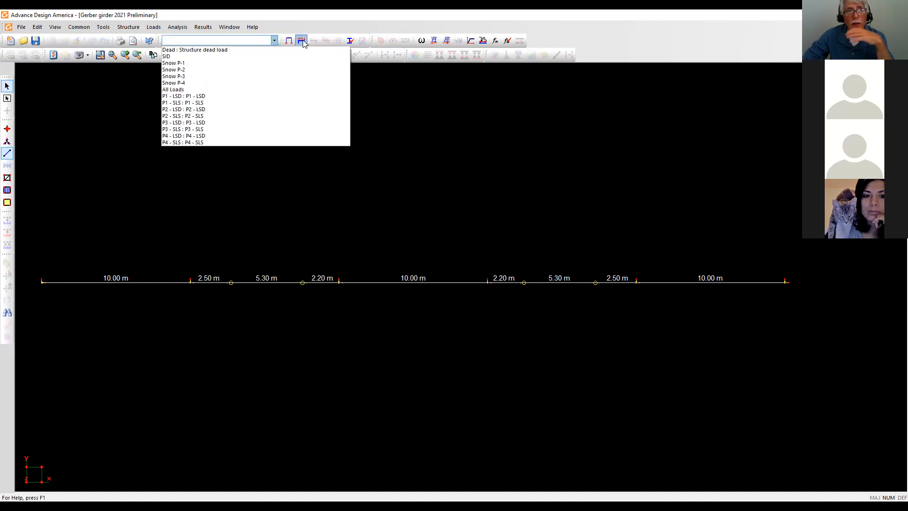
left_click(302, 42)
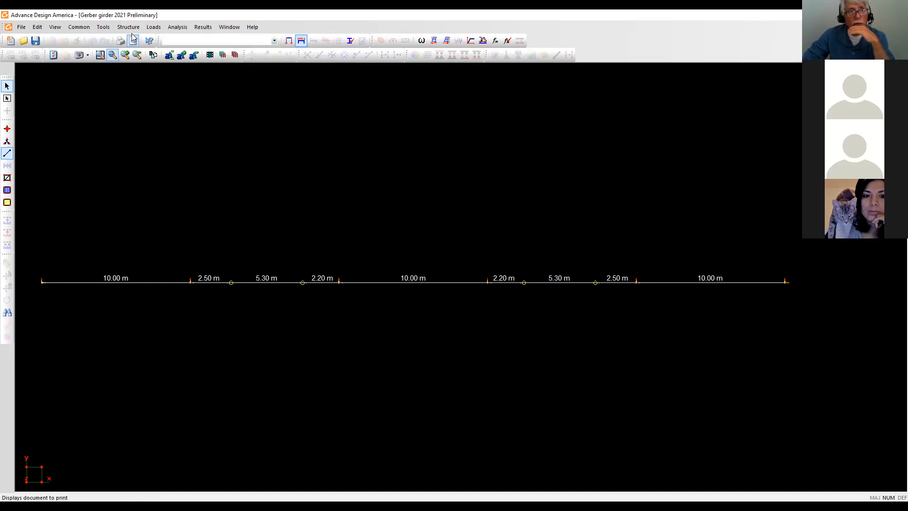
left_click(153, 27)
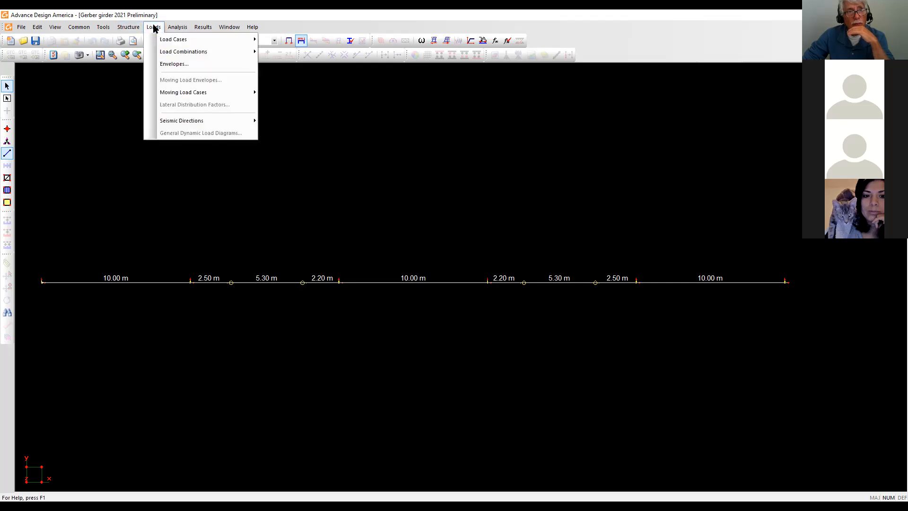
mouse_move(171, 40)
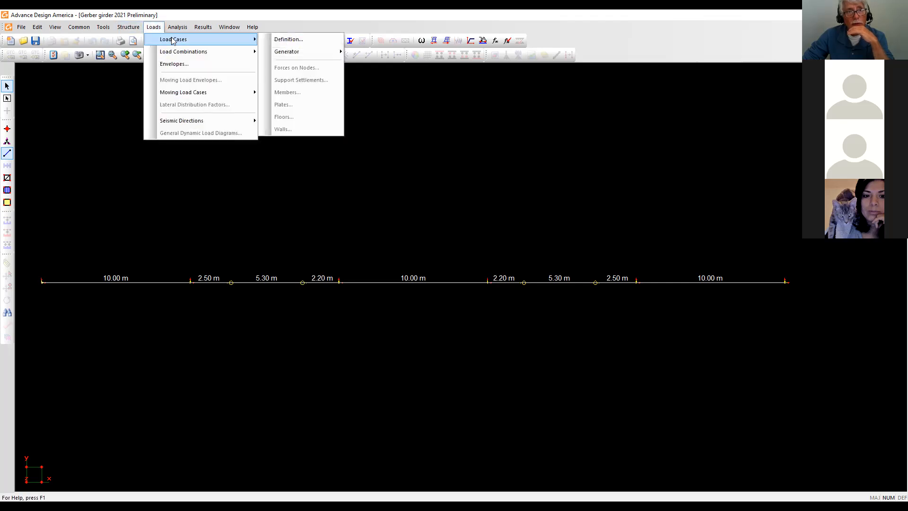
left_click(287, 40)
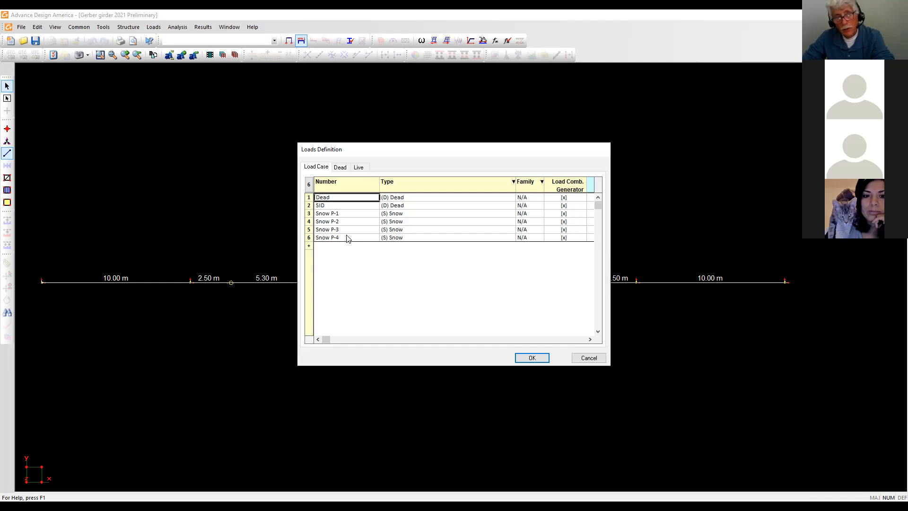
left_click(531, 358)
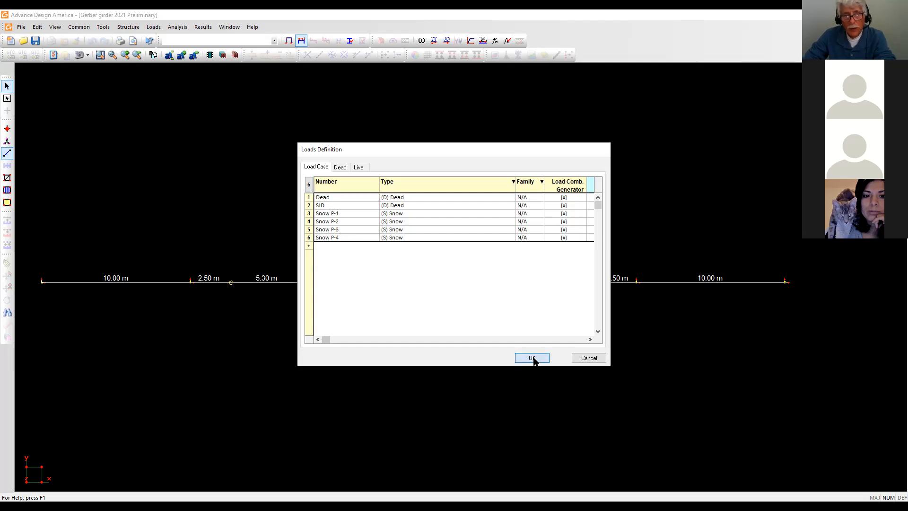
left_click(162, 283)
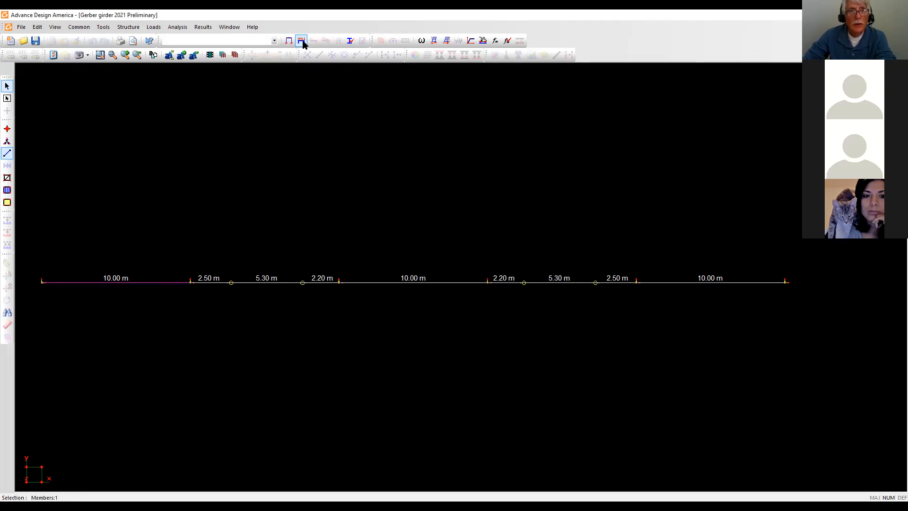
left_click(272, 41)
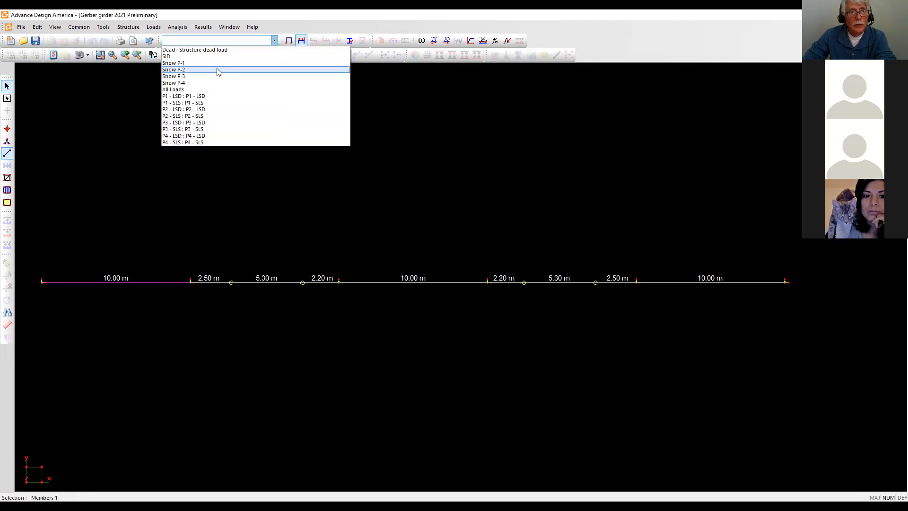
Make SID the active load case, save, and check the first member's -18.00 kN point loads.
left_click(171, 56)
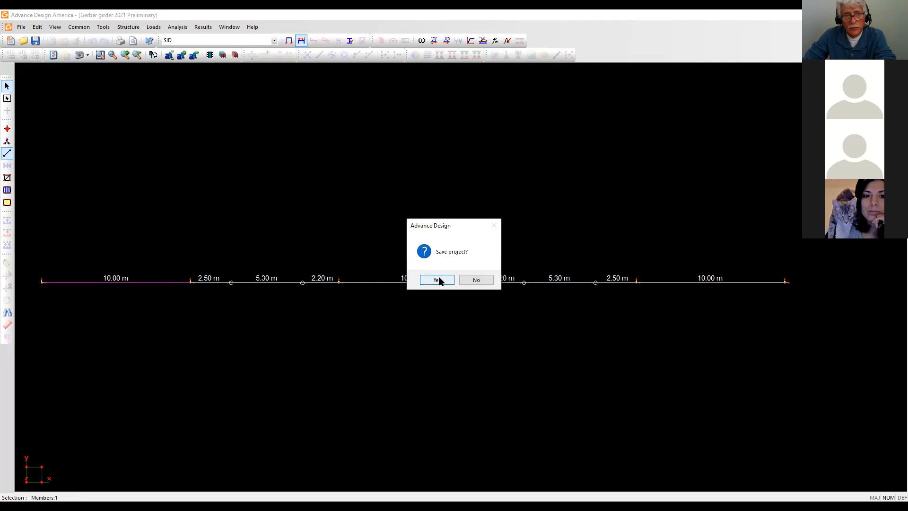
left_click(438, 280)
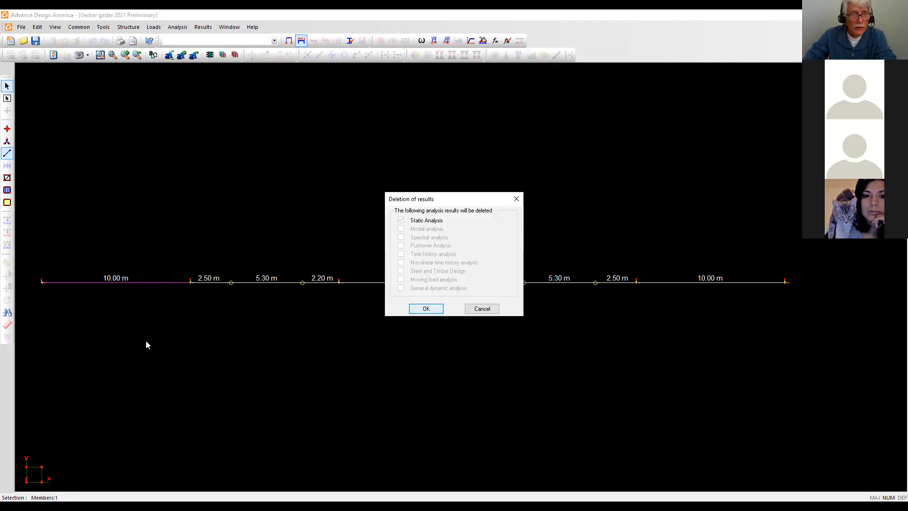
key("Return")
double_click(149, 283)
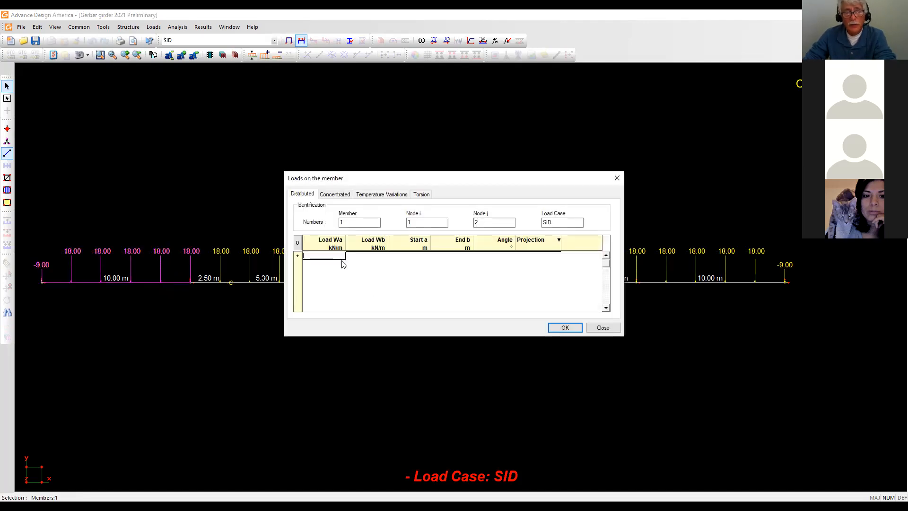
left_click(340, 195)
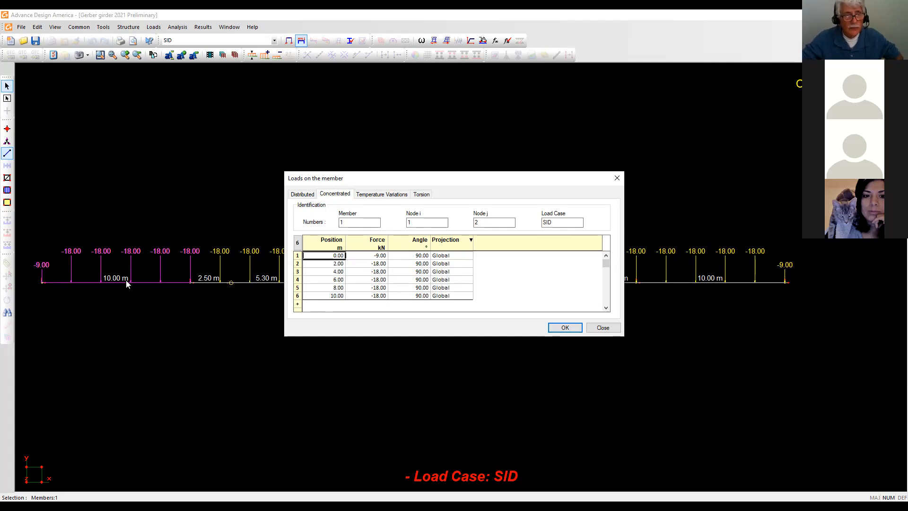
left_click(564, 327)
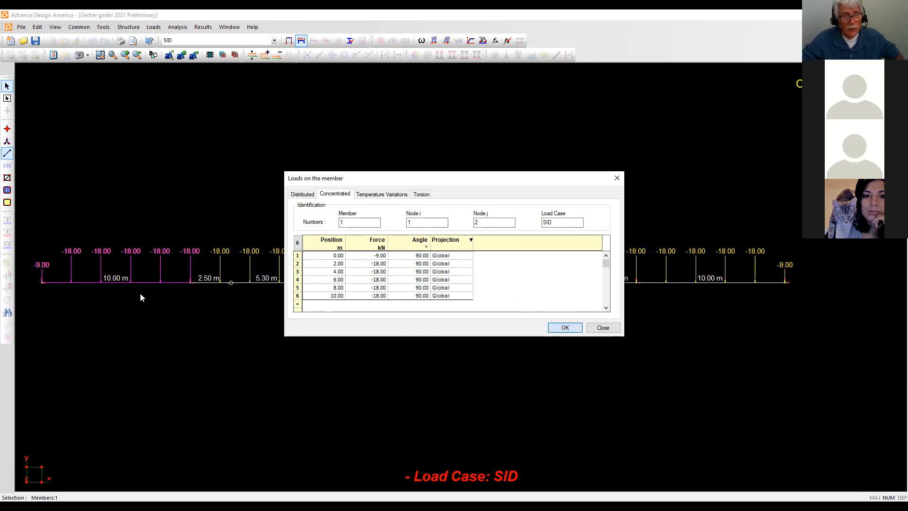
Check the -18.00 kN concentrated loads on the 2.50 m and 5.30 m members.
double_click(210, 282)
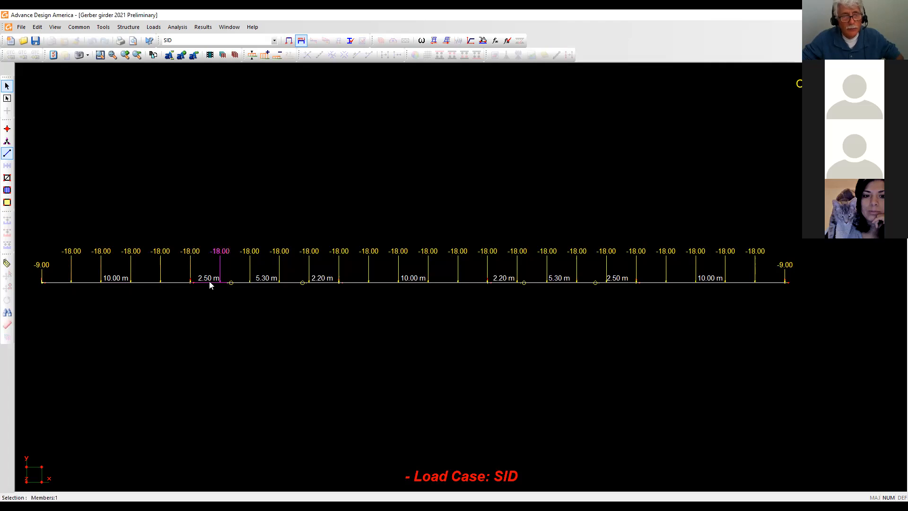
left_click(335, 194)
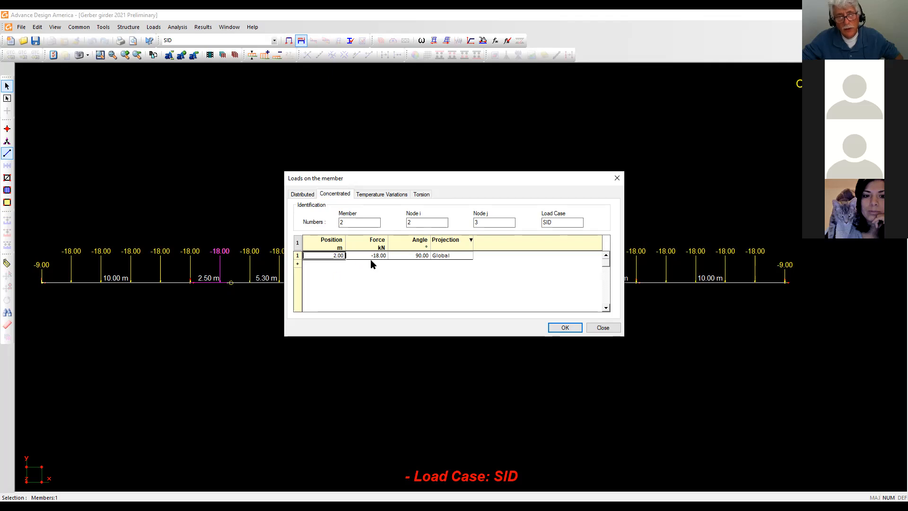
left_click(568, 331)
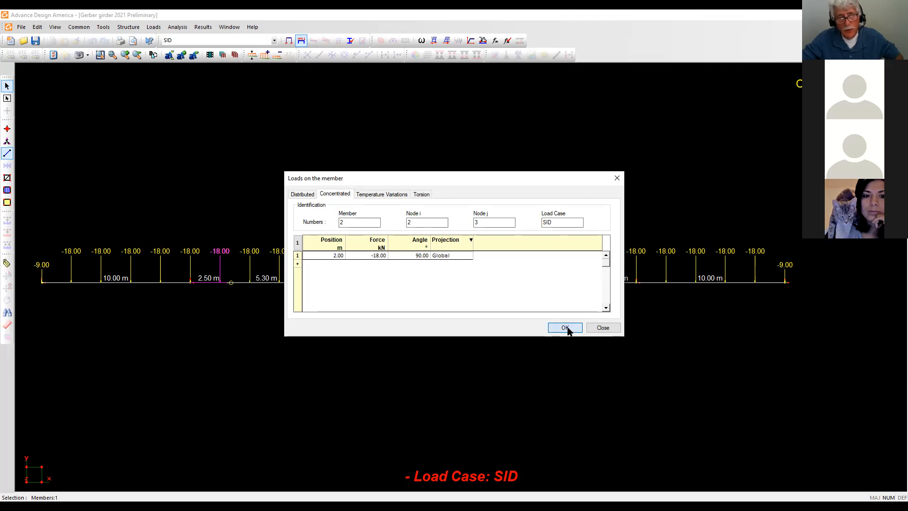
double_click(274, 281)
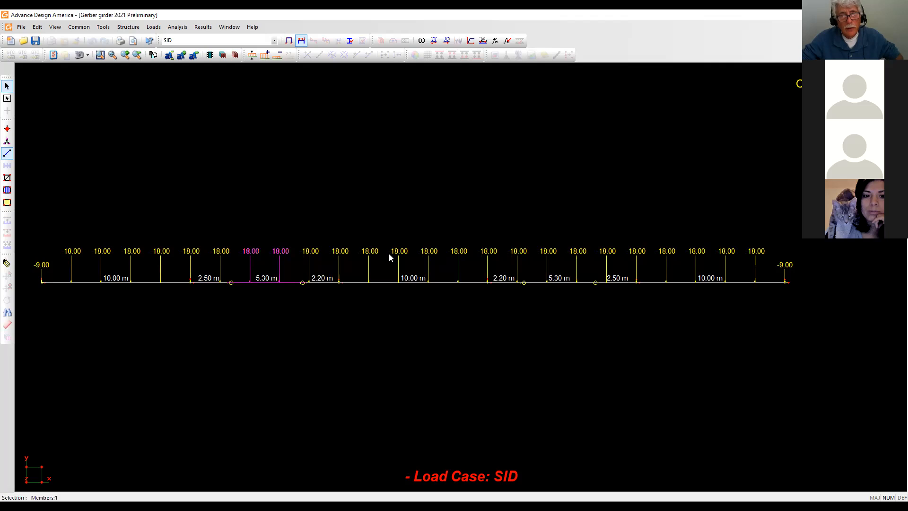
left_click(341, 196)
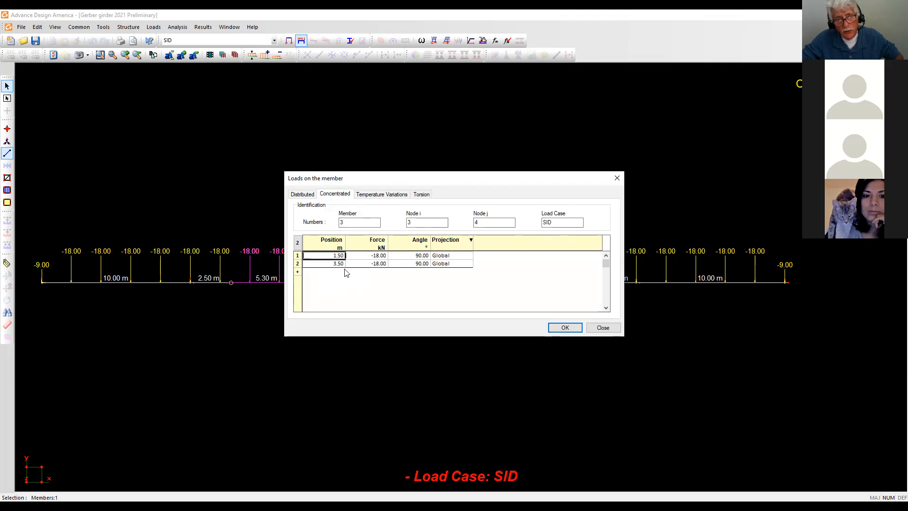
left_click(564, 328)
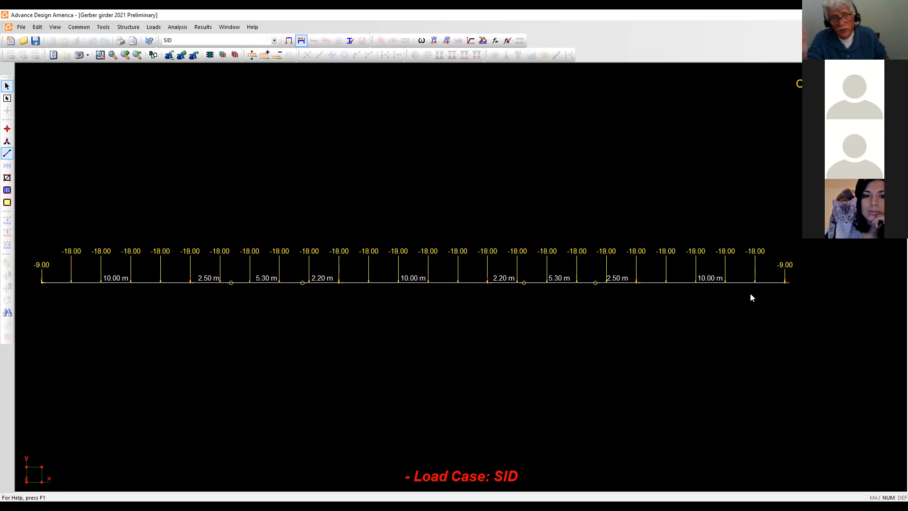
left_click(274, 41)
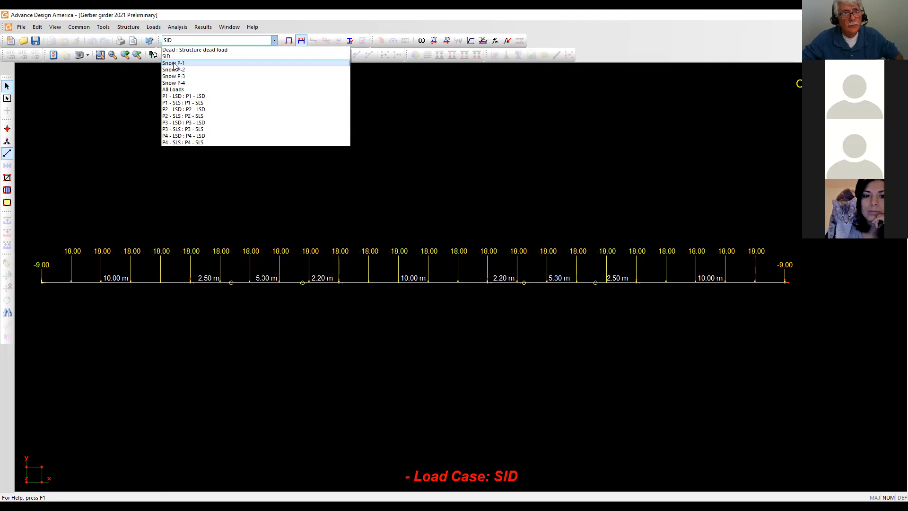
Show the Snow P-1 load case and inspect member 1's Concentrated loads.
key("Return")
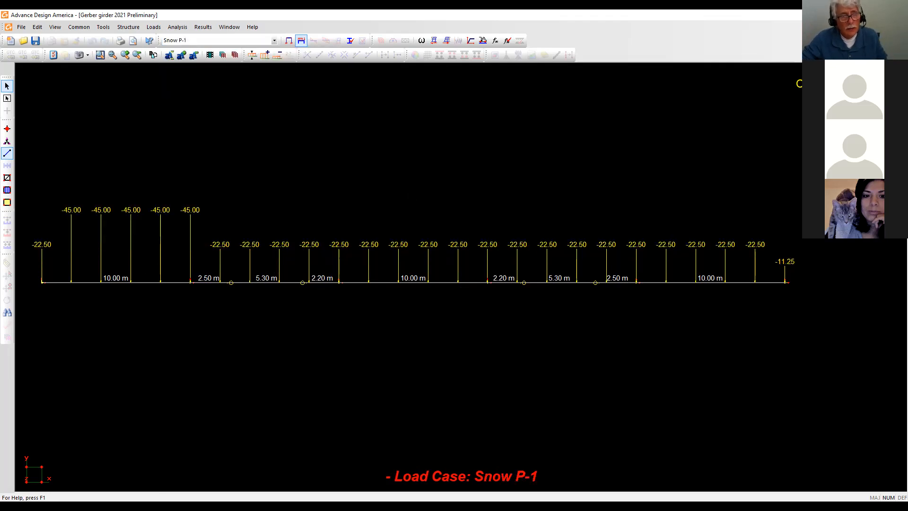
double_click(82, 282)
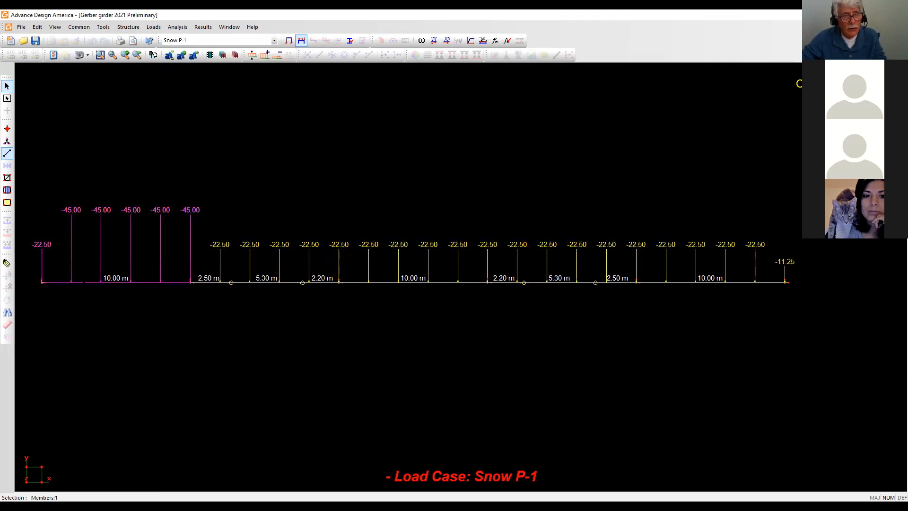
left_click(334, 195)
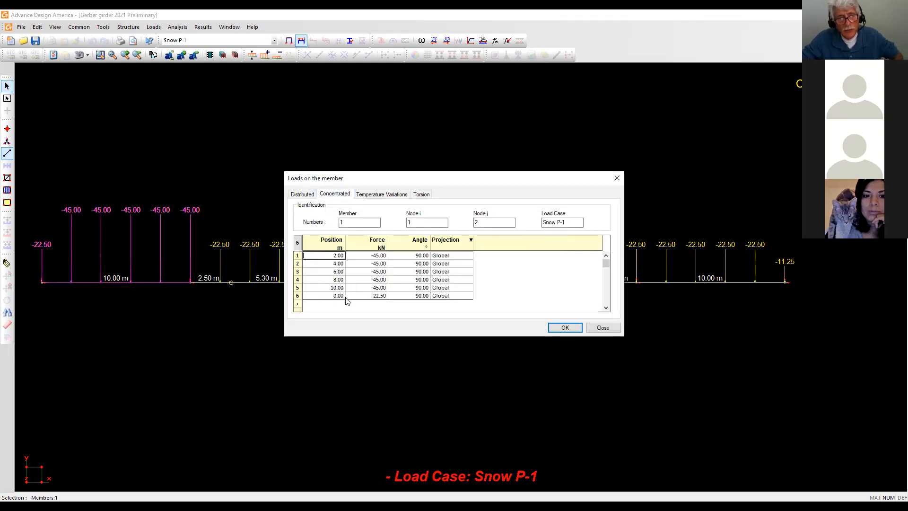
left_click(297, 295)
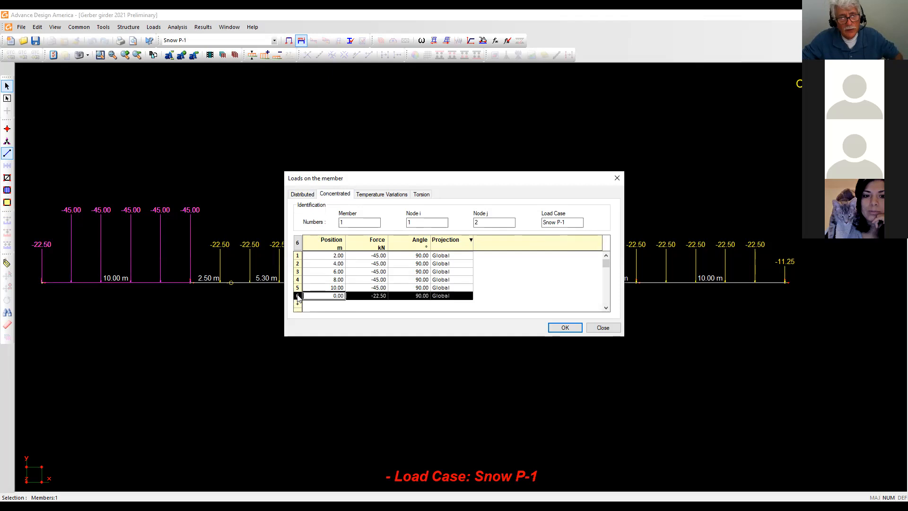
right_click(298, 297)
left_click(559, 289)
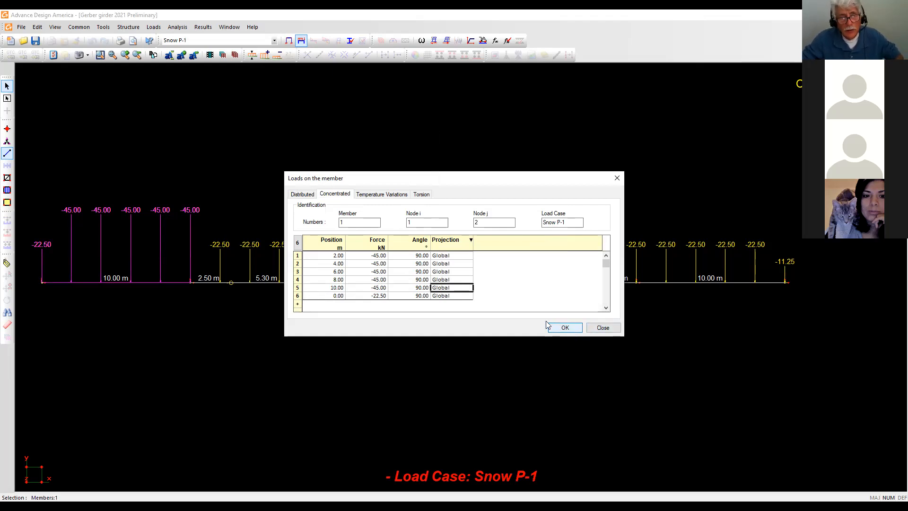
left_click(566, 330)
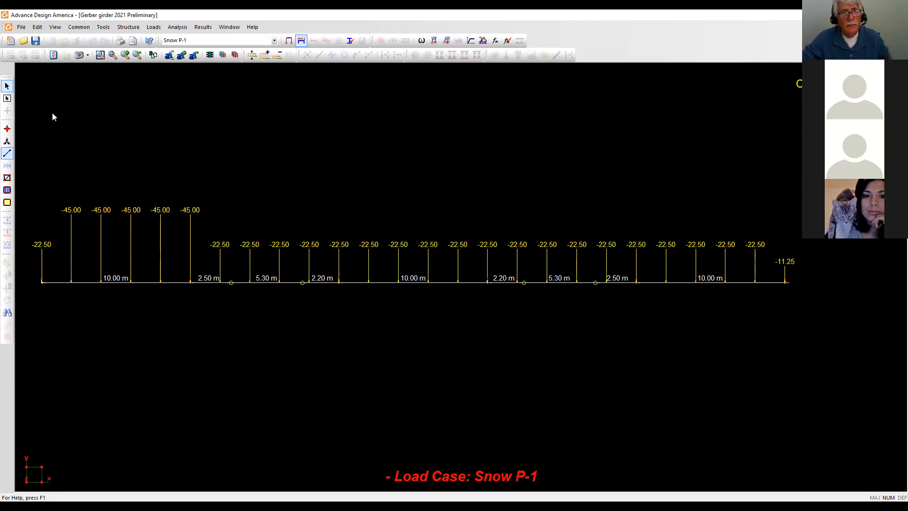
Display All Loads, then switch the girder display to the Snow P-4 load case.
left_click(274, 41)
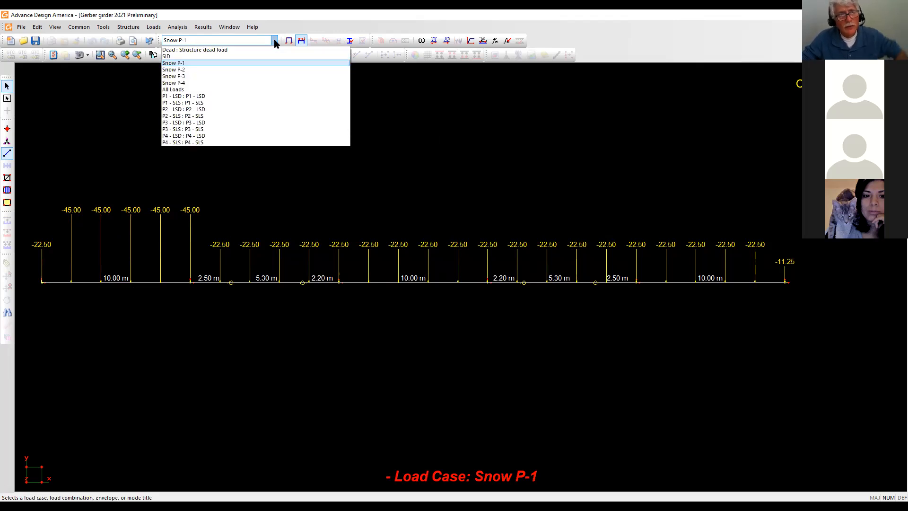
left_click(181, 90)
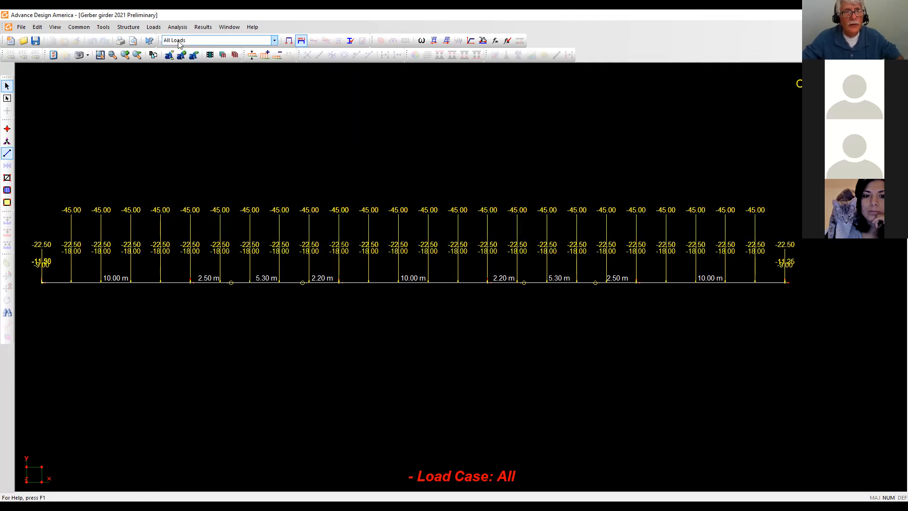
left_click(275, 42)
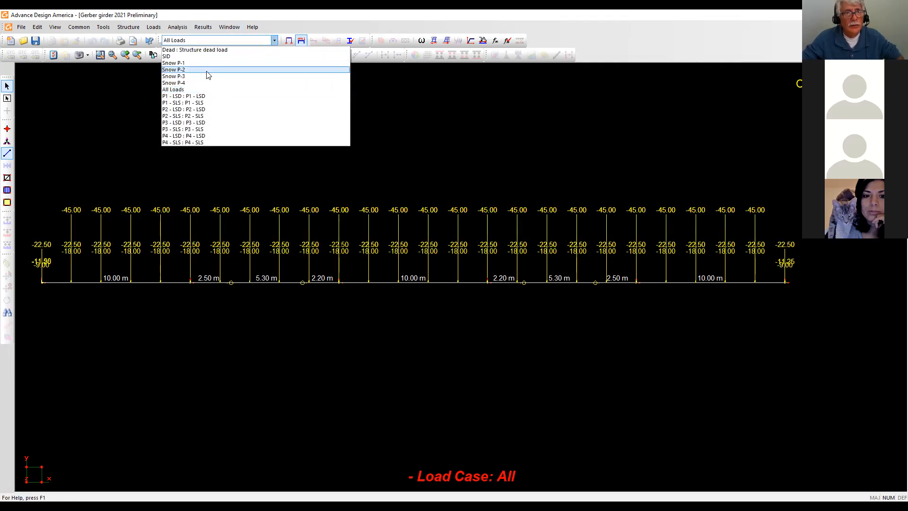
left_click(178, 84)
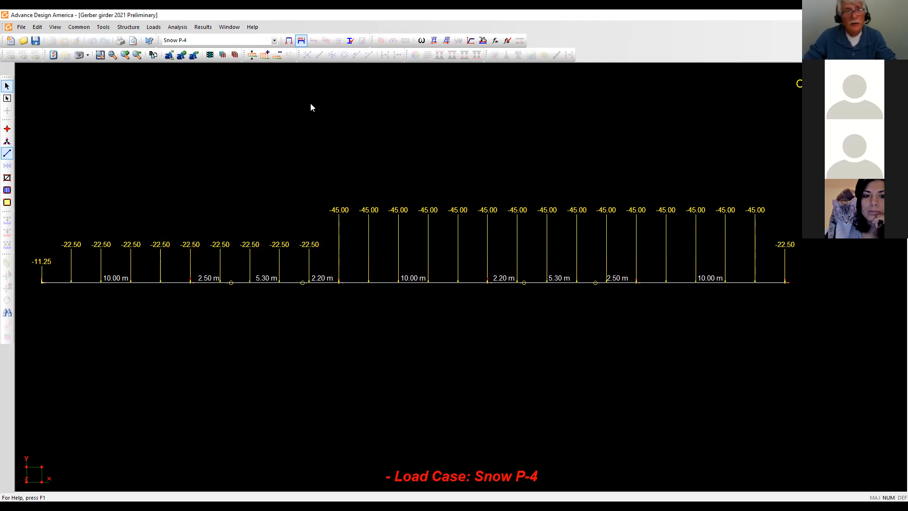
left_click(153, 27)
mouse_move(176, 54)
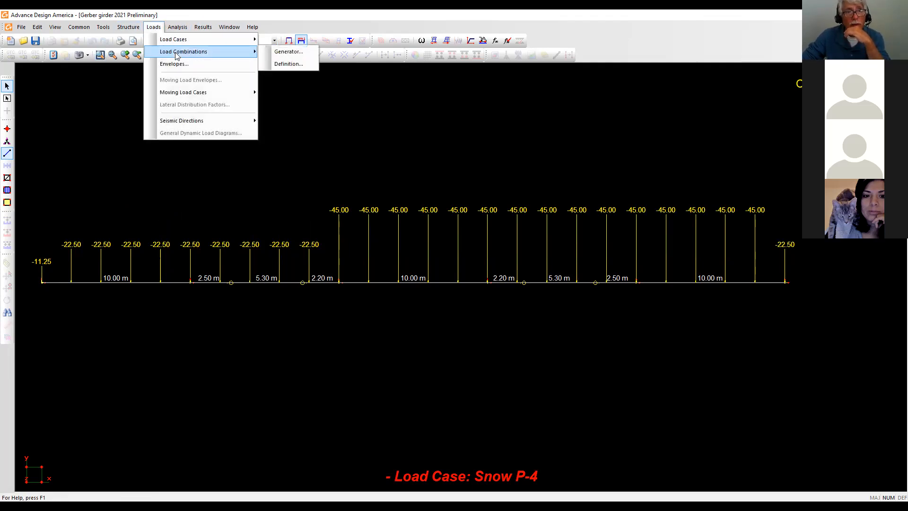
left_click(286, 64)
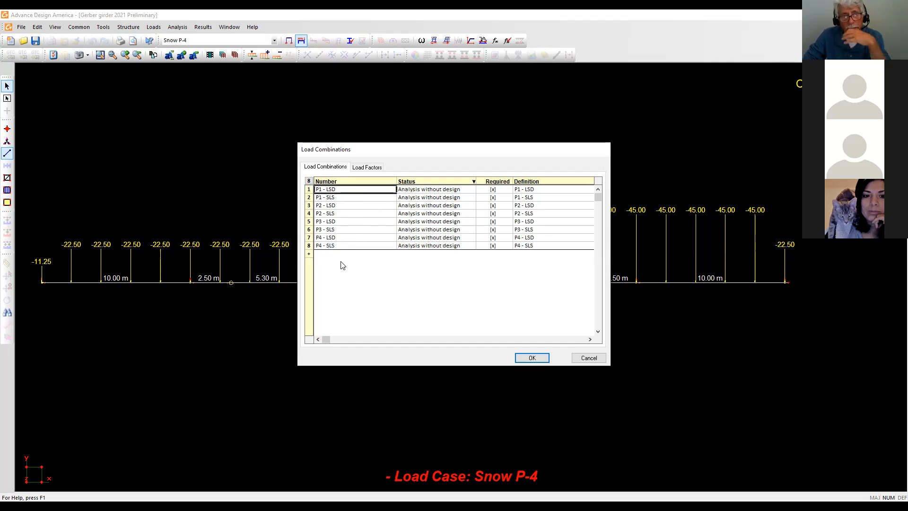
left_click(377, 167)
left_click(319, 179)
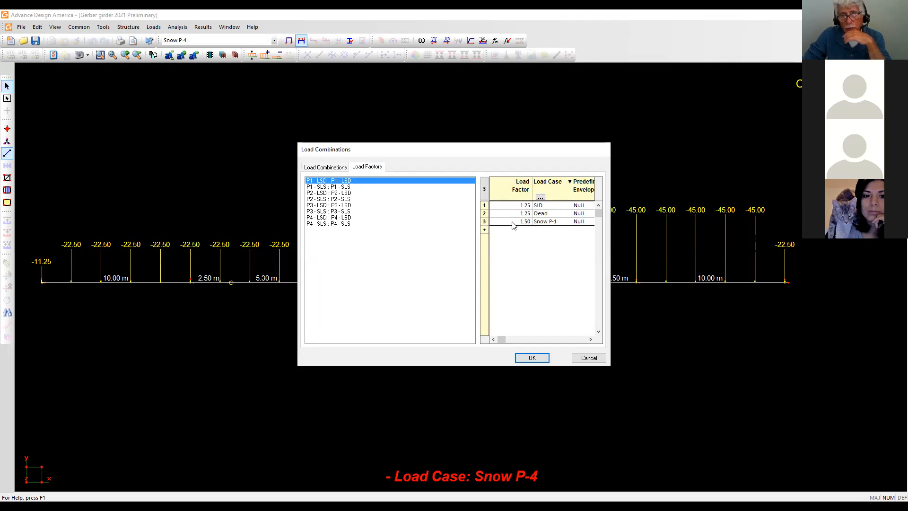
left_click(323, 193)
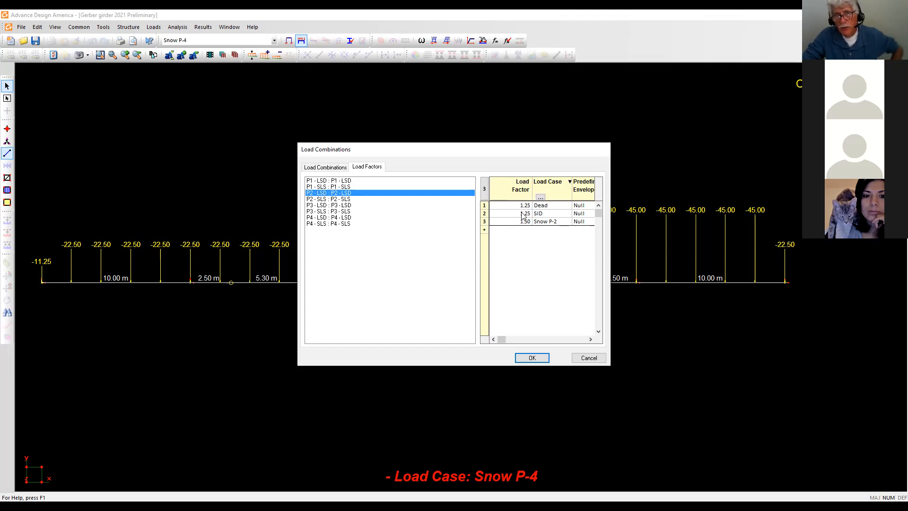
left_click(540, 197)
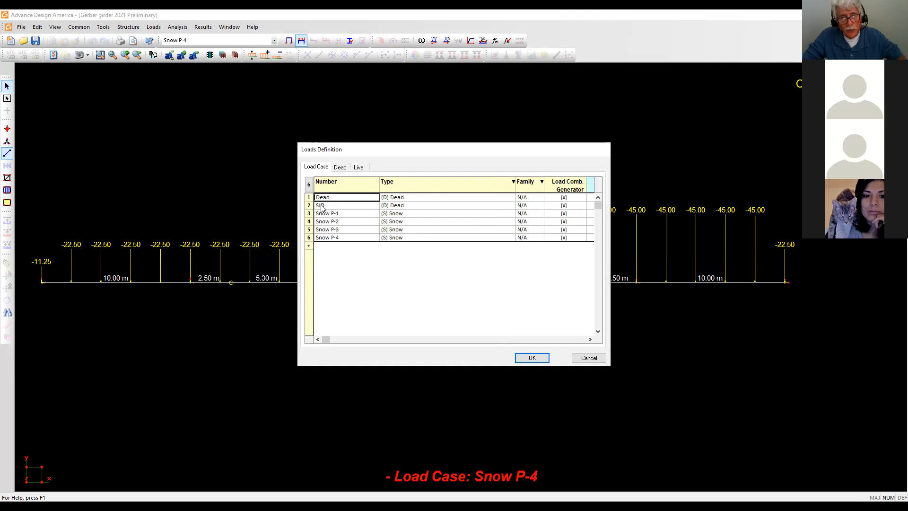
left_click(532, 357)
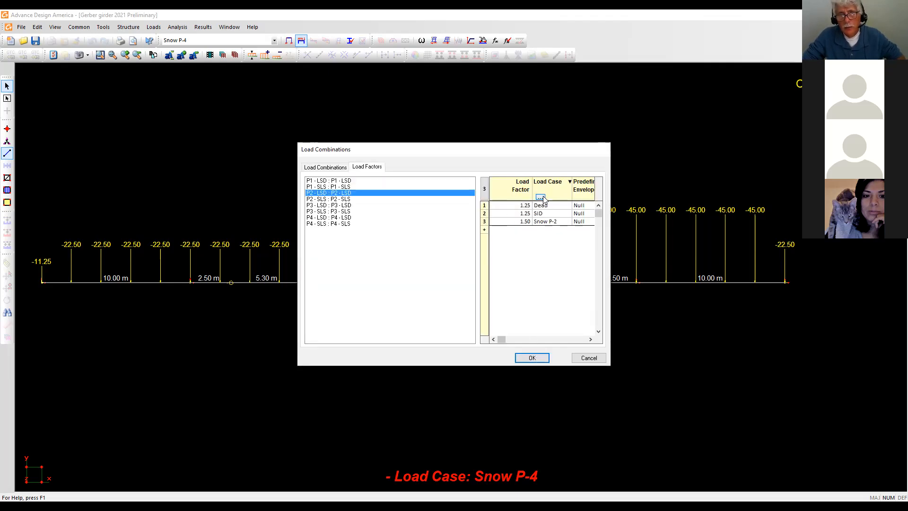
left_click(540, 197)
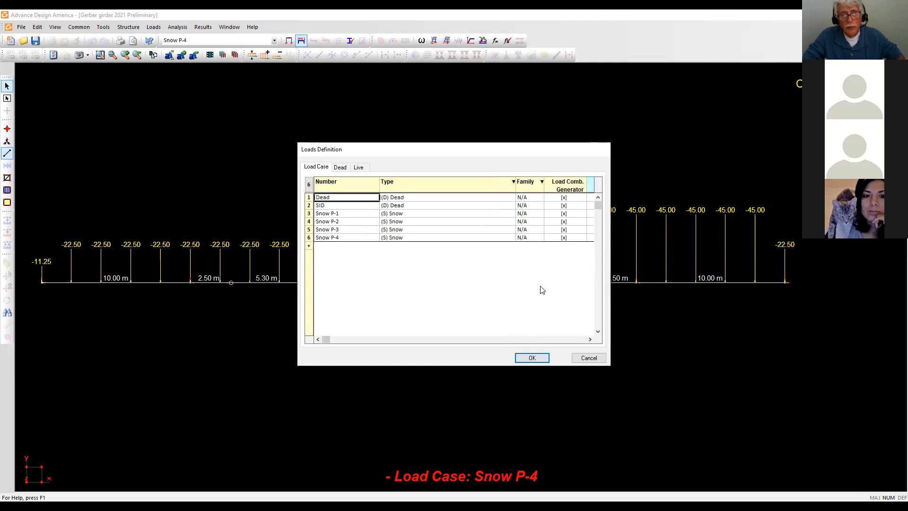
left_click(533, 358)
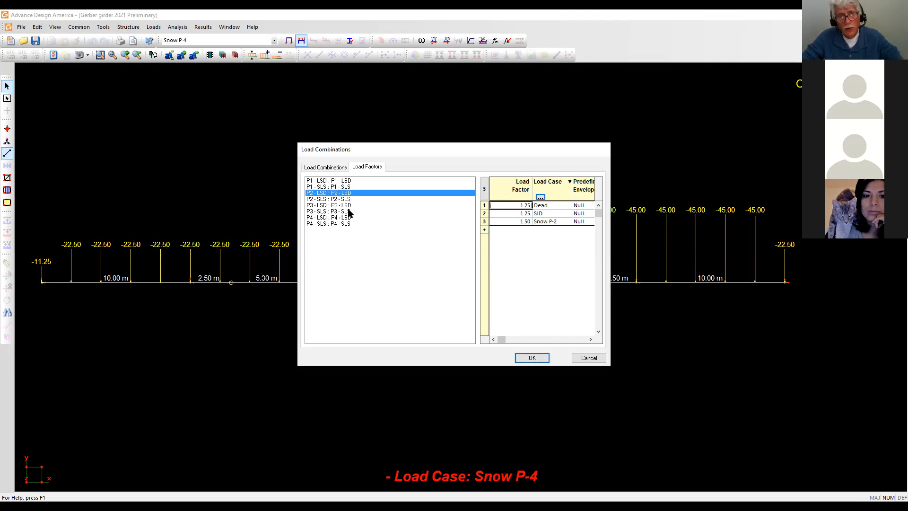
left_click(535, 355)
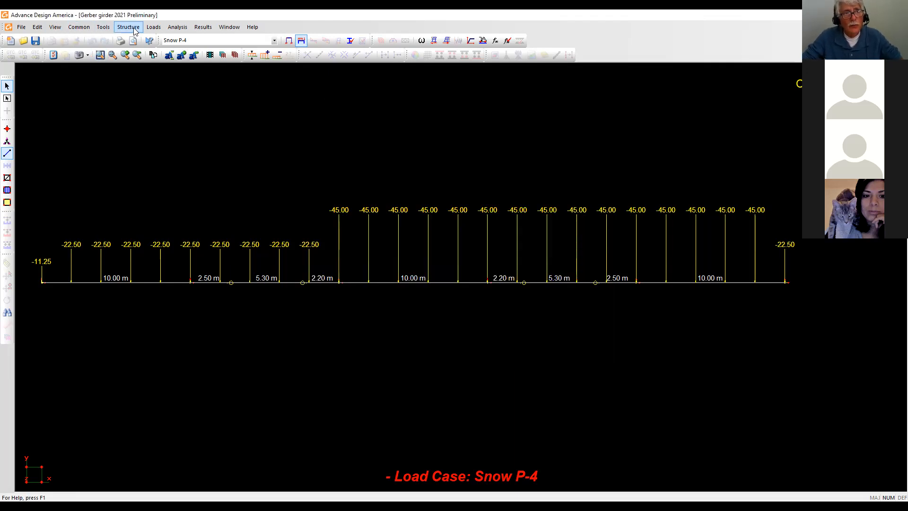
Compare the P1–P4 combinations of the Serviceability and Strength envelopes in List of Envelopes.
left_click(153, 28)
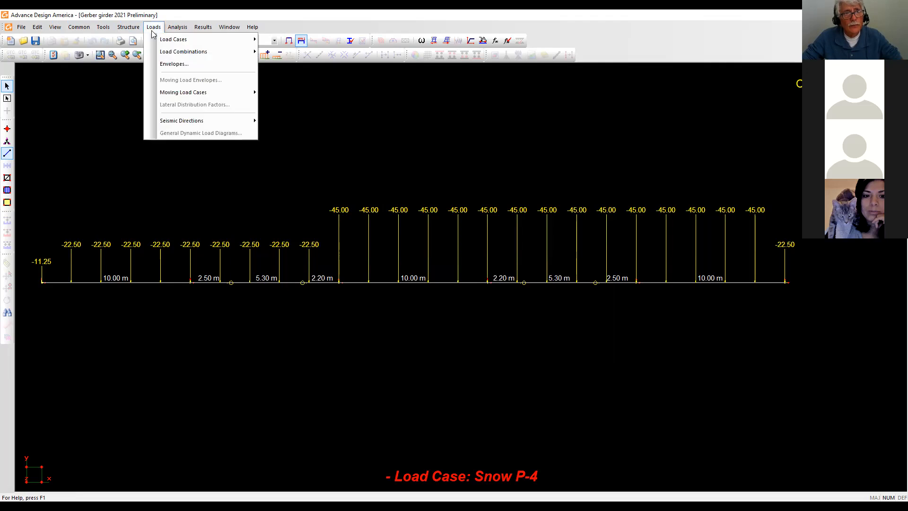
left_click(171, 65)
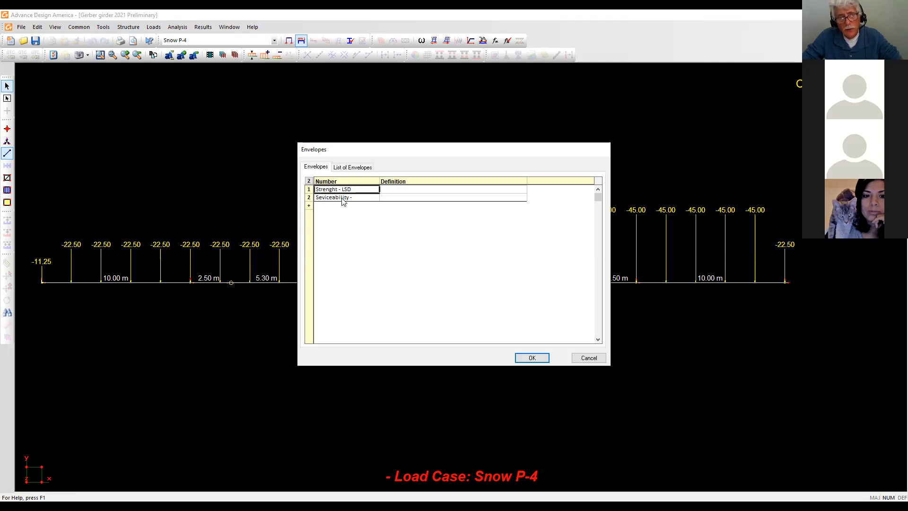
left_click(358, 169)
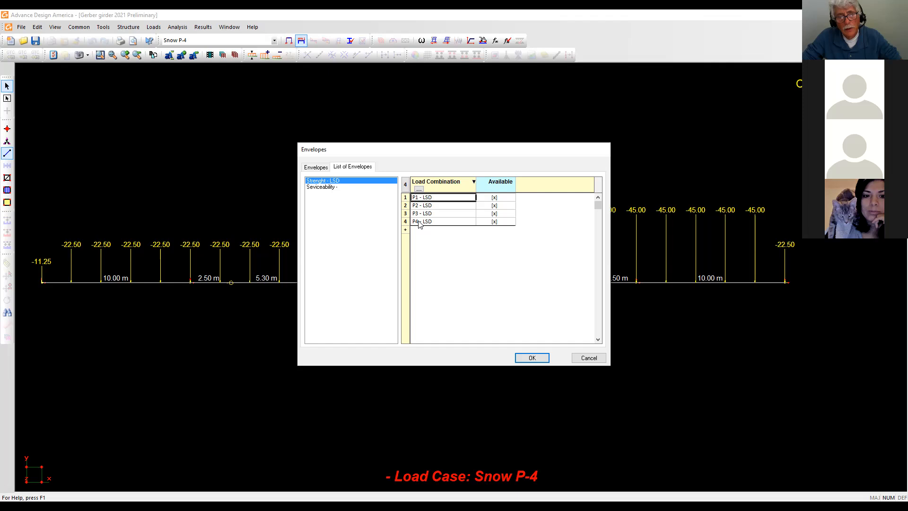
left_click(316, 187)
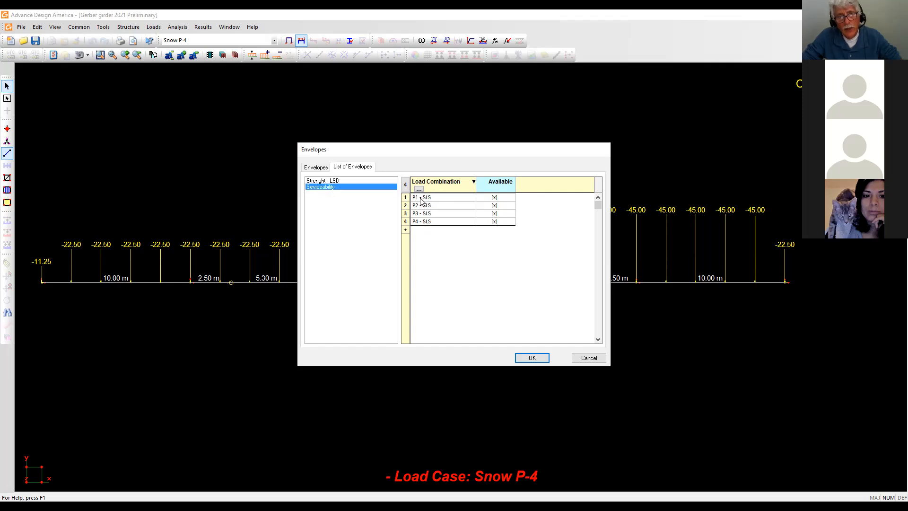
left_click(320, 180)
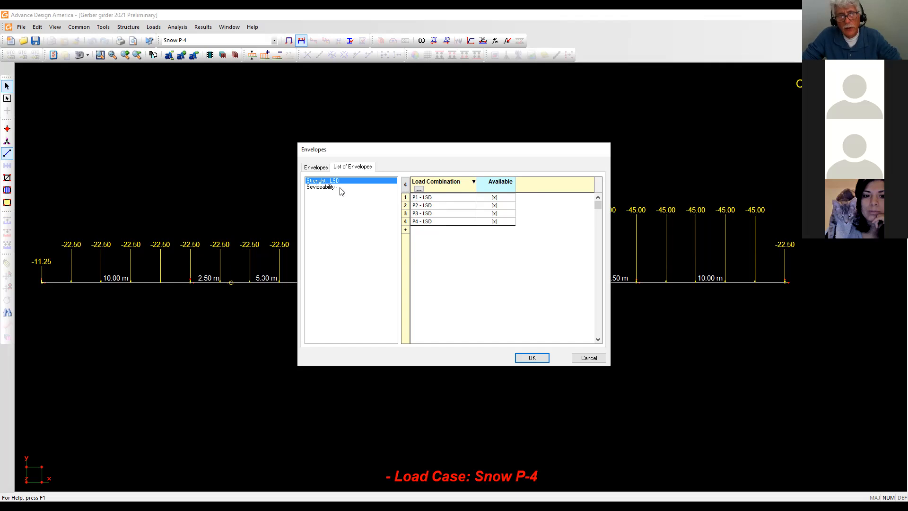
left_click(324, 187)
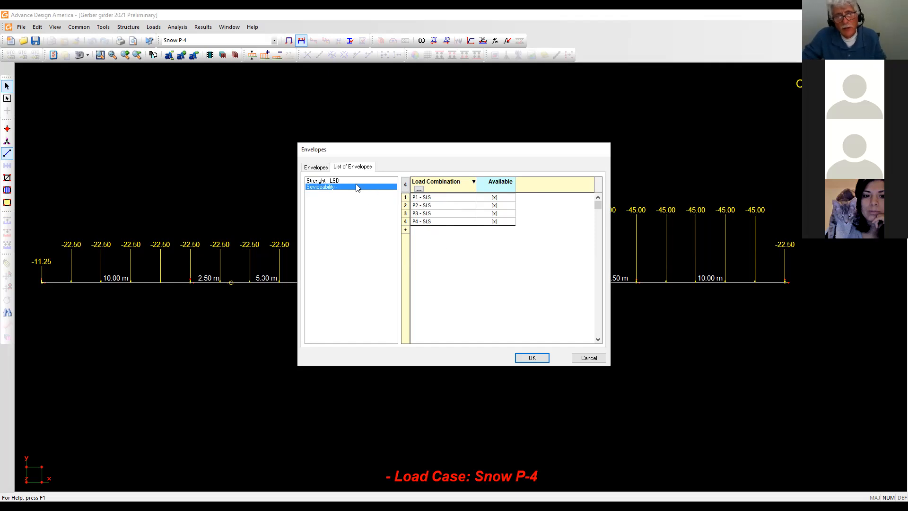
left_click(532, 358)
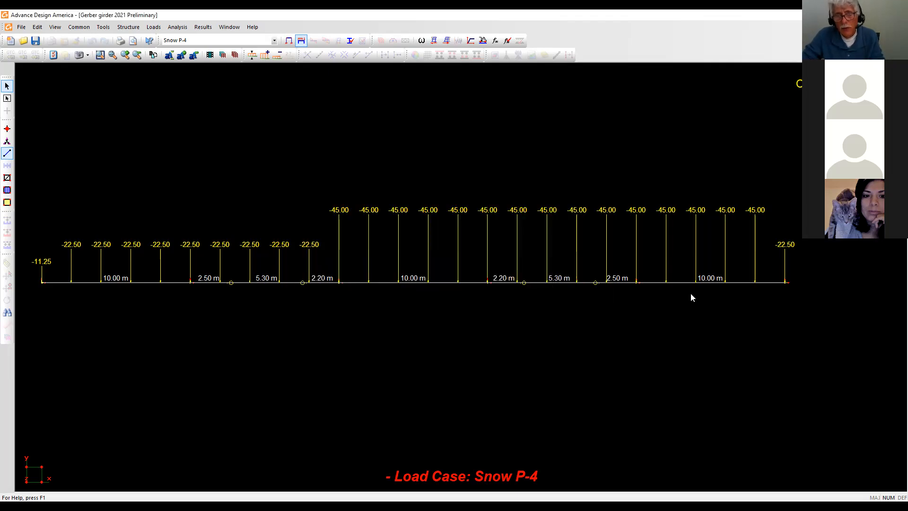
Zoom and pan to recentre the Snow P-4 load diagram on the girder.
scroll(625, 135, "down", 1)
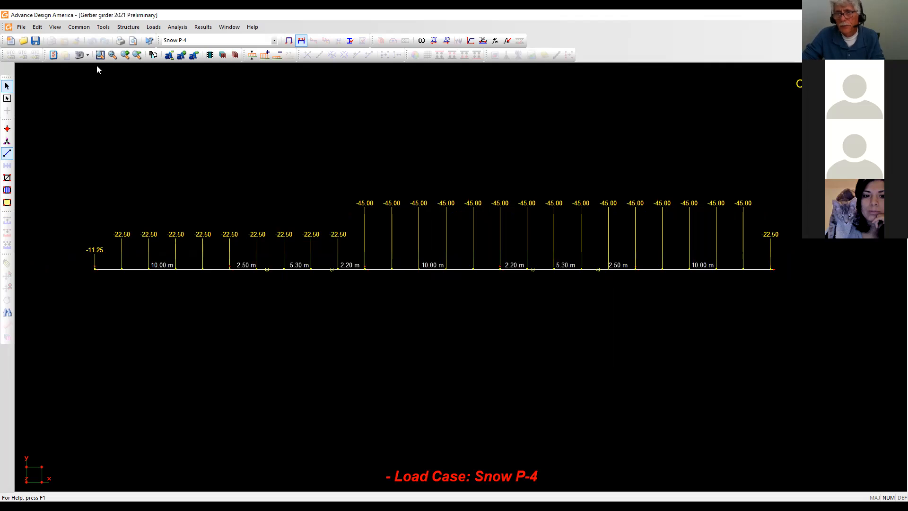
scroll(402, 120, "down", 1)
middle_click_drag(393, 123, 359, 148)
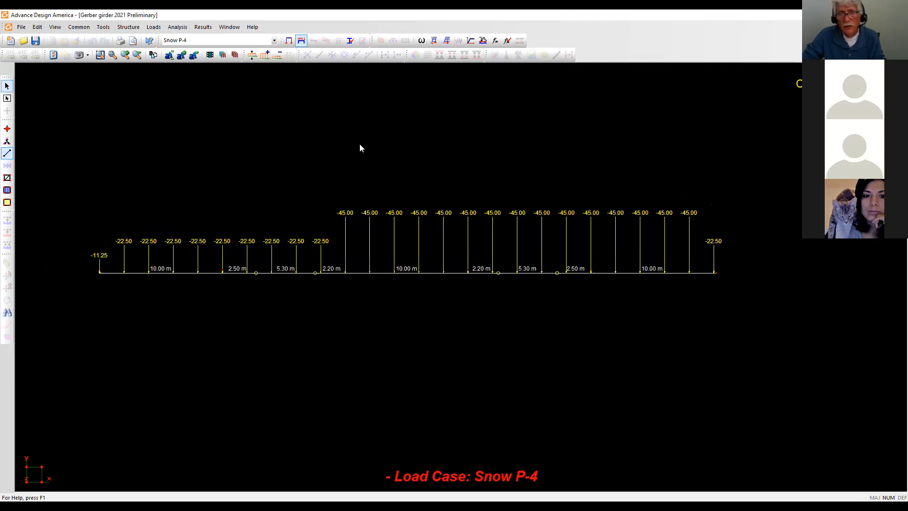
left_click(495, 41)
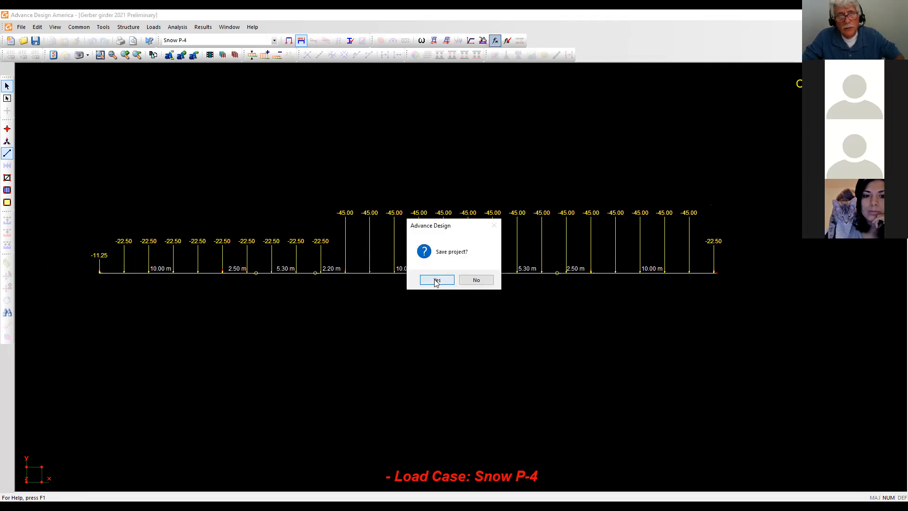
Save the project and run the linear static analysis.
left_click(436, 280)
left_click(59, 265)
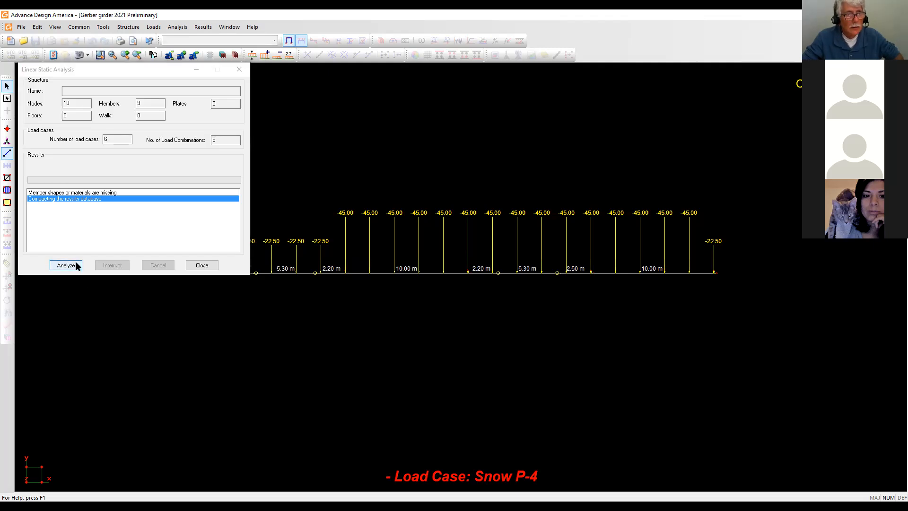
left_click(239, 69)
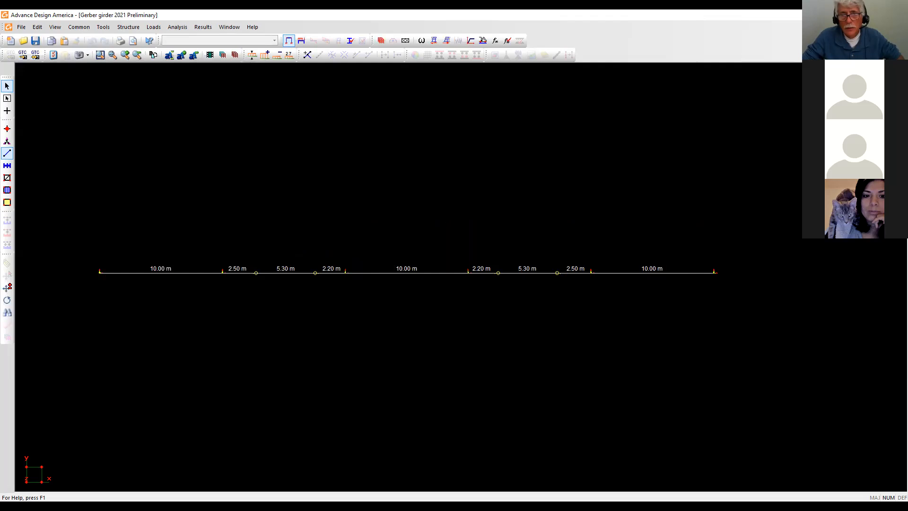
Recentre the girder in the view and rerun the linear static analysis.
scroll(460, 220, "up", 1)
middle_click_drag(461, 220, 512, 210)
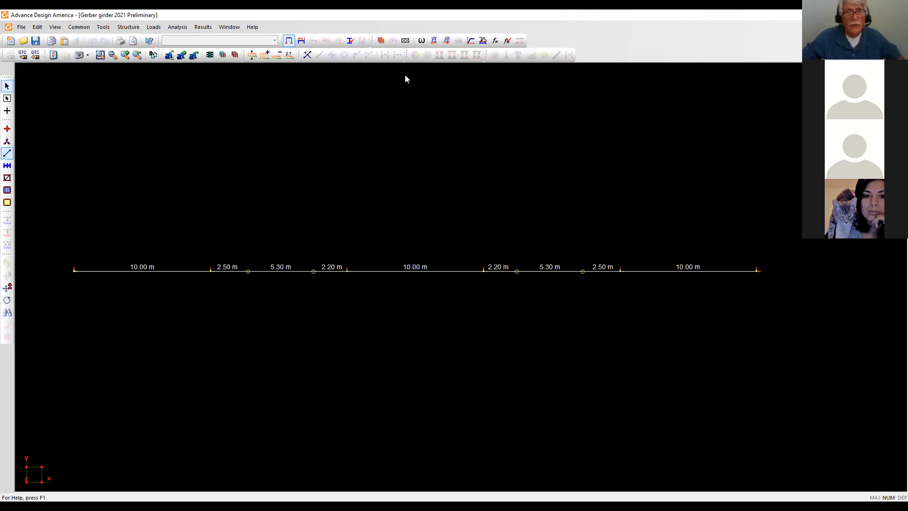
left_click(495, 41)
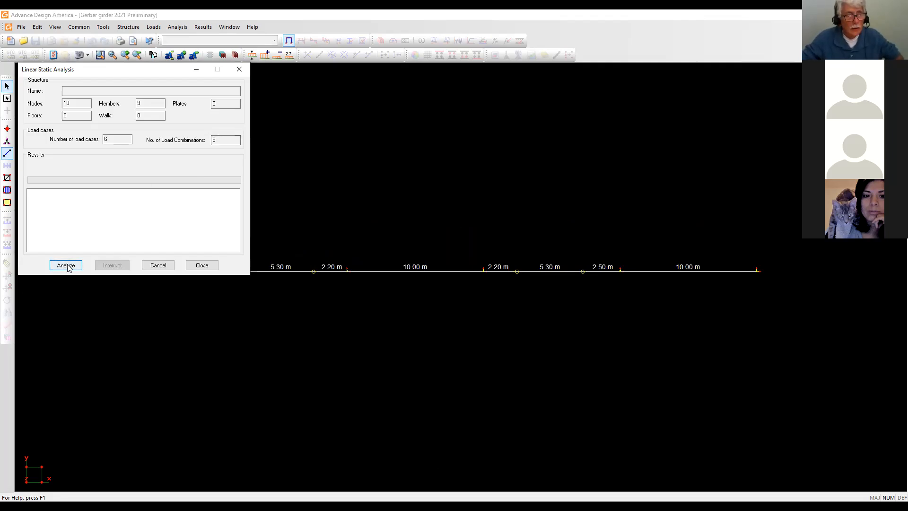
left_click(67, 265)
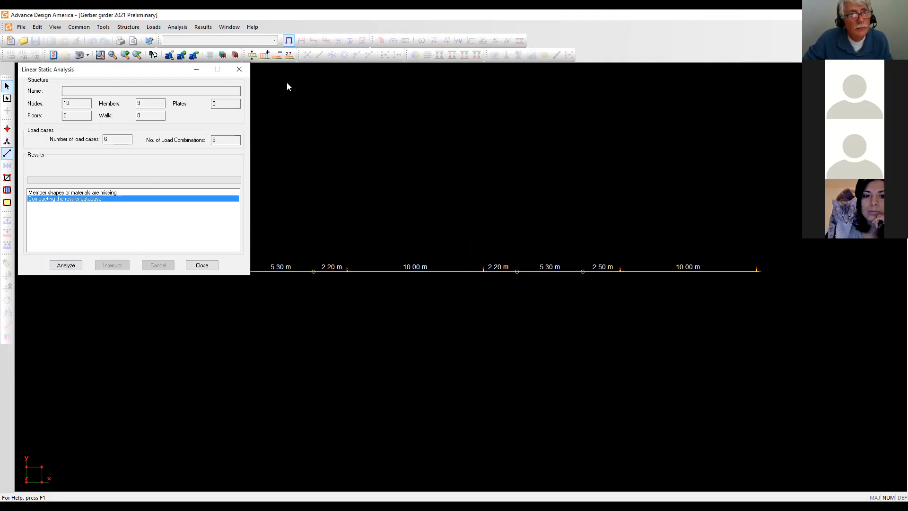
Select the 5.30 m and both 10.00 m girder members to inspect them.
left_click(239, 69)
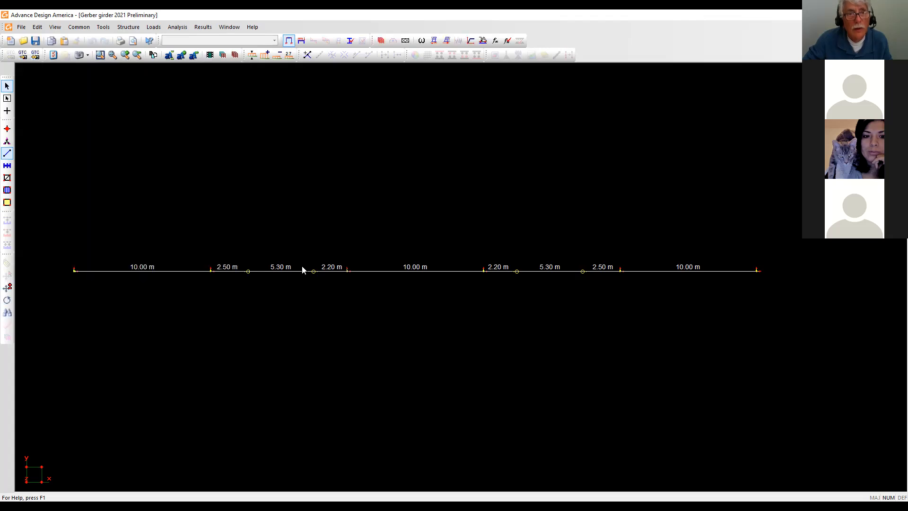
left_click(297, 271)
left_click(181, 271)
left_click(379, 271)
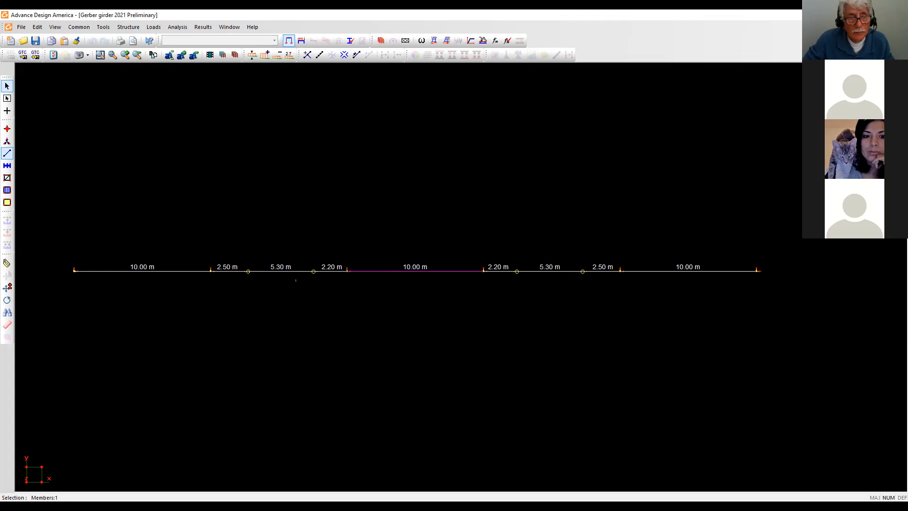
left_click(182, 271)
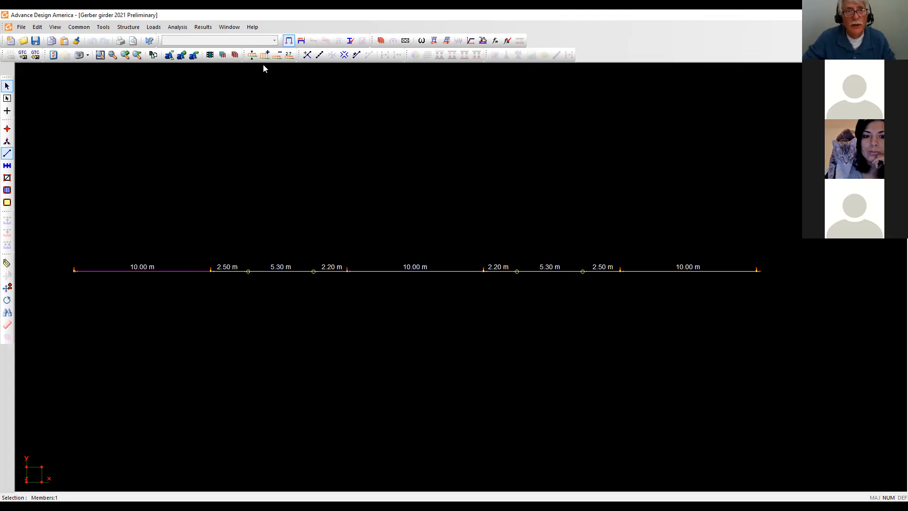
Run the linear static analysis, save the project, and rerun the analysis.
left_click(495, 41)
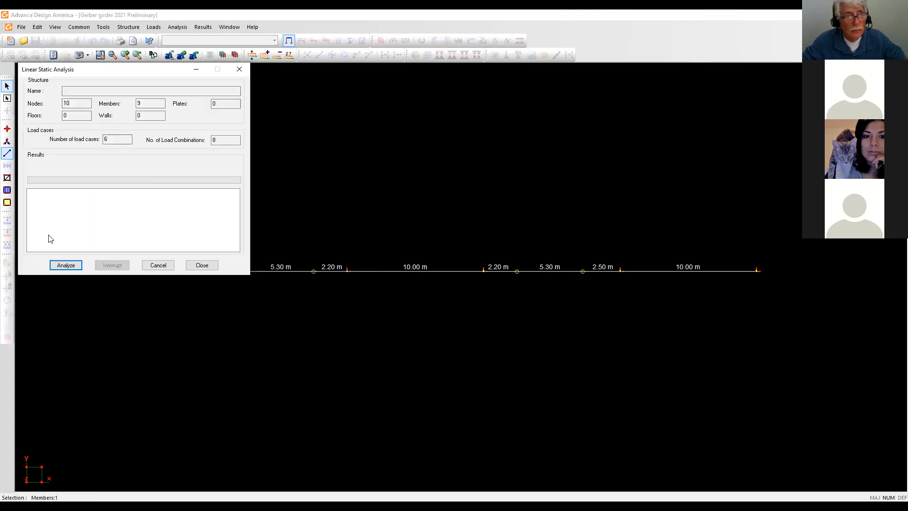
left_click(66, 265)
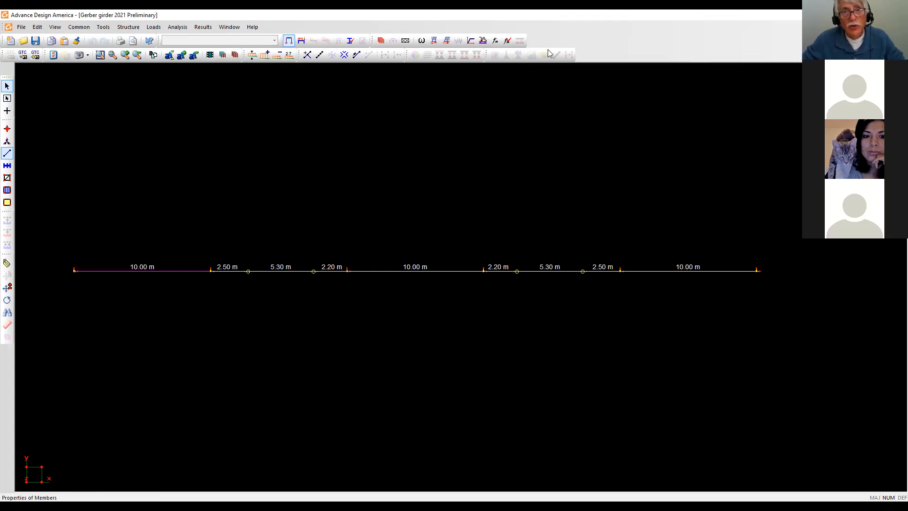
scroll(401, 194, "up", 1)
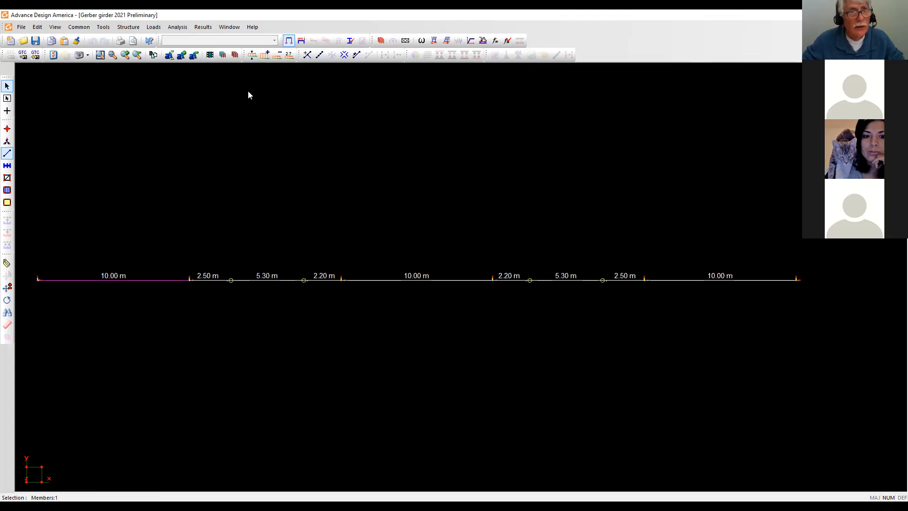
left_click(37, 43)
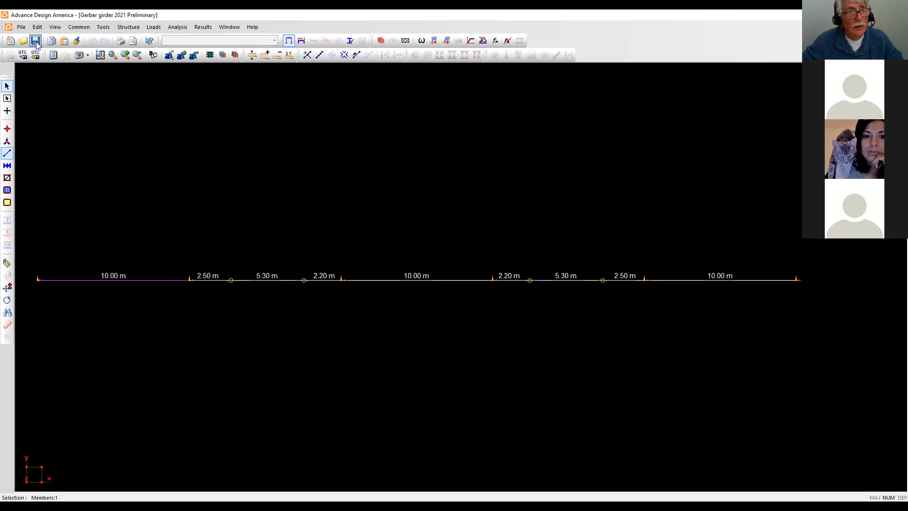
left_click(496, 41)
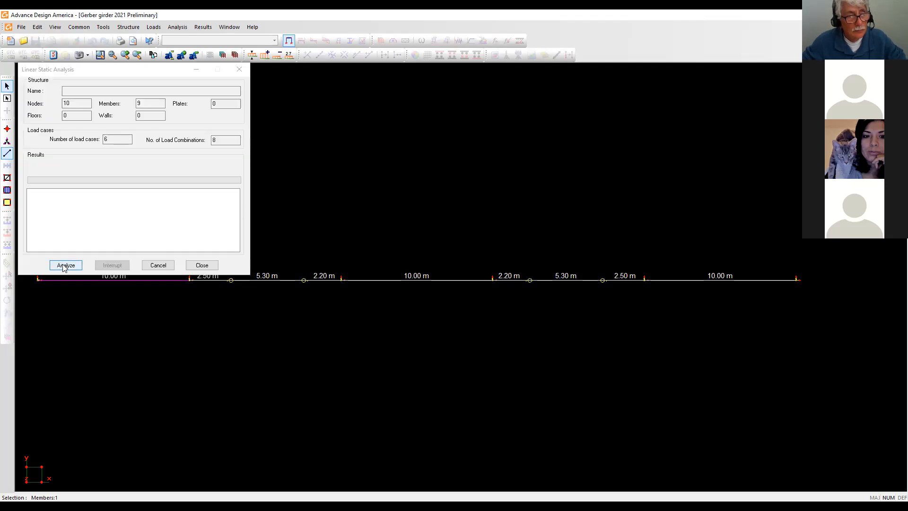
left_click(65, 266)
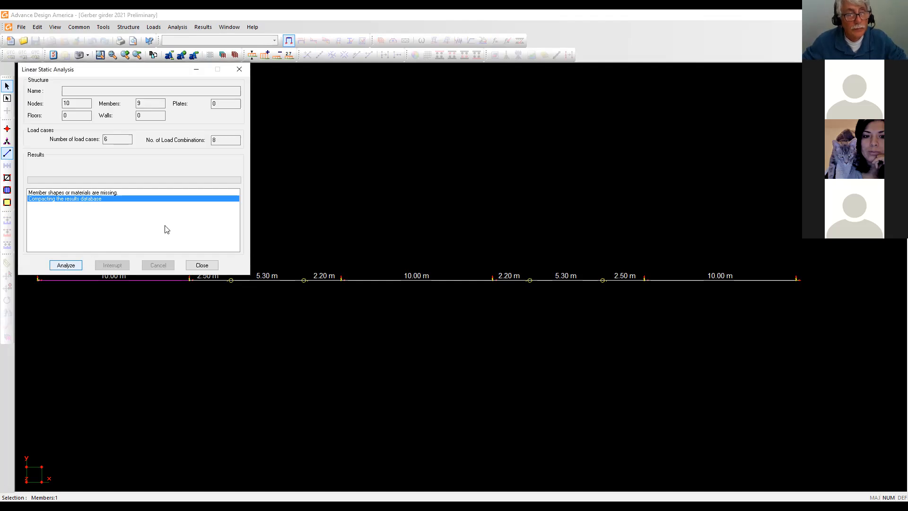
left_click(239, 70)
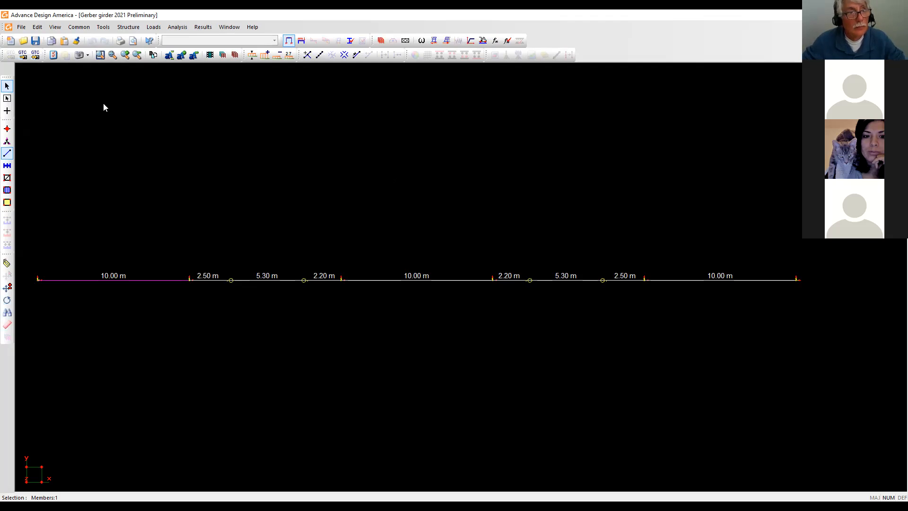
scroll(124, 109, "up", 1)
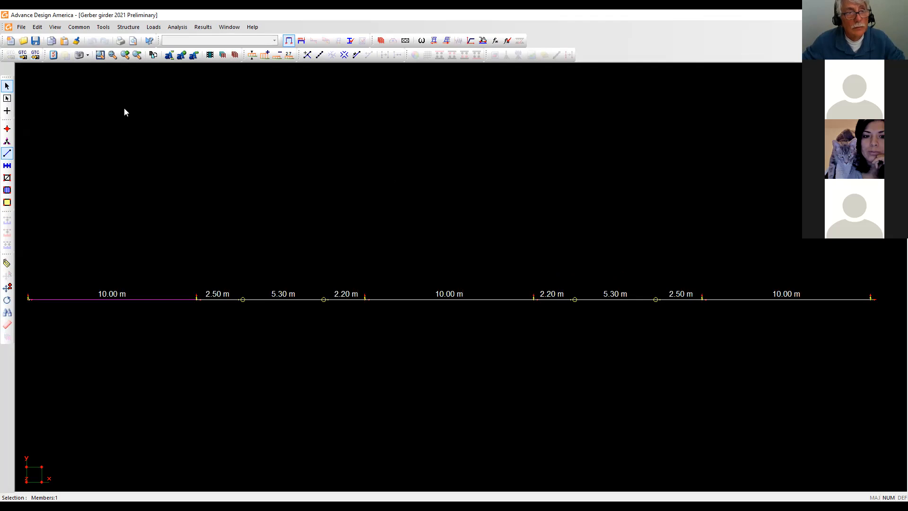
scroll(240, 137, "down", 3)
middle_click_drag(296, 140, 323, 138)
middle_click_drag(353, 165, 330, 169)
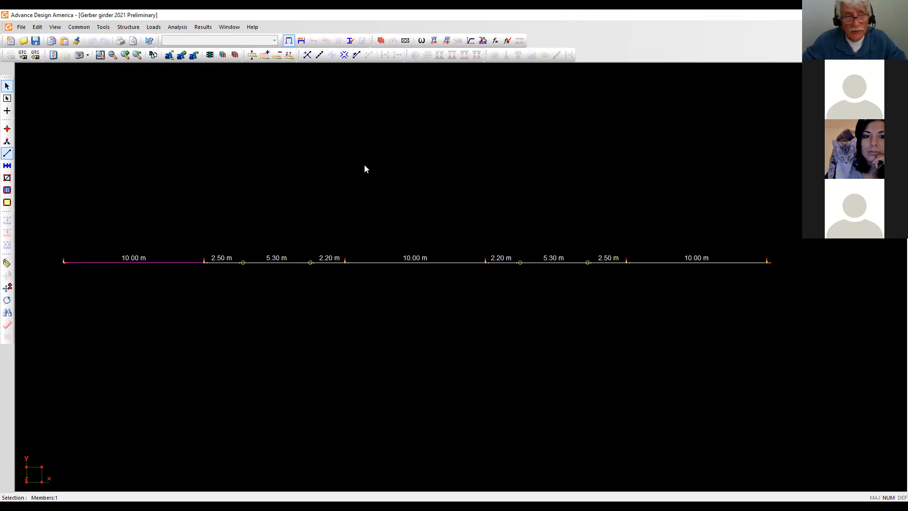
scroll(363, 166, "up", 1)
scroll(363, 166, "down", 1)
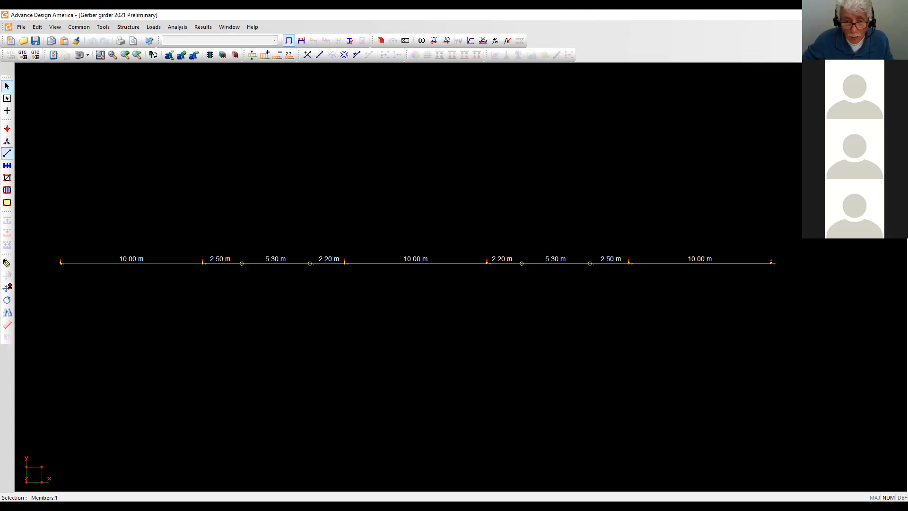
Run the static analysis on Gerber girder 2021 Final and show P1 - LSD results.
left_click(901, 27)
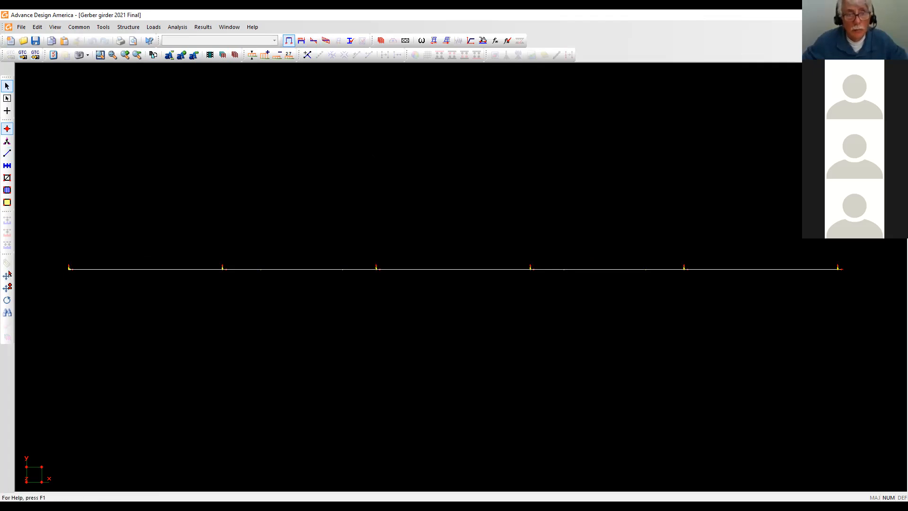
left_click(496, 42)
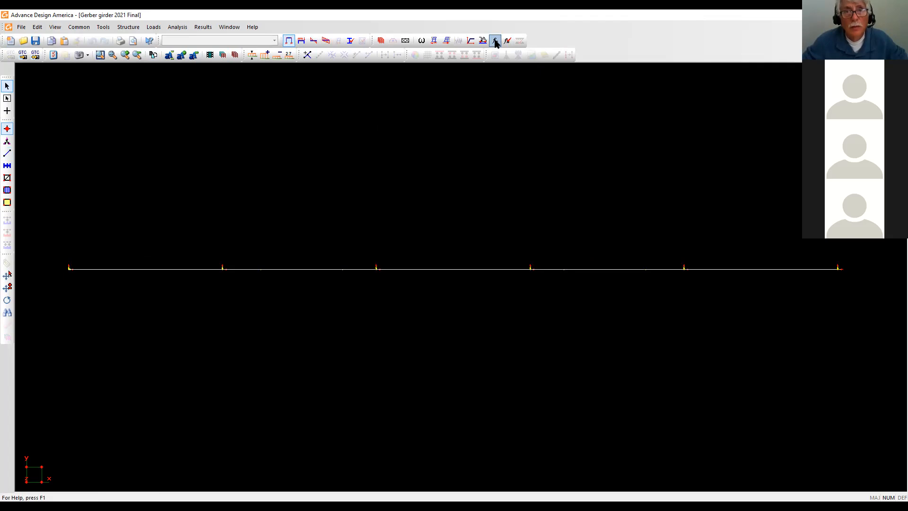
left_click(67, 265)
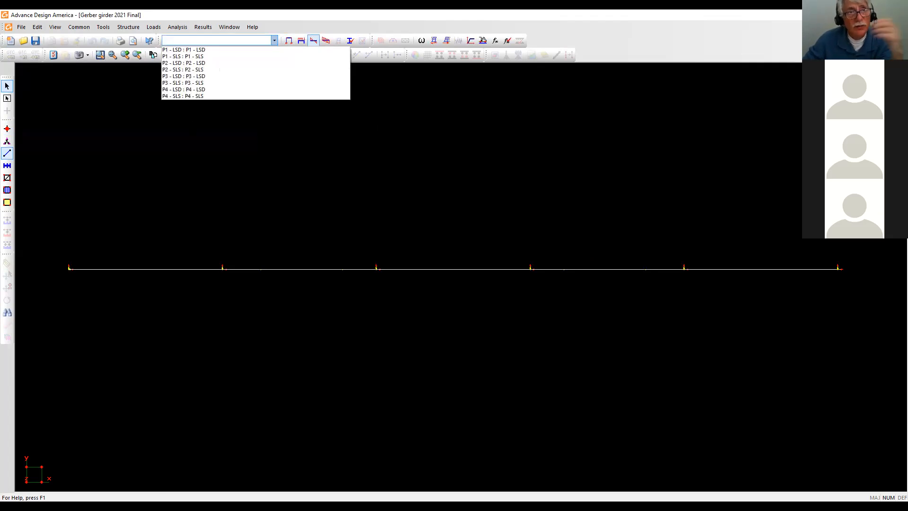
left_click(179, 50)
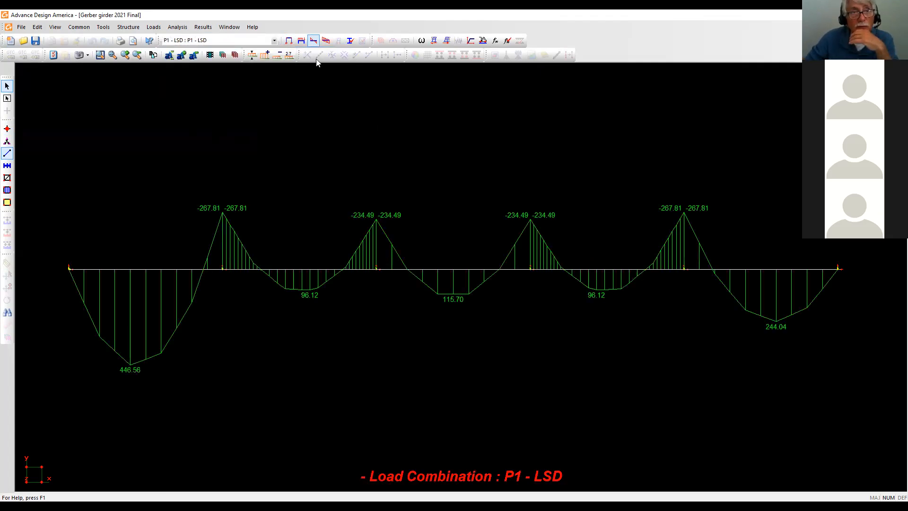
left_click(326, 42)
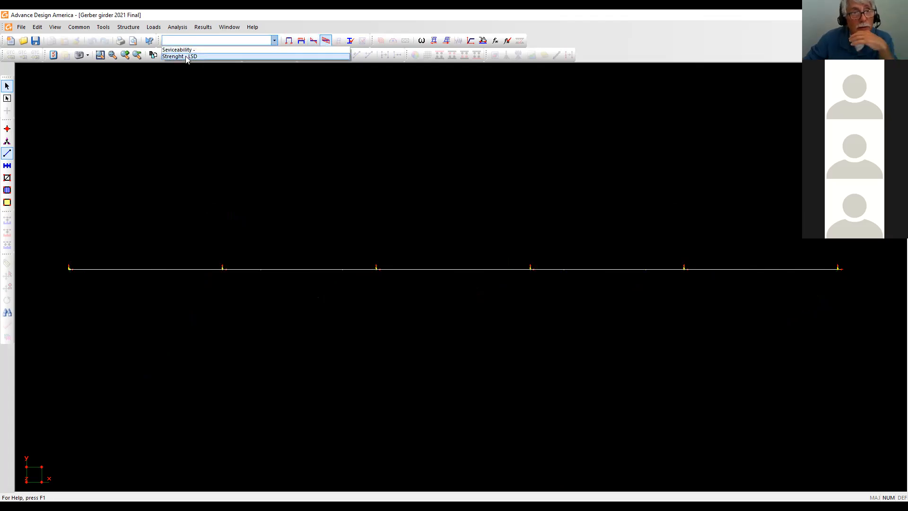
Plot the Strenght - LSD moment envelope, peaking at 446.56 and -424.47.
key("Return")
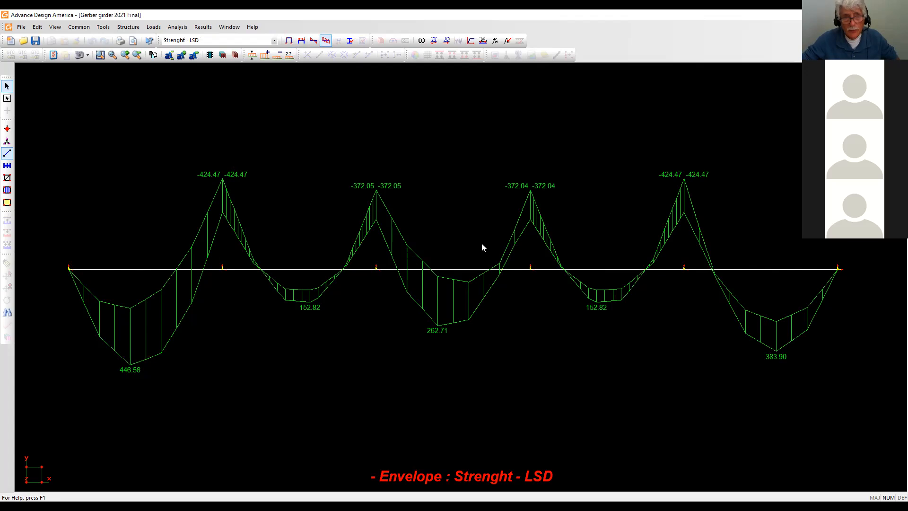
left_click(53, 56)
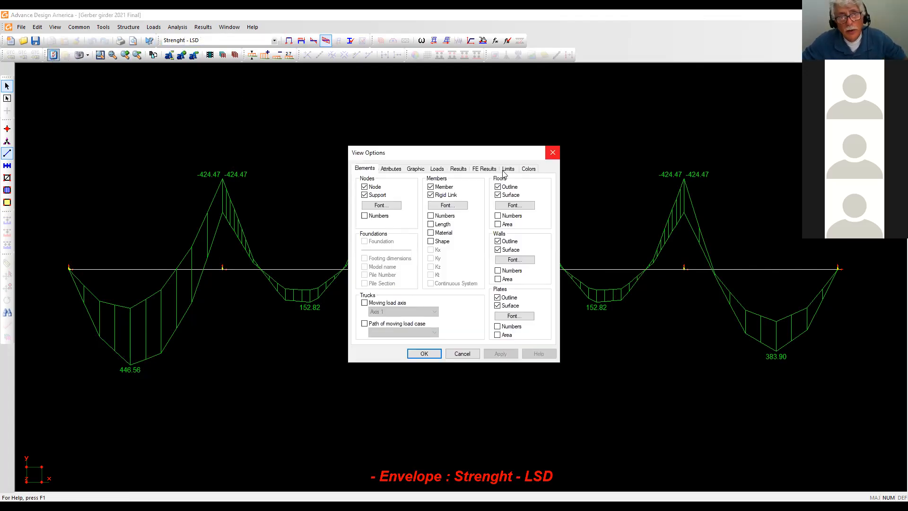
Switch the result display from moment Mx to shear Vy and apply it.
left_click(437, 168)
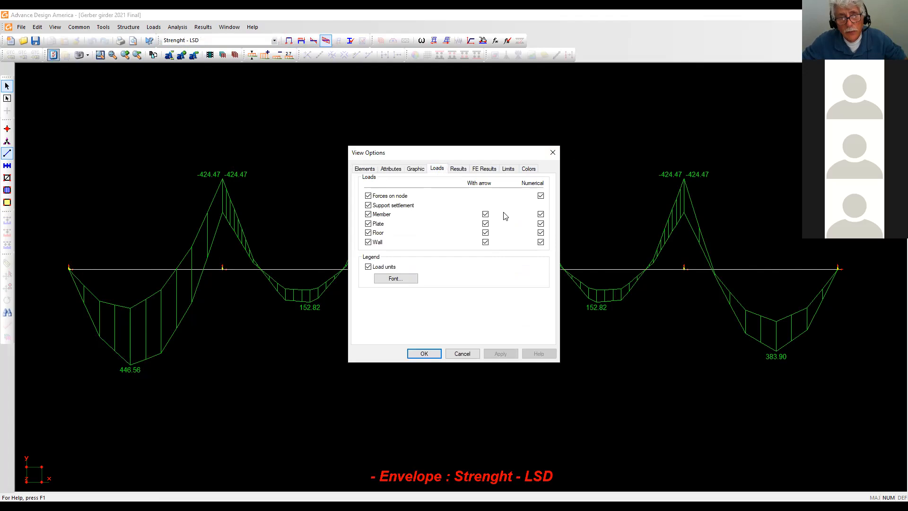
left_click(458, 169)
left_click(465, 195)
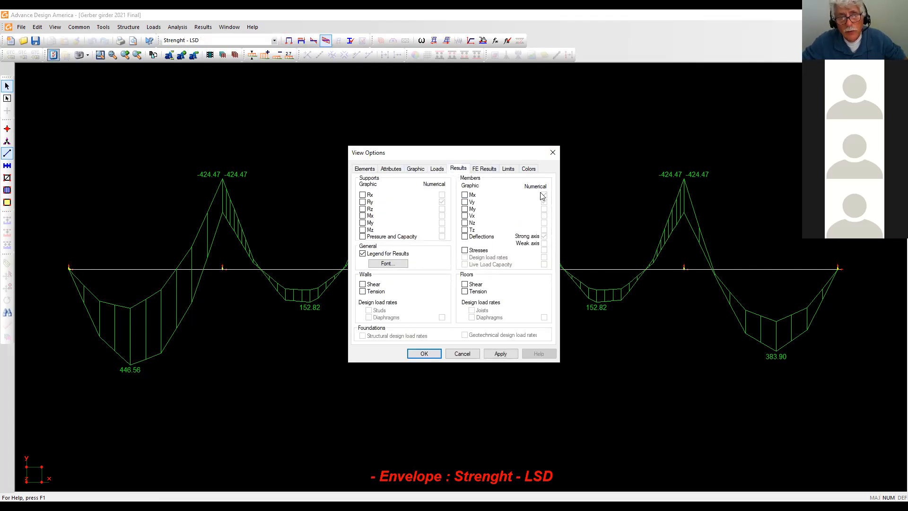
left_click(465, 202)
left_click(507, 355)
left_click(416, 354)
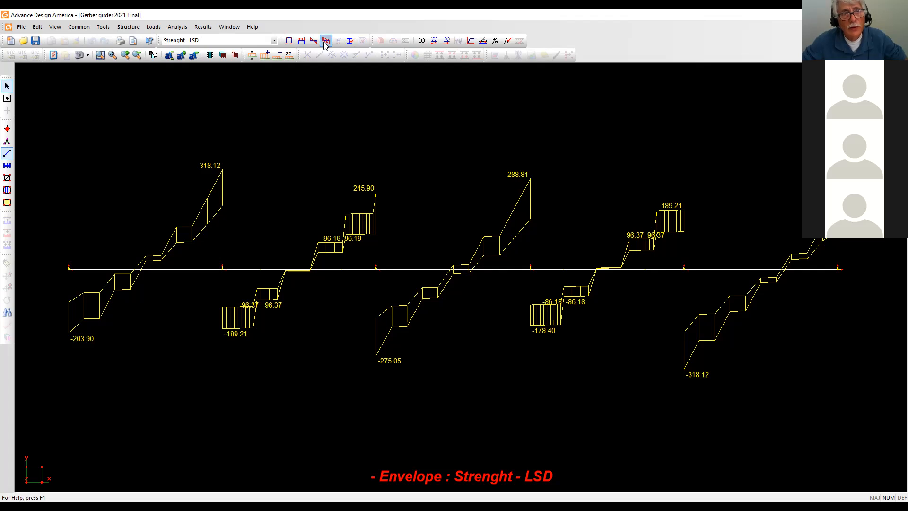
Replace the shear diagram with vertical support reactions Ry and recentre the view.
left_click(54, 56)
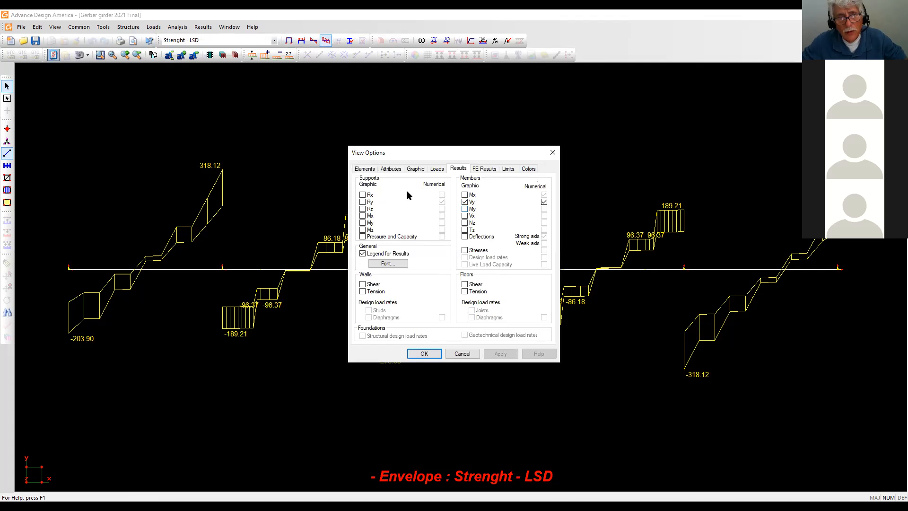
left_click(465, 202)
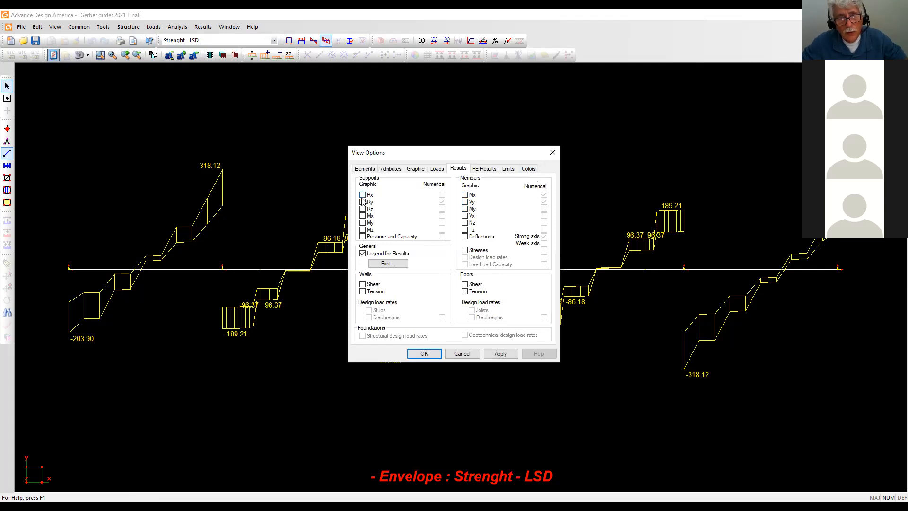
left_click(363, 202)
left_click(363, 195)
left_click(363, 195)
left_click(424, 354)
middle_click_drag(438, 331, 400, 418)
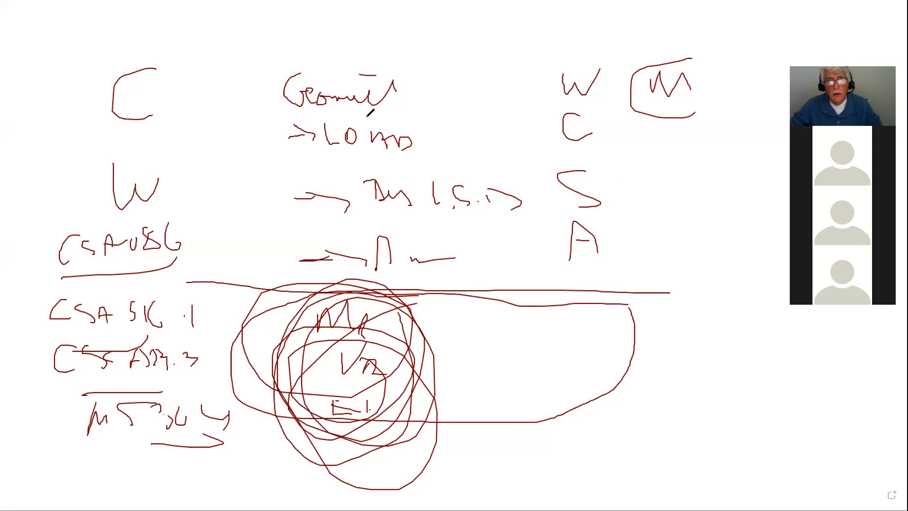
Erase the old sketch and draw a beam with support ticks and a span line.
right_click(183, 220)
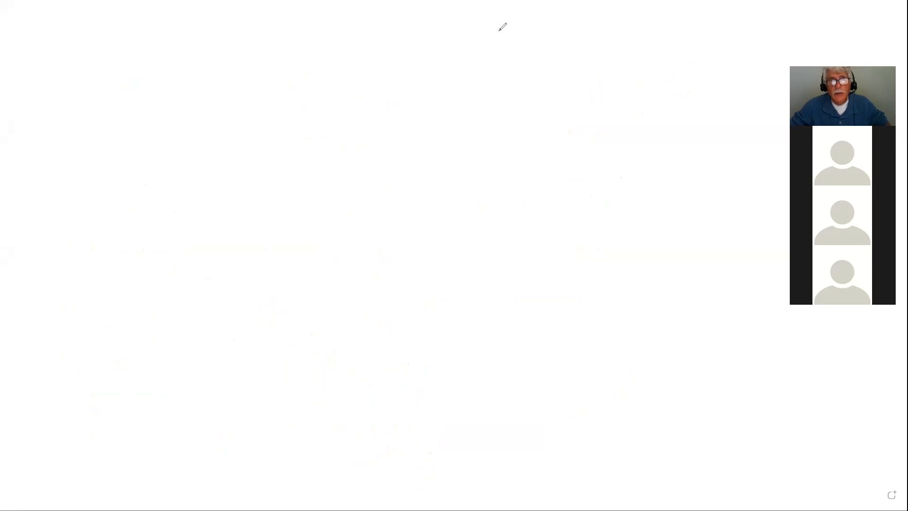
left_click_drag(81, 195, 294, 208)
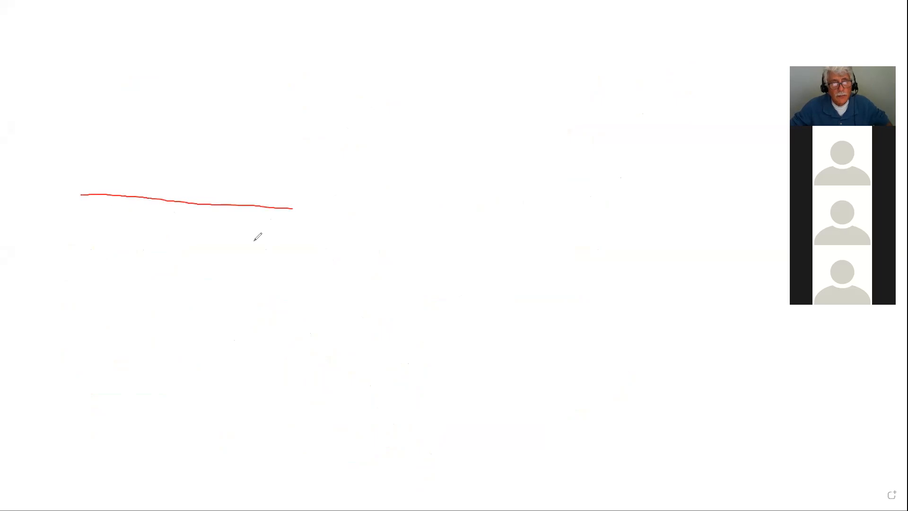
left_click_drag(82, 235, 82, 264)
left_click_drag(293, 236, 295, 263)
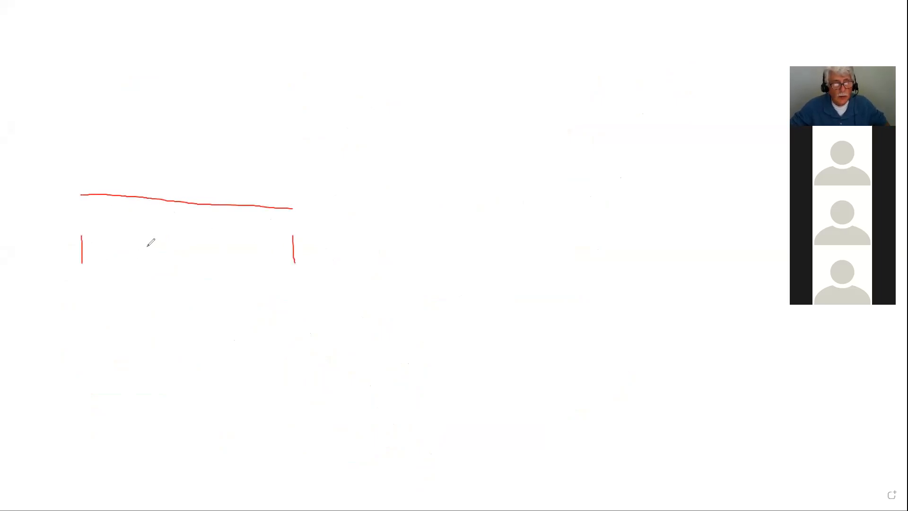
mouse_move(73, 247)
left_mouse_down()
mouse_move(301, 252)
mouse_move(285, 258)
left_mouse_up()
left_click_drag(89, 239, 79, 250)
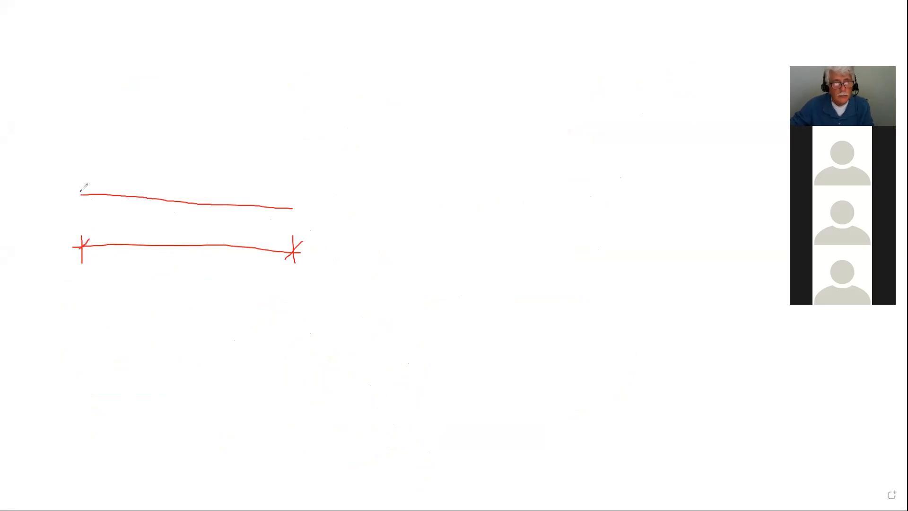
Label the span ends 0 and 10 m and draw a load arrow at the left end.
left_click_drag(73, 278, 79, 271)
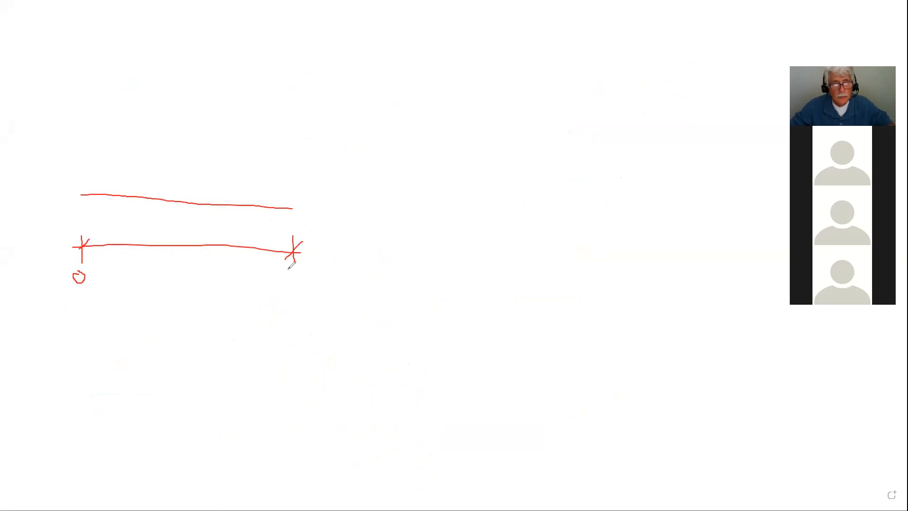
mouse_move(289, 274)
left_mouse_down()
mouse_move(288, 291)
mouse_move(301, 274)
left_mouse_up()
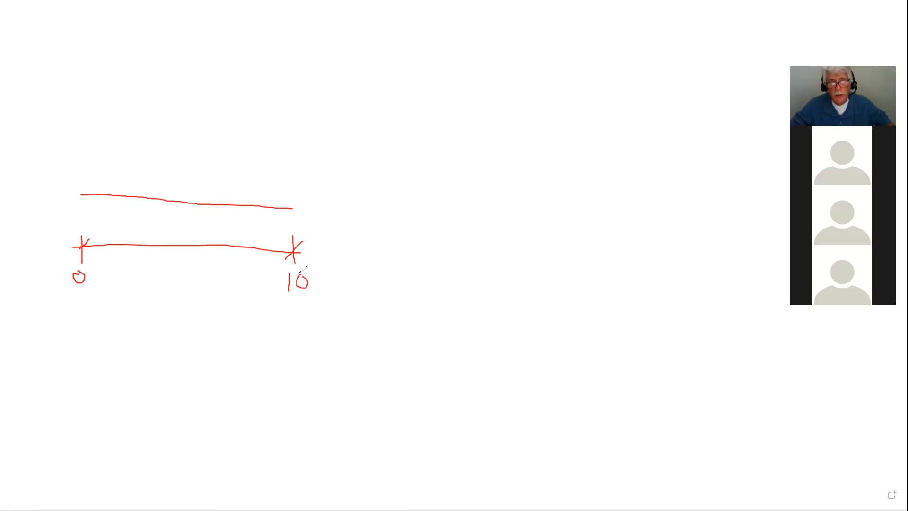
left_click_drag(316, 287, 334, 278)
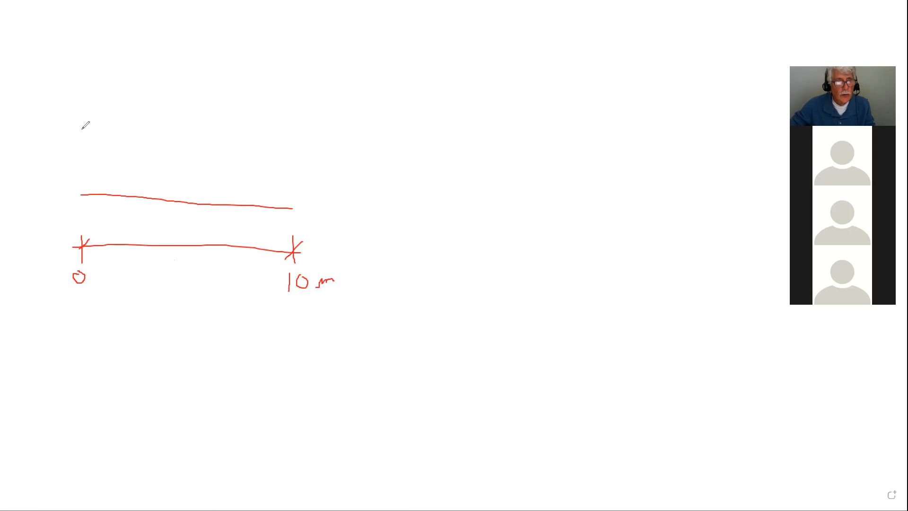
mouse_move(82, 121)
left_mouse_down()
mouse_move(83, 193)
mouse_move(78, 182)
mouse_move(87, 188)
left_mouse_up()
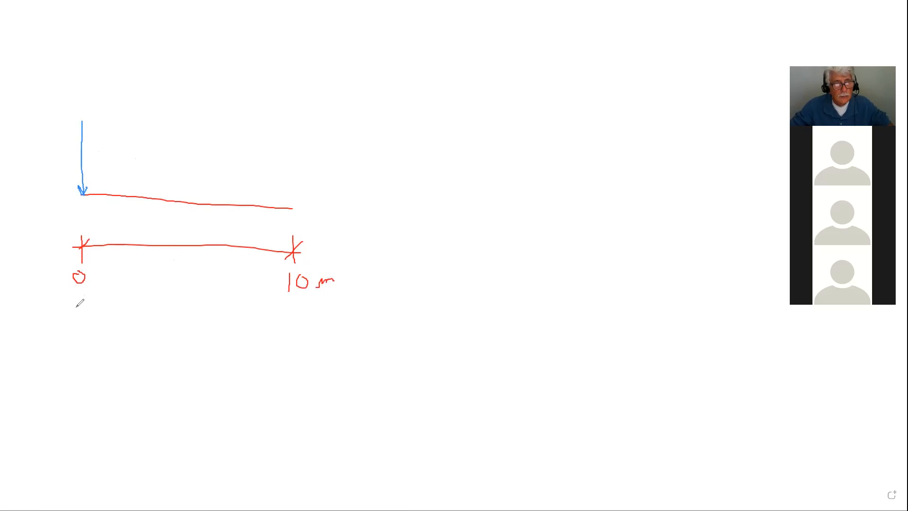
Add a second left-end arrow and extend the beam past 10 m with a 2.5 span.
left_click_drag(79, 306, 88, 324)
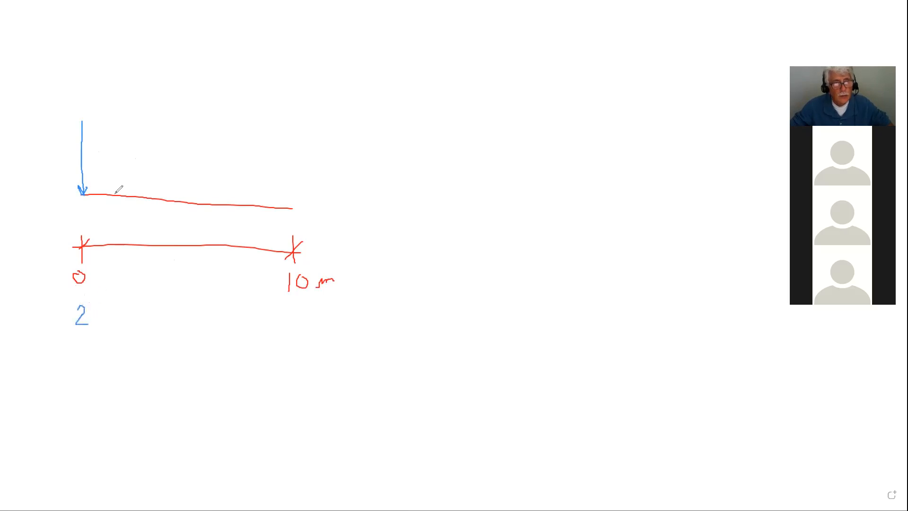
mouse_move(128, 64)
left_mouse_down()
mouse_move(118, 193)
mouse_move(126, 178)
mouse_move(110, 179)
left_mouse_up()
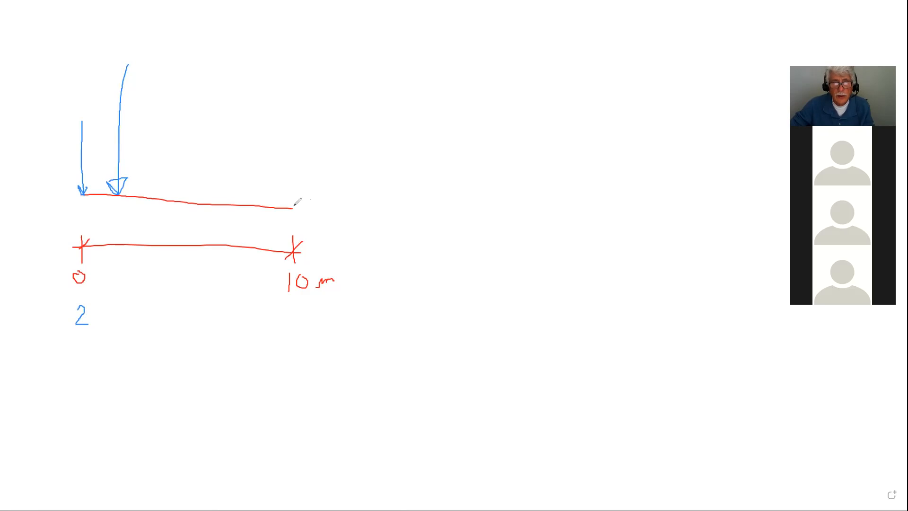
mouse_move(298, 201)
left_mouse_down()
mouse_move(413, 208)
mouse_move(413, 279)
left_mouse_up()
mouse_move(295, 251)
left_mouse_down()
mouse_move(423, 254)
mouse_move(412, 254)
left_mouse_up()
left_click_drag(304, 242, 292, 260)
mouse_move(340, 289)
left_mouse_down()
mouse_move(349, 316)
mouse_move(379, 312)
left_mouse_up()
left_click(358, 312)
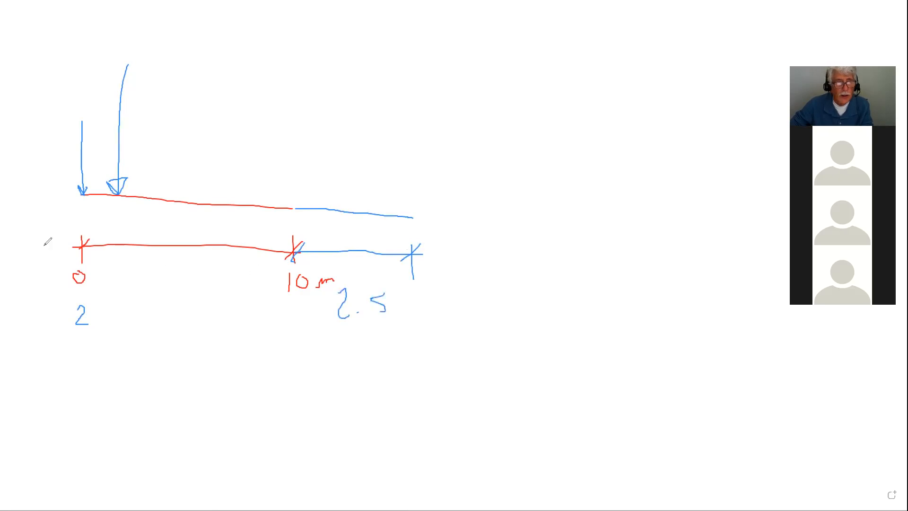
Draw load arrows at 10 m and on the extension, and circle the 2.5 label.
mouse_move(293, 80)
left_mouse_down()
mouse_move(291, 208)
mouse_move(298, 195)
mouse_move(283, 202)
left_mouse_up()
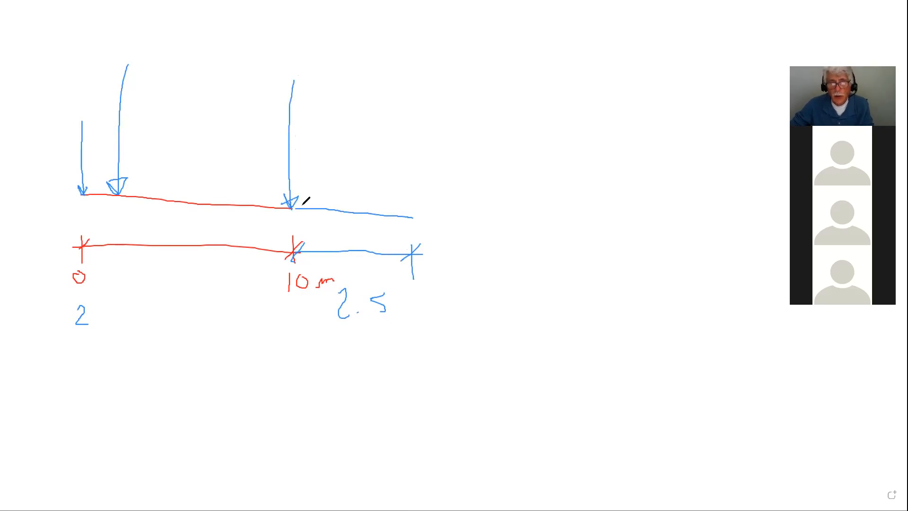
mouse_move(269, 72)
left_mouse_down()
mouse_move(272, 84)
mouse_move(264, 62)
left_mouse_up()
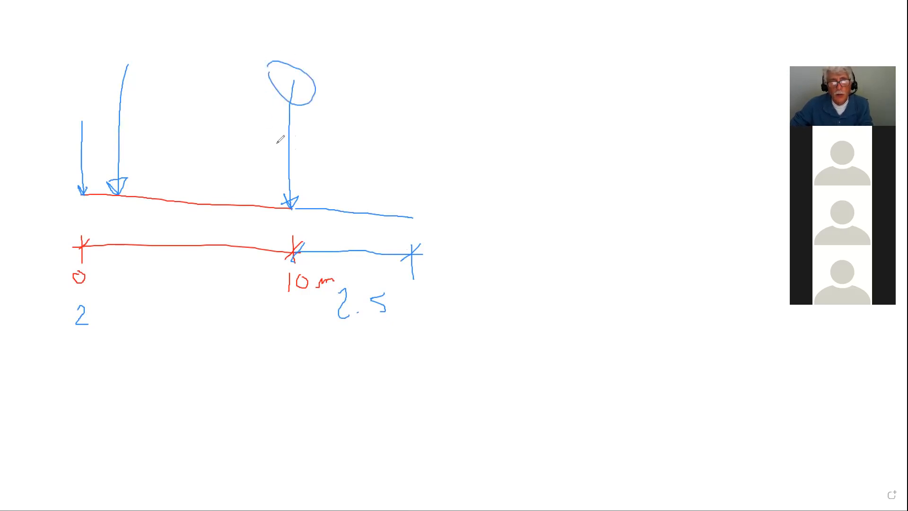
mouse_move(387, 85)
left_mouse_down()
mouse_move(379, 216)
mouse_move(393, 195)
left_mouse_up()
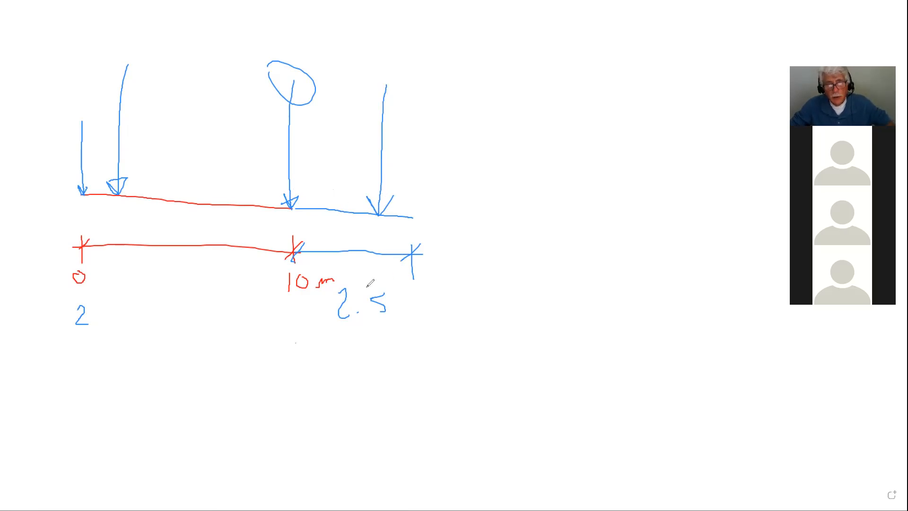
mouse_move(376, 272)
left_mouse_down()
mouse_move(318, 295)
mouse_move(417, 320)
left_mouse_up()
left_click_drag(396, 292, 376, 282)
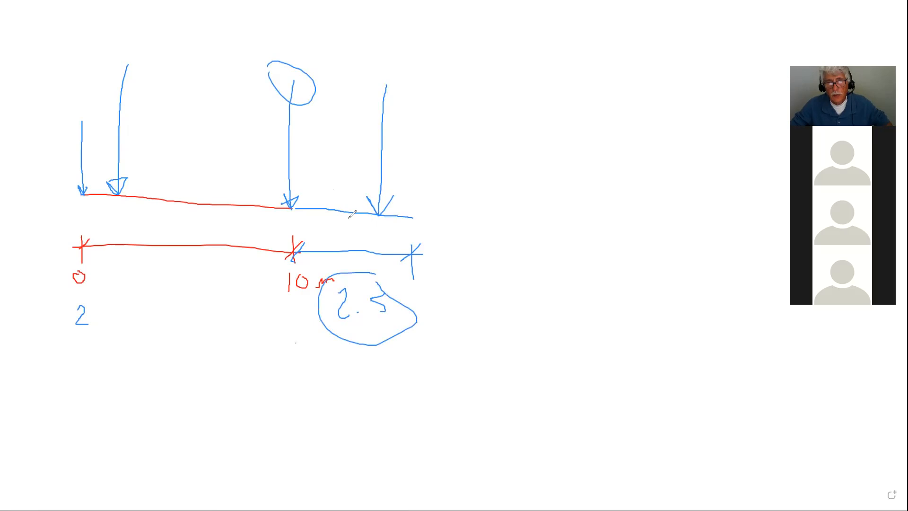
Number the spans with circled 1 and 2 and add load arrows along the red span.
mouse_move(193, 173)
left_mouse_down()
mouse_move(193, 185)
mouse_move(188, 163)
left_mouse_up()
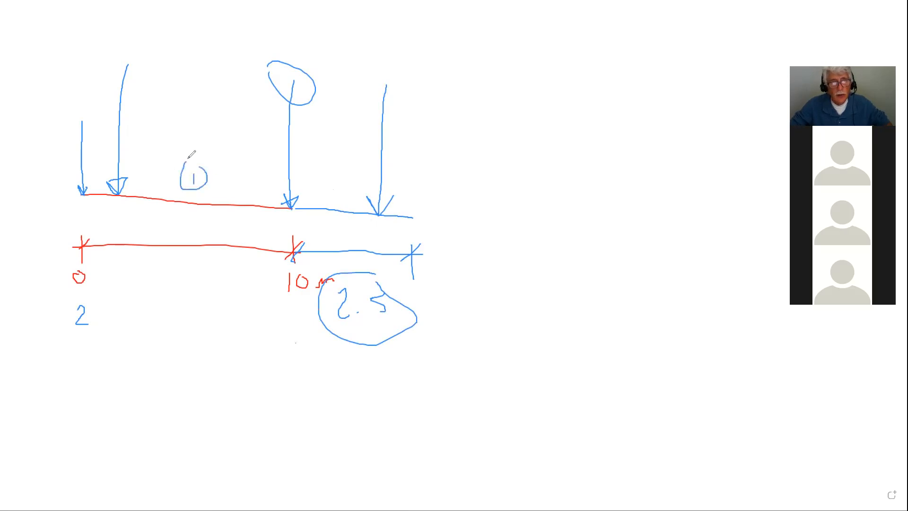
mouse_move(331, 188)
left_mouse_down()
mouse_move(344, 203)
mouse_move(337, 178)
mouse_move(344, 208)
left_mouse_up()
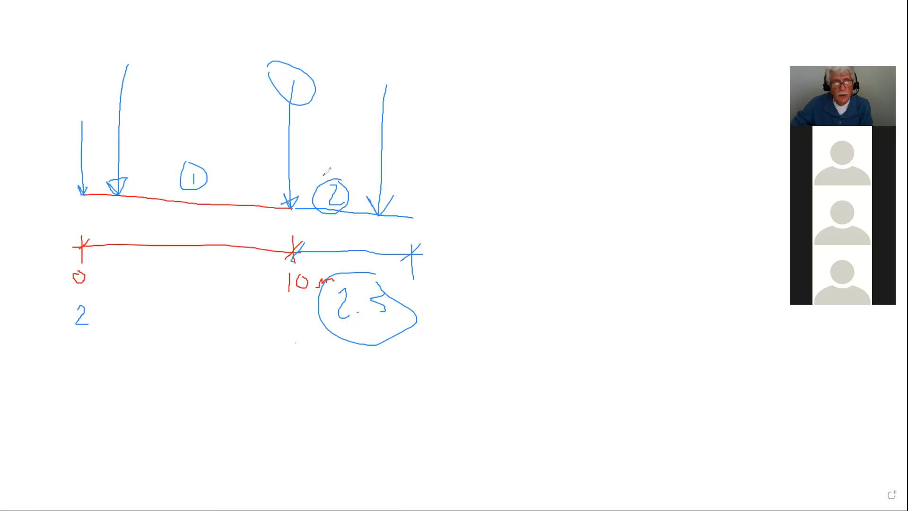
mouse_move(186, 122)
left_mouse_down()
mouse_move(183, 192)
mouse_move(201, 185)
left_mouse_up()
mouse_move(242, 98)
left_mouse_down()
mouse_move(231, 197)
mouse_move(242, 183)
left_mouse_up()
mouse_move(272, 101)
left_mouse_down()
mouse_move(270, 199)
mouse_move(272, 182)
left_mouse_up()
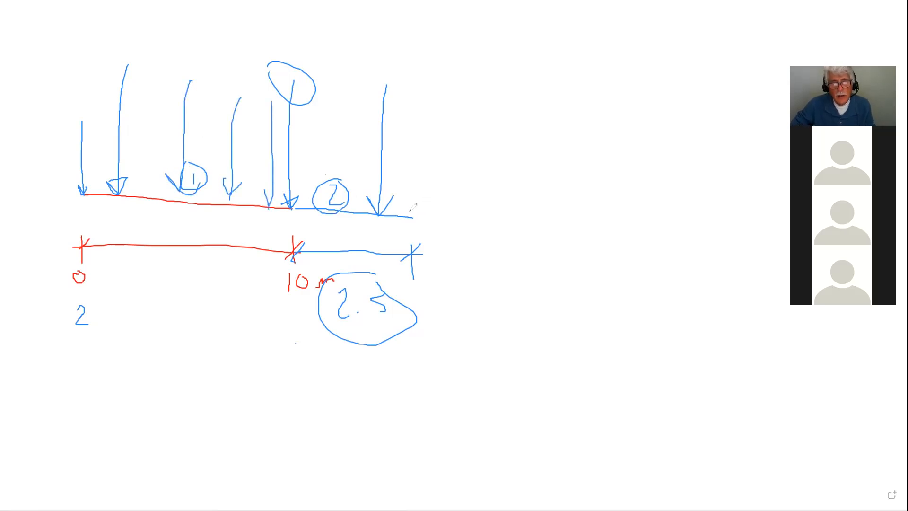
Mark a hinge, extend the beam right with a load arrow, and dimension 0.3 to the hinge.
mouse_move(413, 212)
left_mouse_down()
mouse_move(410, 221)
mouse_move(414, 213)
left_mouse_up()
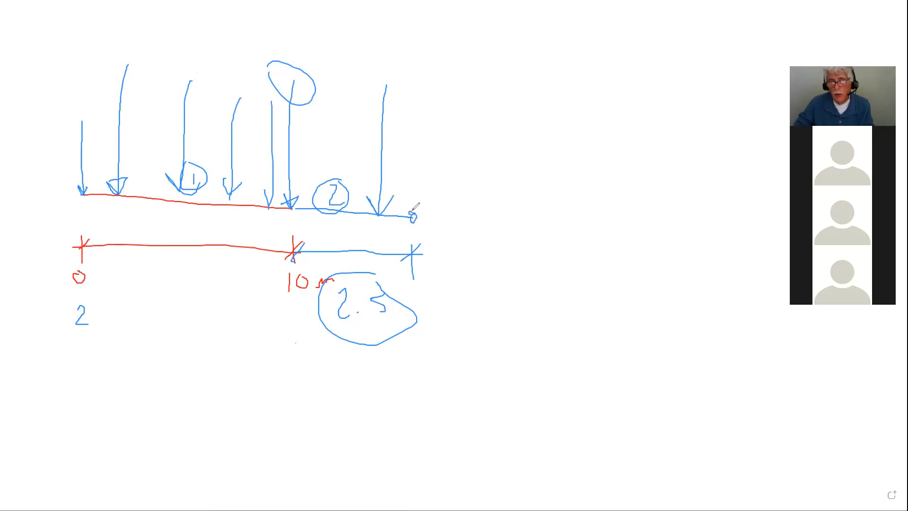
left_click_drag(418, 215, 620, 216)
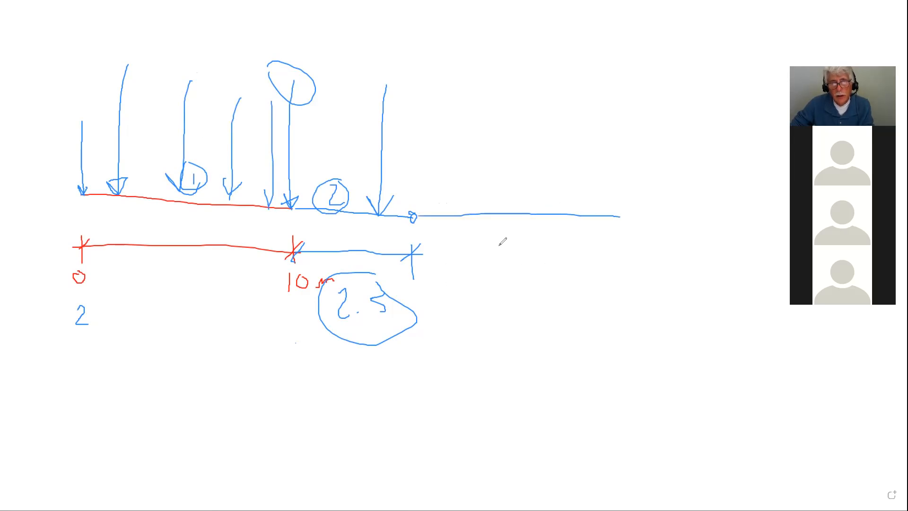
mouse_move(491, 94)
left_mouse_down()
mouse_move(499, 206)
mouse_move(489, 195)
mouse_move(501, 190)
mouse_move(500, 213)
left_mouse_up()
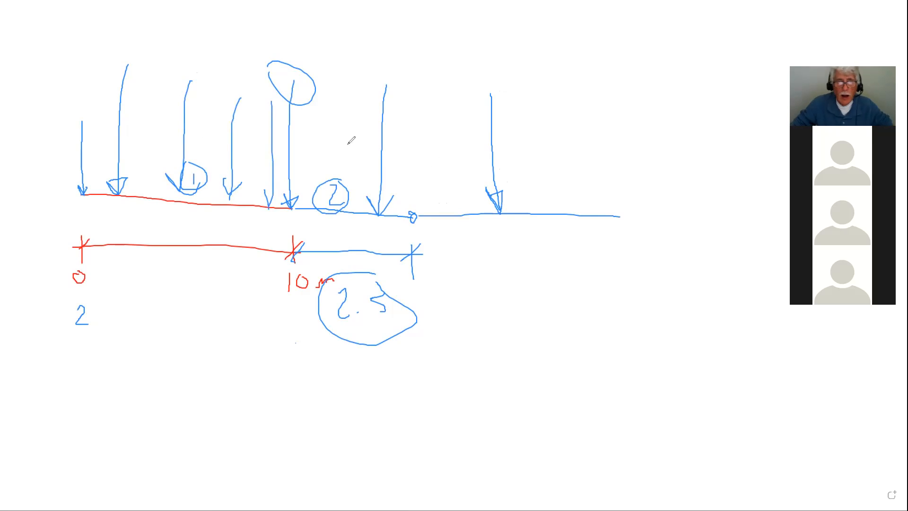
left_click_drag(415, 166, 412, 191)
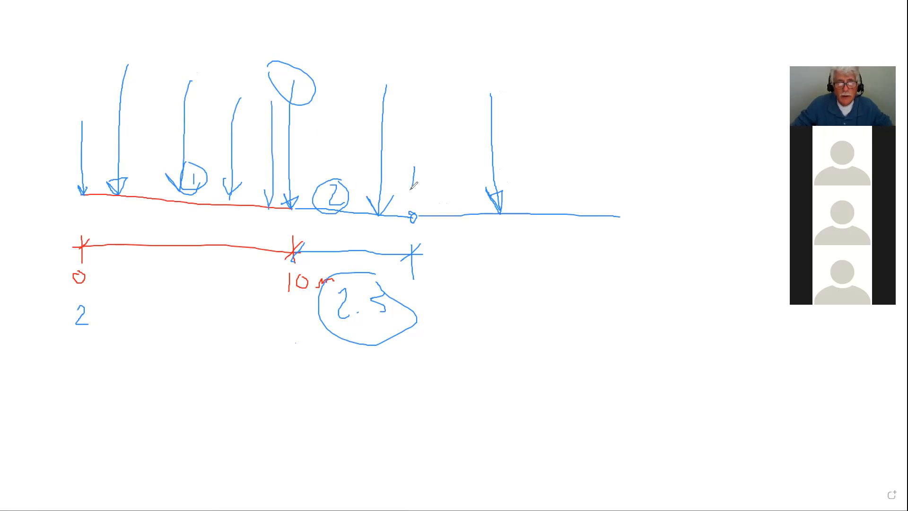
left_click_drag(370, 169, 411, 179)
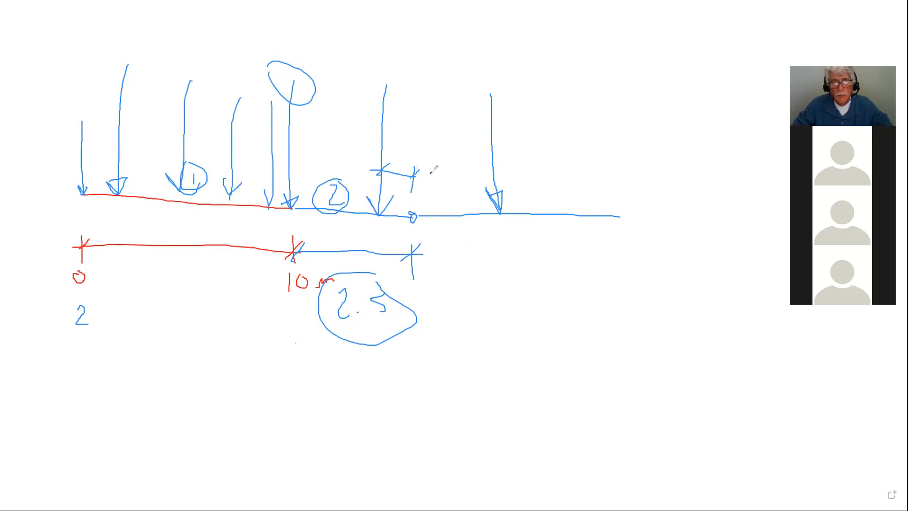
left_click(405, 166)
left_click_drag(409, 161, 409, 167)
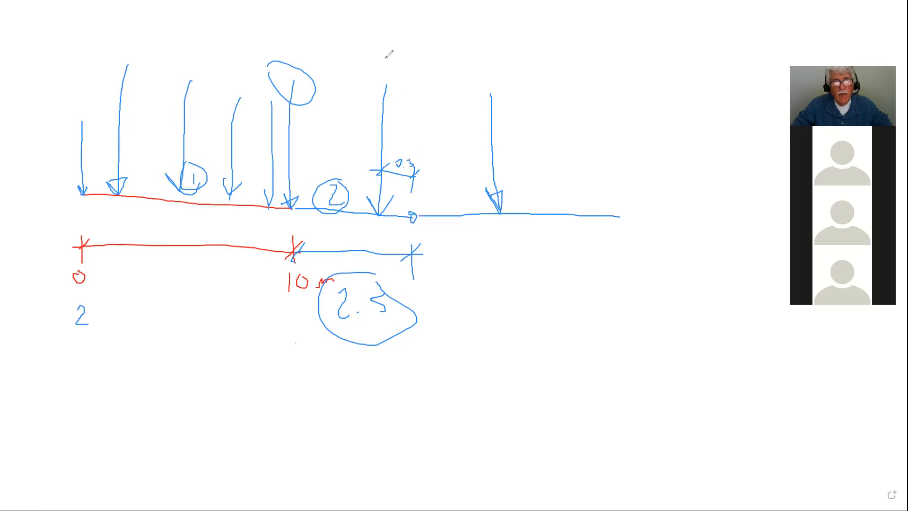
Draw a top dimension labelled 2 between the two load arrows.
left_click_drag(489, 52, 494, 98)
mouse_move(386, 58)
left_mouse_down()
mouse_move(385, 72)
mouse_move(421, 66)
left_mouse_up()
mouse_move(484, 65)
left_mouse_down()
mouse_move(496, 66)
mouse_move(455, 76)
left_mouse_up()
left_click_drag(369, 75, 395, 58)
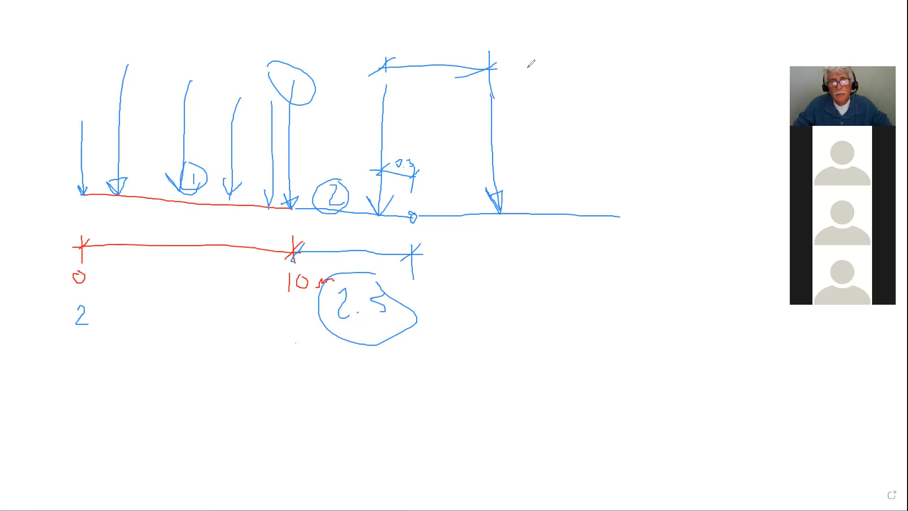
mouse_move(411, 86)
left_mouse_down()
mouse_move(423, 99)
mouse_move(449, 100)
left_mouse_up()
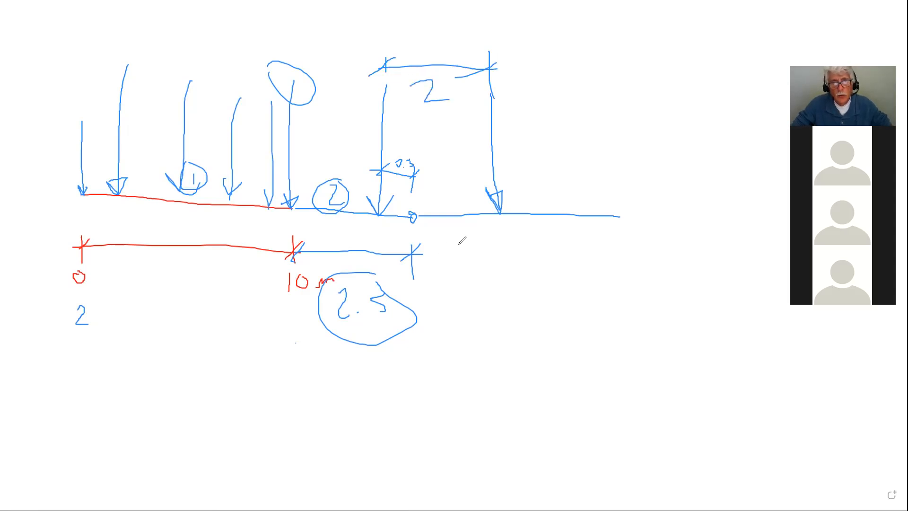
Add a lower dimension of 1.5 from the hinge to the new arrow.
left_click_drag(500, 228, 500, 253)
mouse_move(412, 254)
left_mouse_down()
mouse_move(514, 256)
mouse_move(501, 243)
left_mouse_up()
left_click_drag(427, 243, 402, 262)
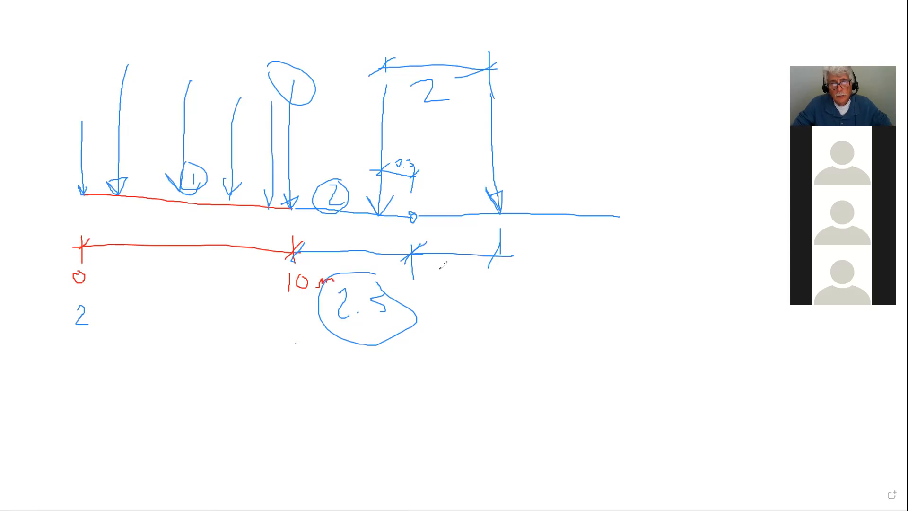
mouse_move(450, 270)
left_mouse_down()
mouse_move(450, 286)
mouse_move(478, 280)
mouse_move(464, 286)
left_mouse_up()
left_click(457, 280)
left_click_drag(462, 272, 475, 271)
Draw a load arrow at the right end and a long 3.5 dimension below.
mouse_move(621, 57)
left_mouse_down()
mouse_move(626, 208)
mouse_move(614, 191)
mouse_move(635, 211)
mouse_move(628, 217)
left_mouse_up()
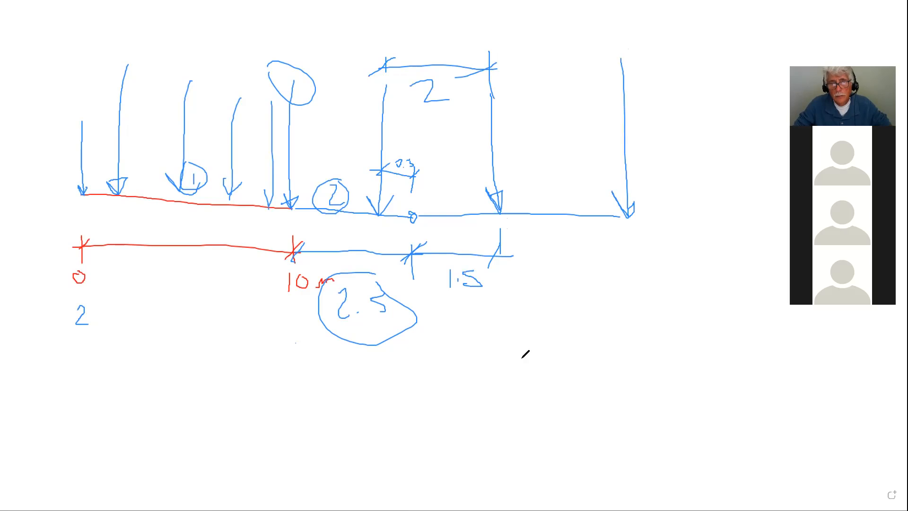
left_click_drag(417, 333, 417, 361)
left_click_drag(634, 285, 646, 348)
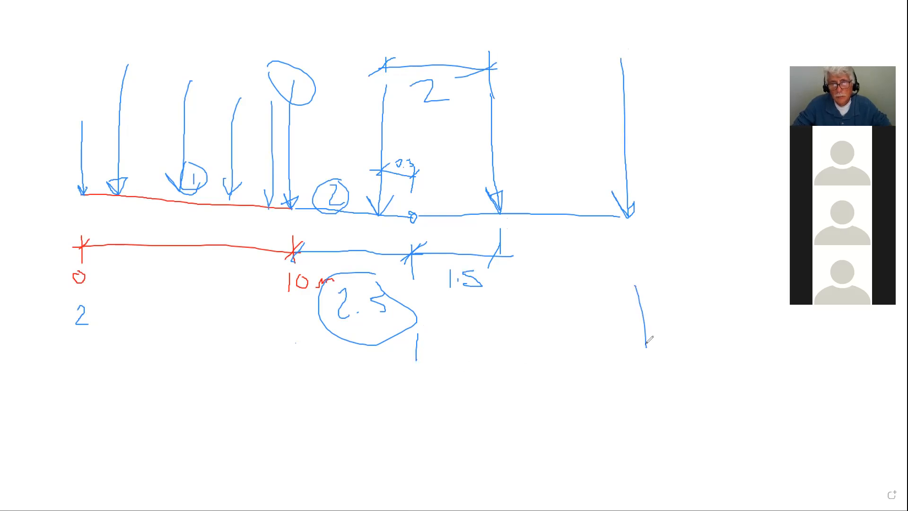
mouse_move(397, 346)
left_mouse_down()
mouse_move(669, 330)
mouse_move(644, 345)
left_mouse_up()
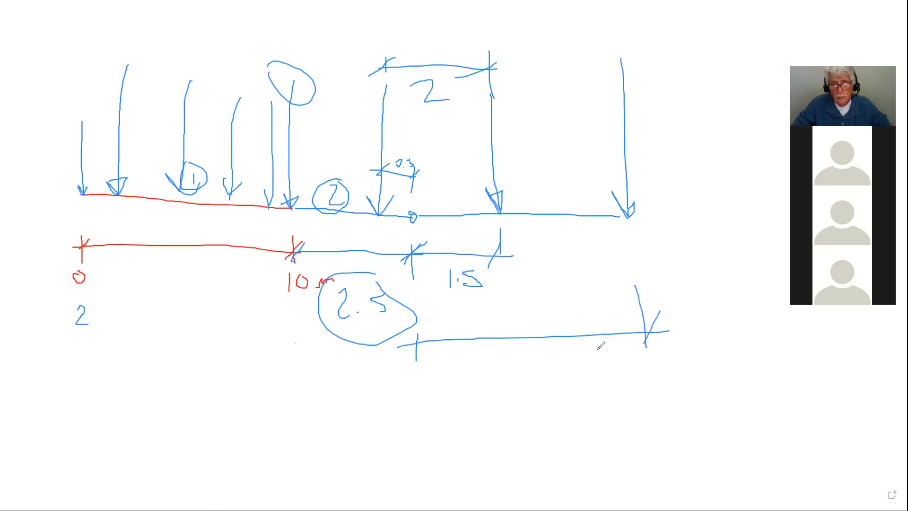
left_click_drag(429, 332, 409, 352)
mouse_move(495, 314)
left_mouse_down()
mouse_move(508, 325)
mouse_move(495, 336)
left_mouse_up()
mouse_move(530, 311)
left_mouse_down()
mouse_move(526, 337)
mouse_move(560, 310)
left_mouse_up()
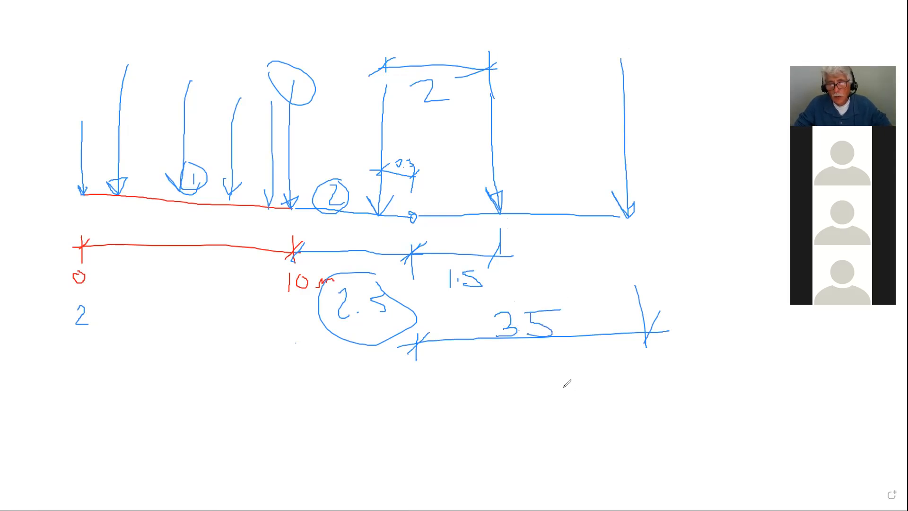
Circle the 1.5 and 3.5 dimensions and draw a transfer arrow between the right loads.
mouse_move(467, 250)
left_mouse_down()
mouse_move(454, 255)
mouse_move(480, 286)
mouse_move(474, 246)
left_mouse_up()
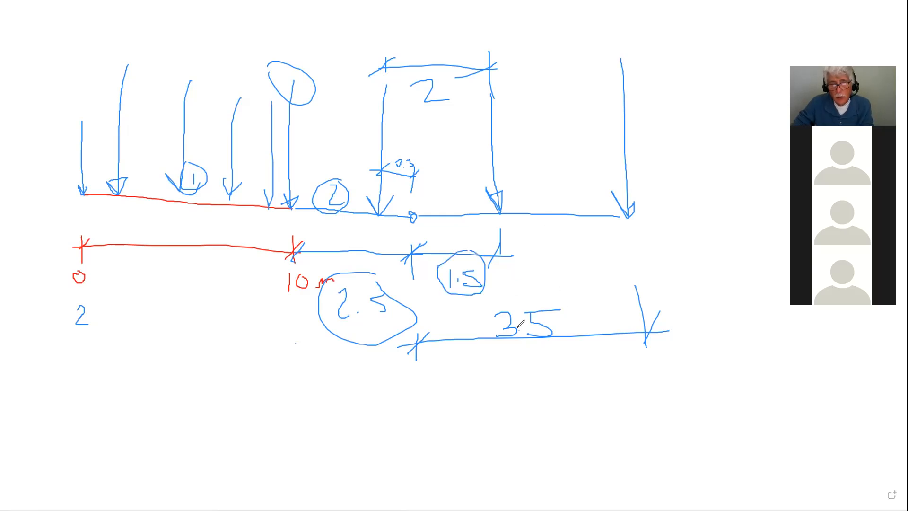
mouse_move(548, 286)
left_mouse_down()
mouse_move(520, 348)
mouse_move(576, 299)
left_mouse_up()
mouse_move(492, 151)
left_mouse_down()
mouse_move(636, 156)
mouse_move(626, 155)
left_mouse_up()
Add the 3 spacing label, circle the support and 3.5, and draw a second hinge and arrow.
left_click_drag(637, 232, 637, 279)
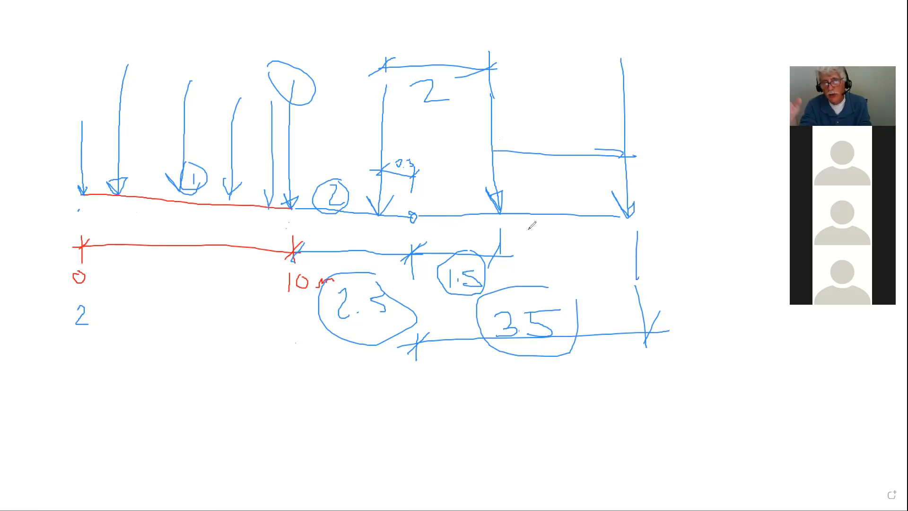
mouse_move(544, 191)
left_mouse_down()
mouse_move(557, 195)
mouse_move(547, 204)
left_mouse_up()
mouse_move(487, 208)
left_mouse_down()
mouse_move(494, 226)
mouse_move(518, 208)
left_mouse_up()
mouse_move(564, 284)
left_mouse_down()
mouse_move(495, 279)
mouse_move(568, 338)
left_mouse_up()
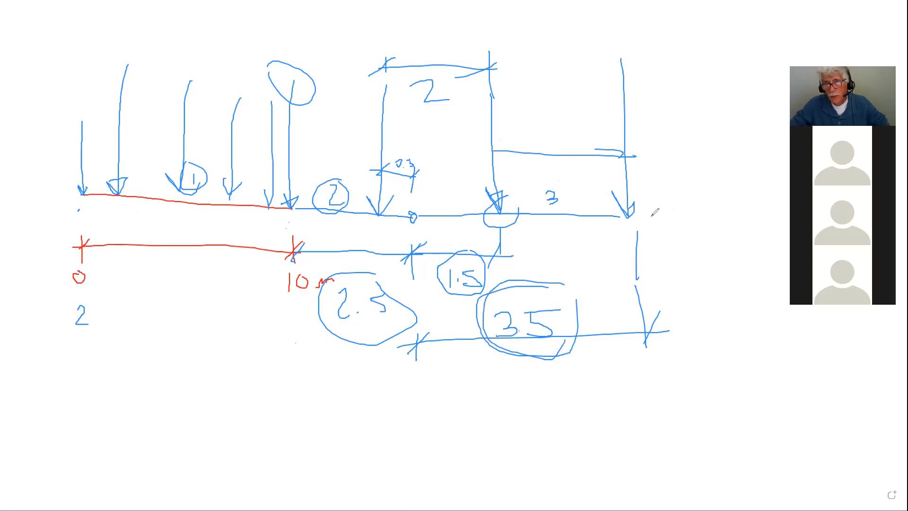
left_click_drag(674, 209, 773, 210)
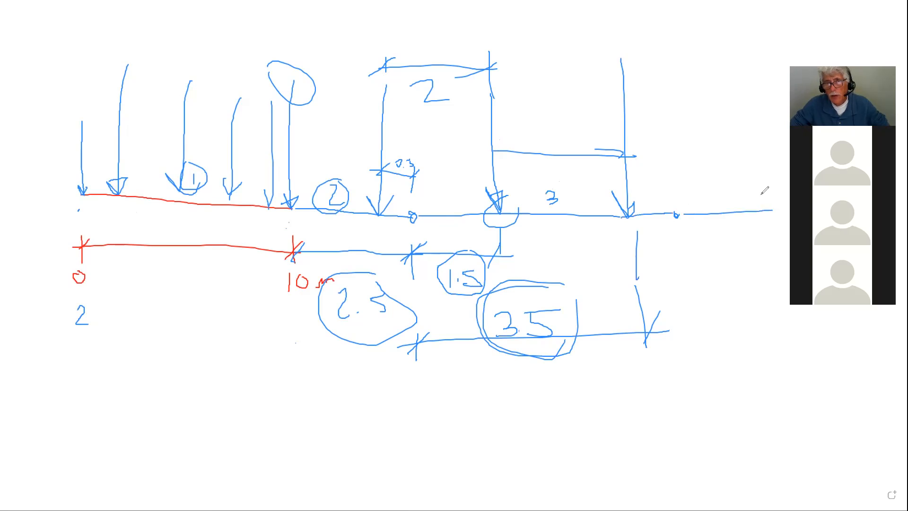
left_click_drag(697, 105, 703, 213)
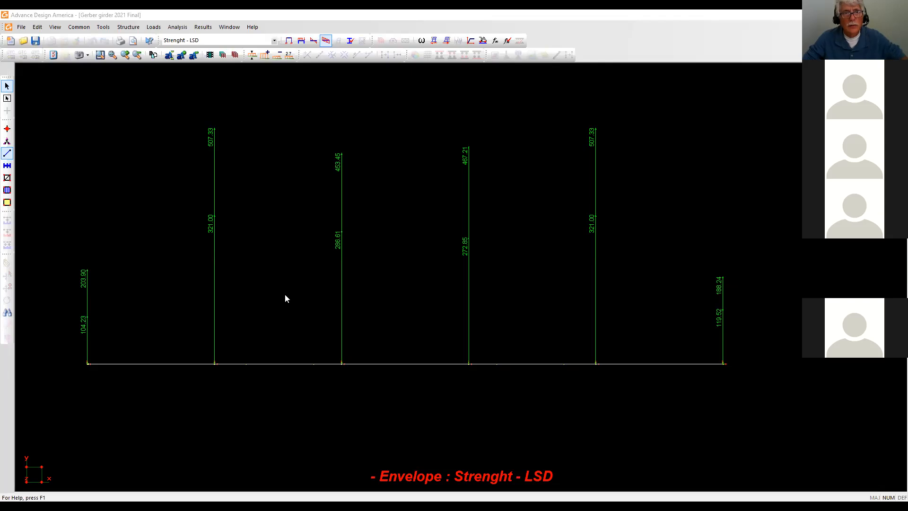
Display the SID load case on the girder, showing -18.00 loads and -9.00 ends.
left_click(300, 41)
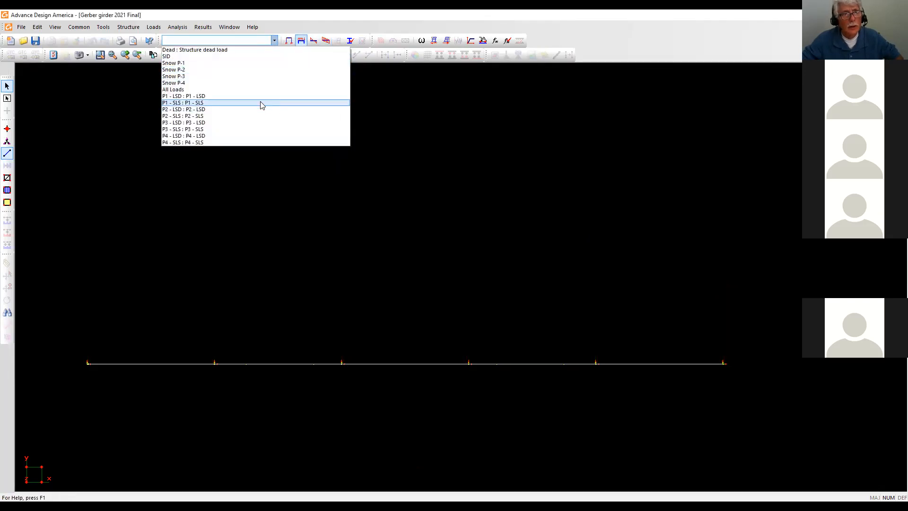
left_click(173, 57)
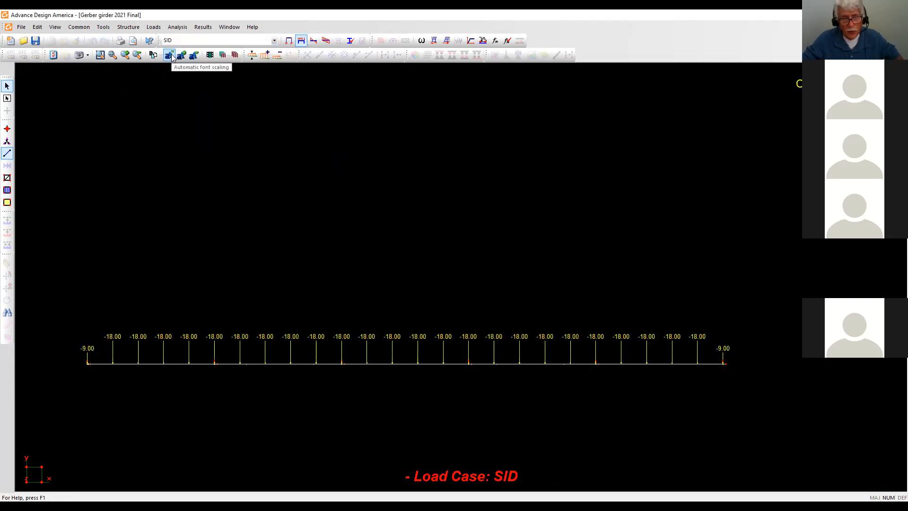
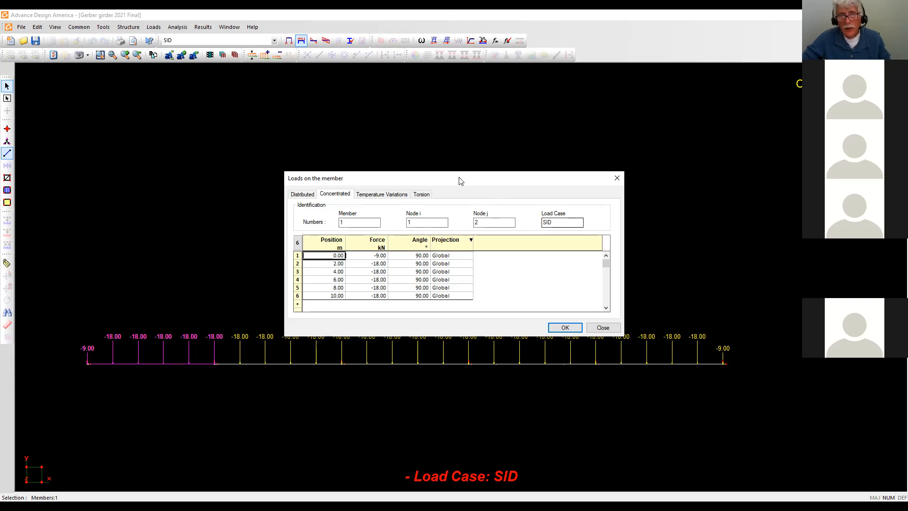
Copy the Position and Force values of member 1's six SID point loads, then close its loads window.
left_click_drag(458, 177, 455, 108)
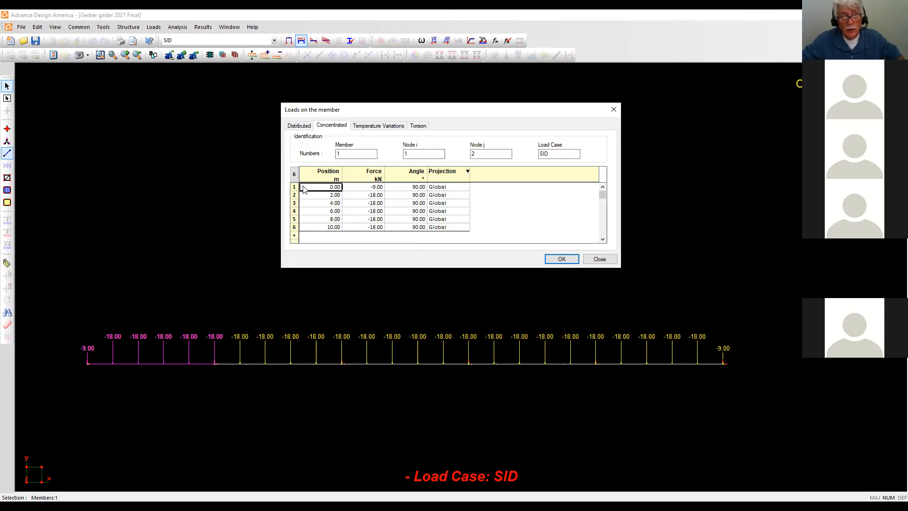
left_click(356, 188)
left_click_drag(356, 191, 373, 231)
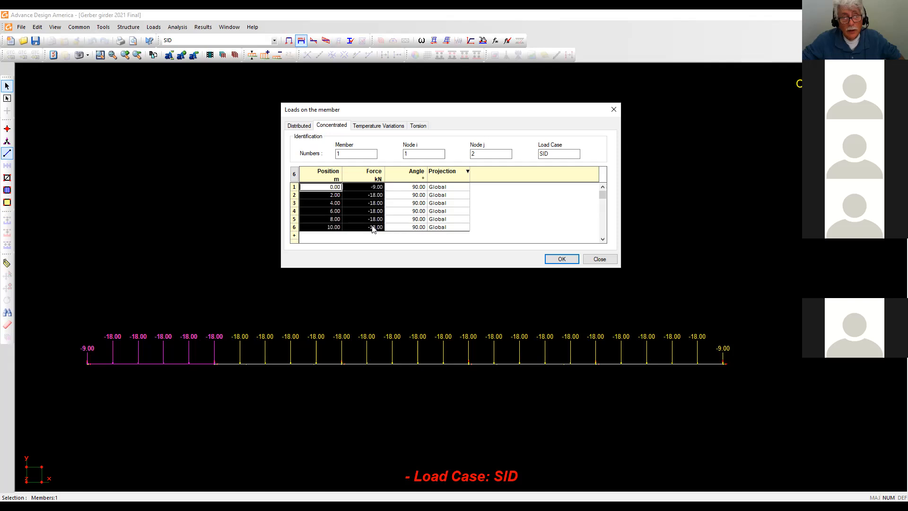
right_click(333, 189)
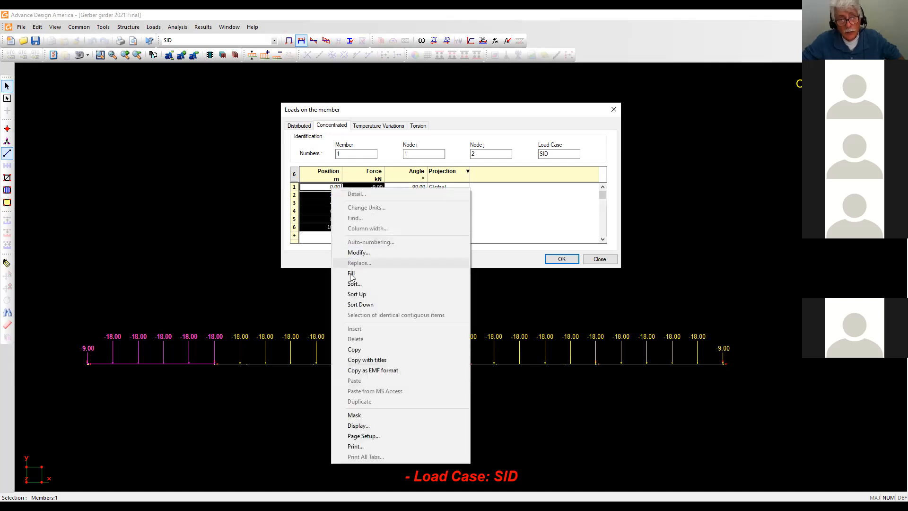
left_click(355, 349)
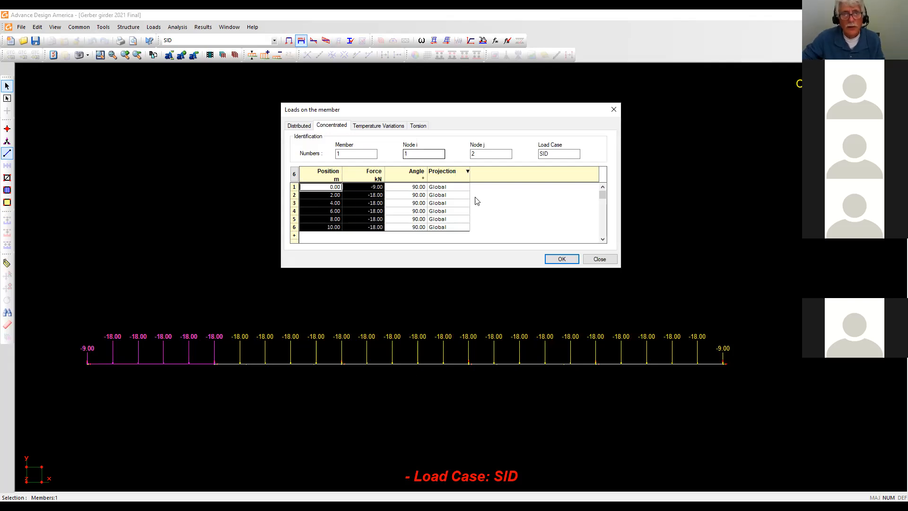
left_click(561, 258)
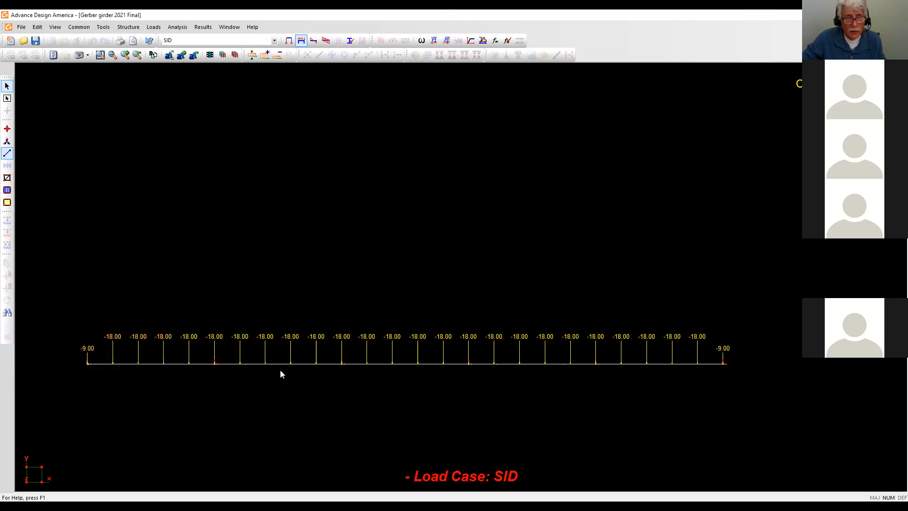
double_click(284, 363)
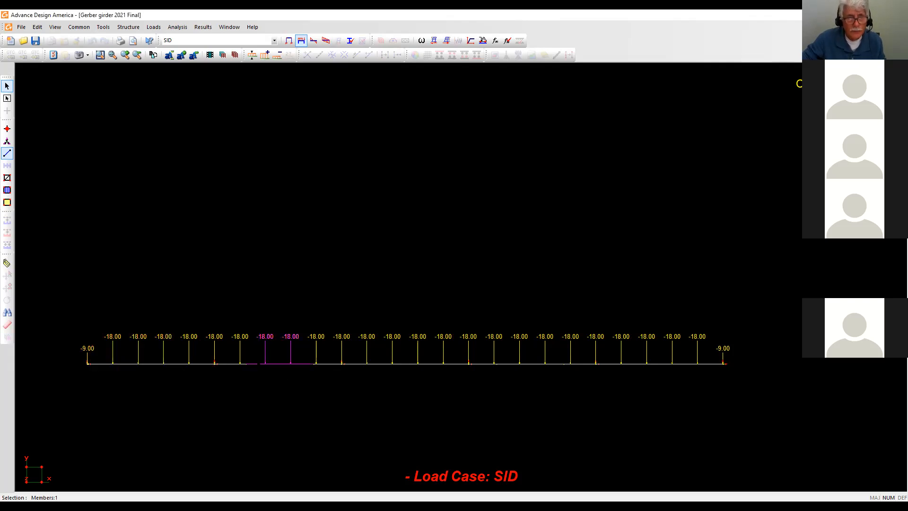
left_click(333, 195)
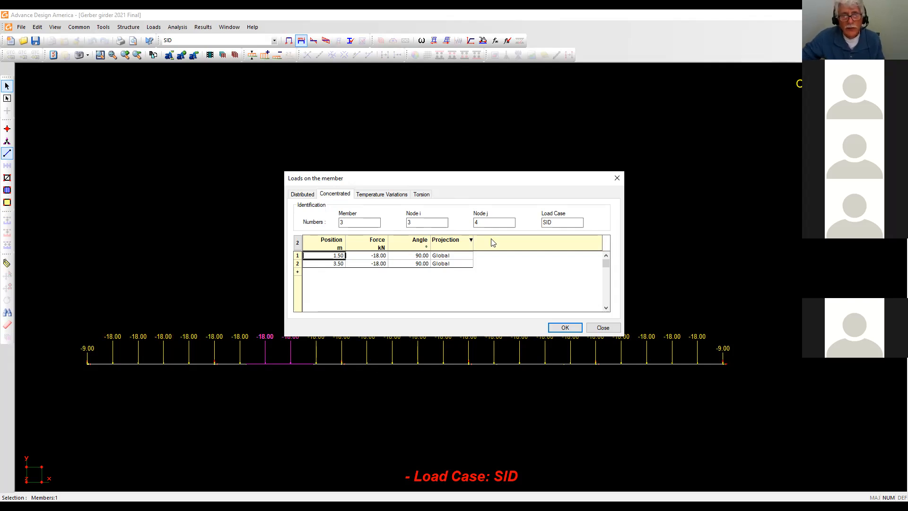
left_click(567, 327)
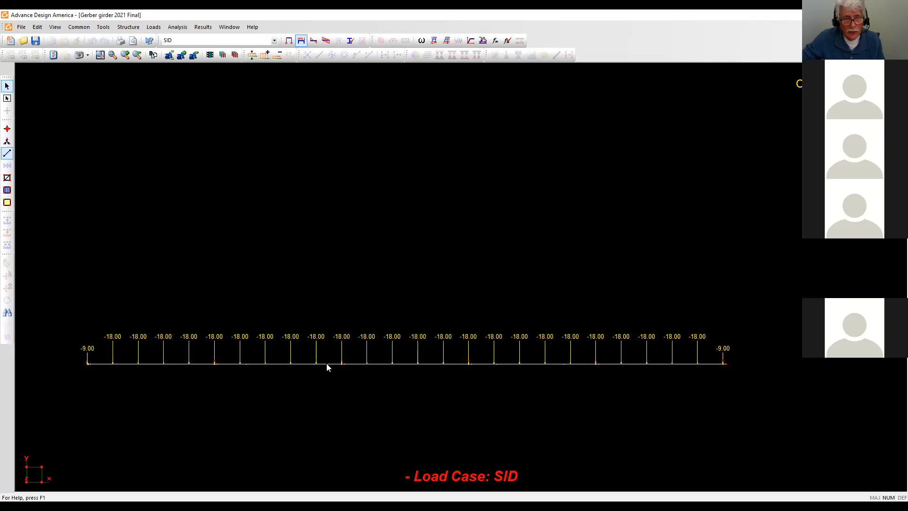
double_click(326, 364)
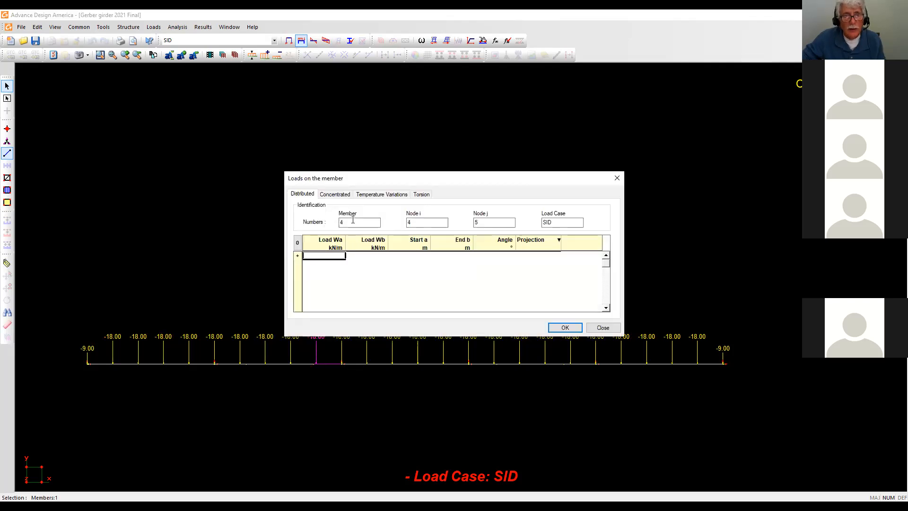
left_click(331, 194)
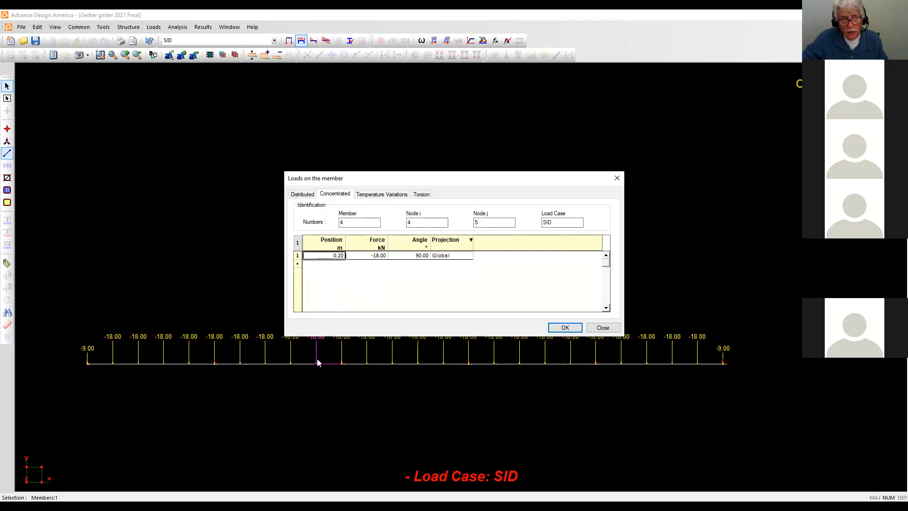
left_click(566, 327)
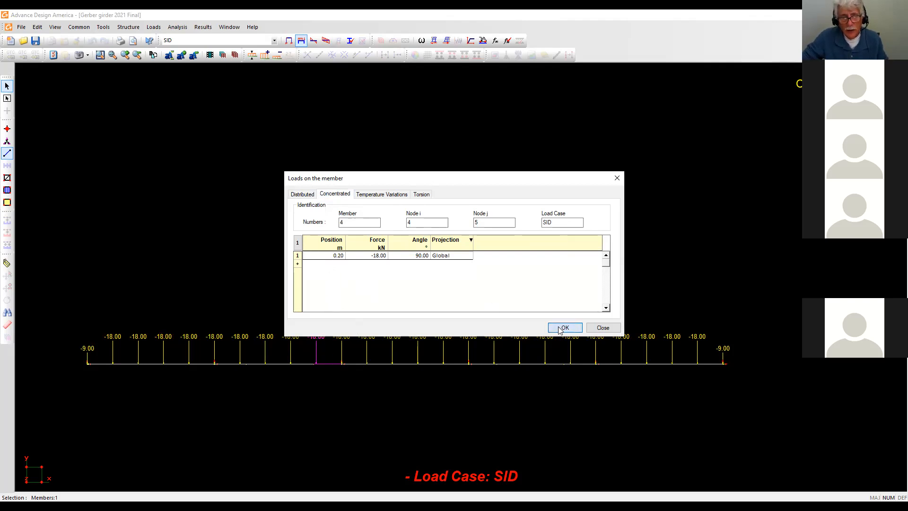
double_click(383, 364)
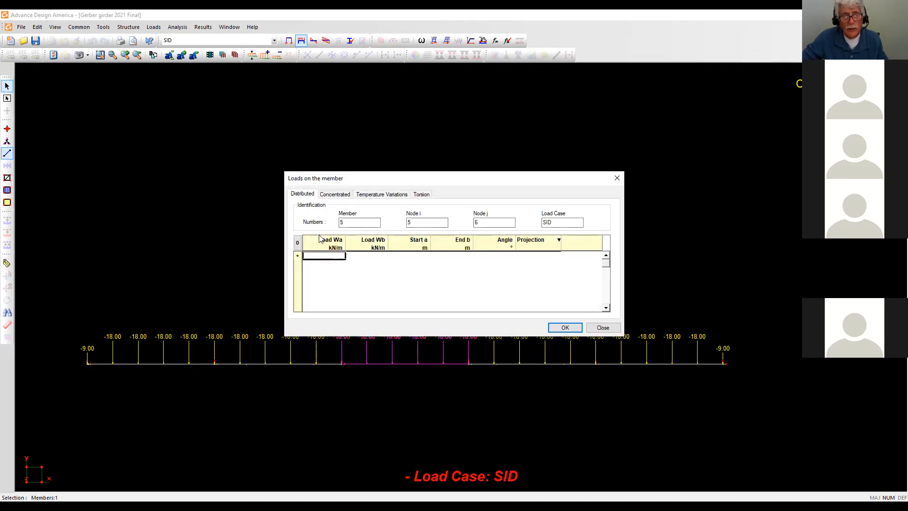
left_click(335, 194)
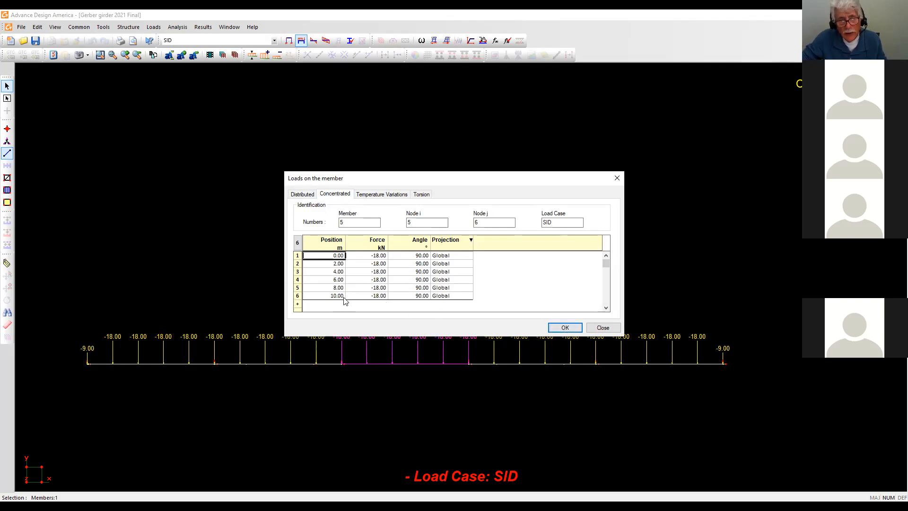
left_click(563, 327)
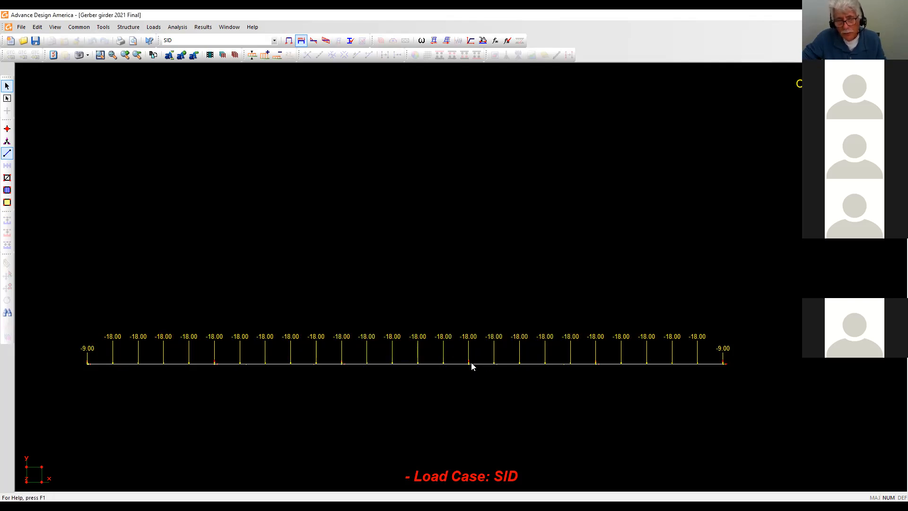
double_click(489, 363)
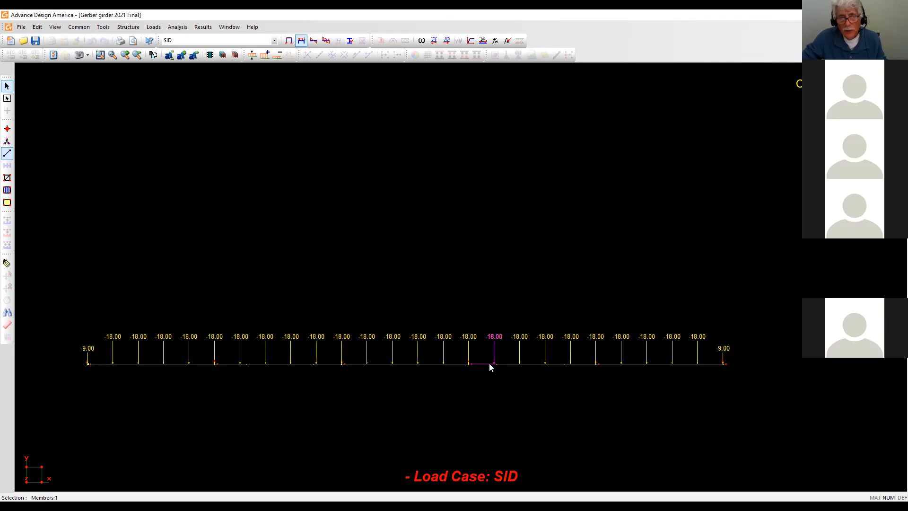
left_click(327, 195)
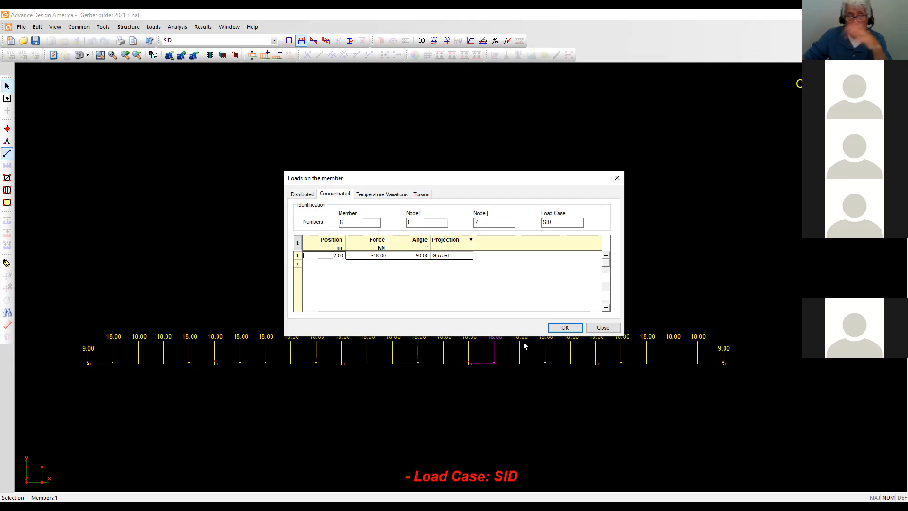
left_click(565, 328)
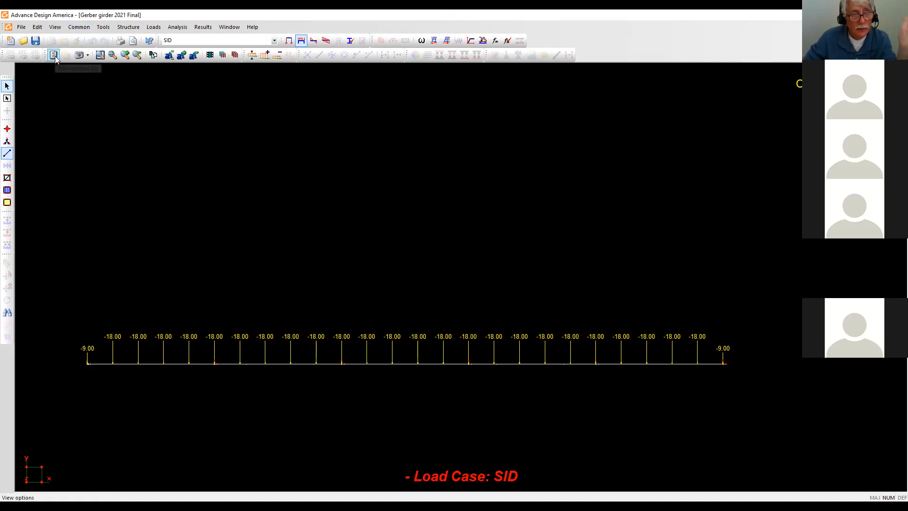
Start a new model and add five rows in the Nodes spreadsheet.
left_click(11, 42)
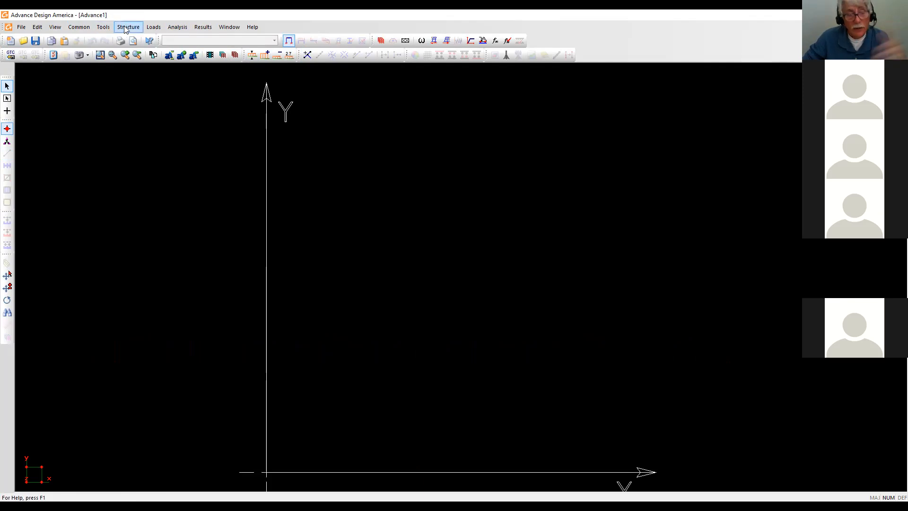
scroll(299, 188, "down", 1)
middle_click_drag(364, 211, 293, 182)
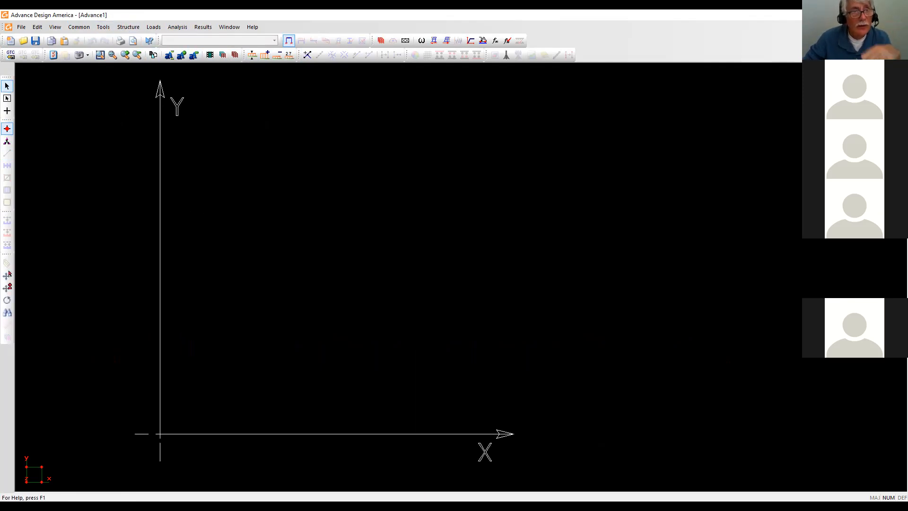
left_click(133, 30)
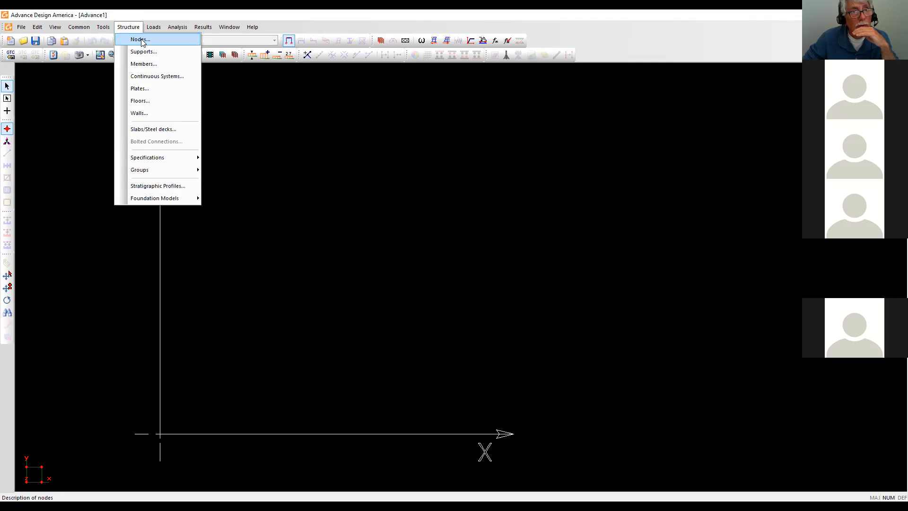
left_click(142, 39)
left_click(241, 191)
left_click(242, 200)
left_click(242, 207)
left_click(242, 215)
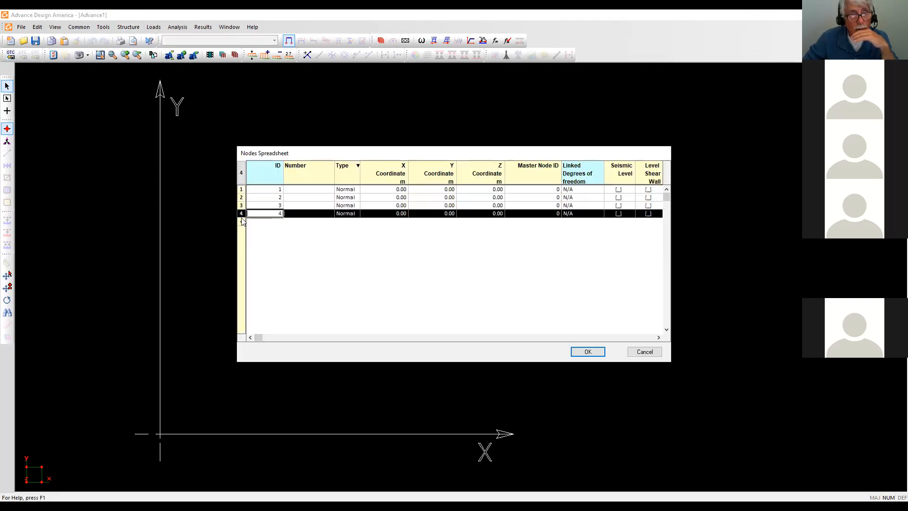
left_click(241, 222)
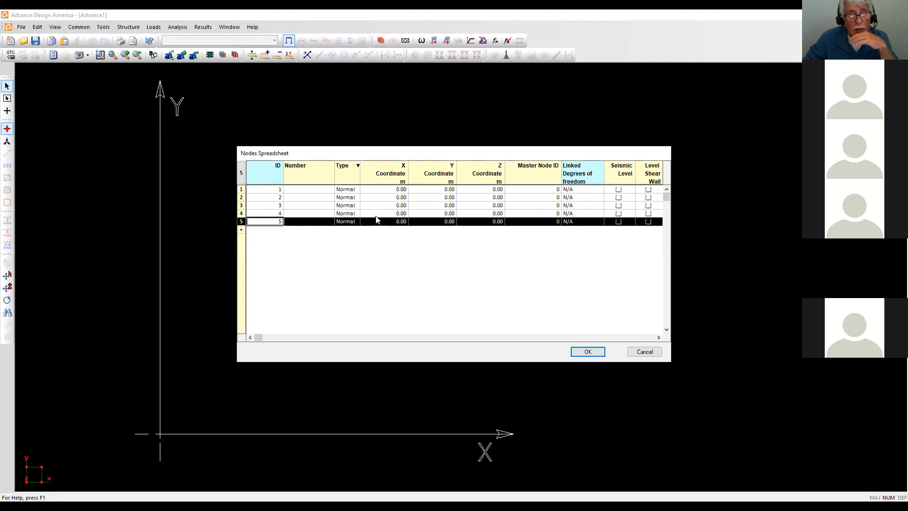
Set node 2 at X = 5 m, correcting its Y coordinate back to 0.
left_click(401, 197)
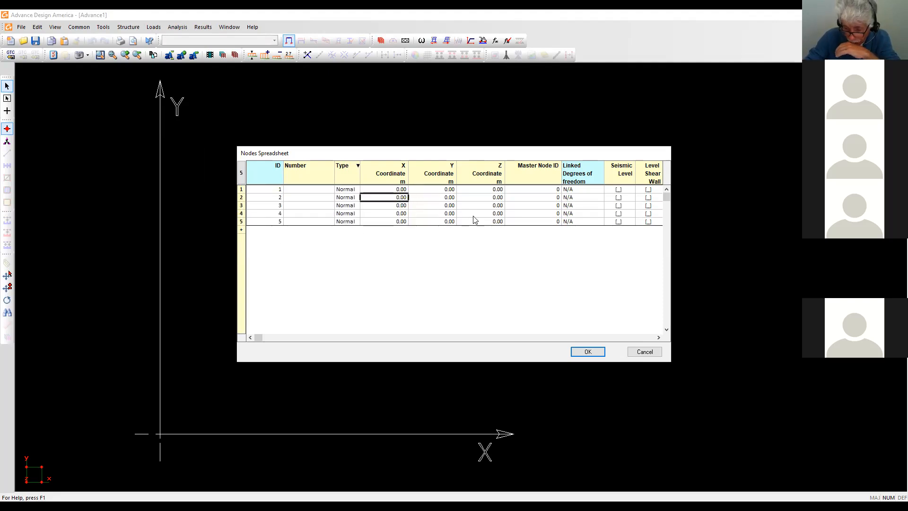
type("5")
key("Tab")
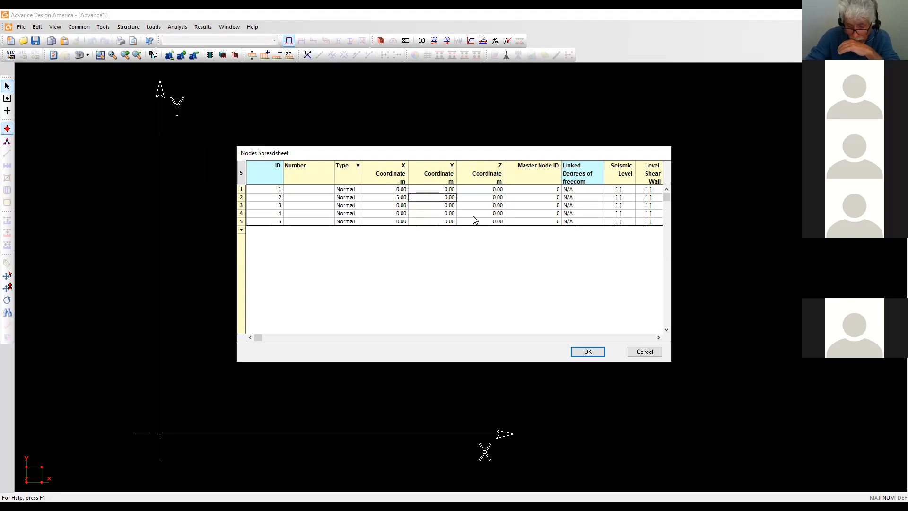
type("12")
key("Tab")
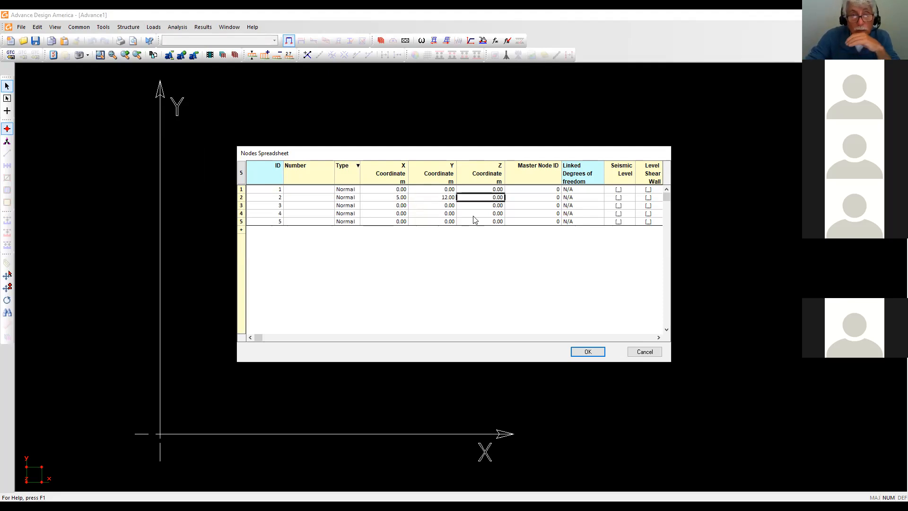
left_click(450, 198)
type("0")
key("Tab")
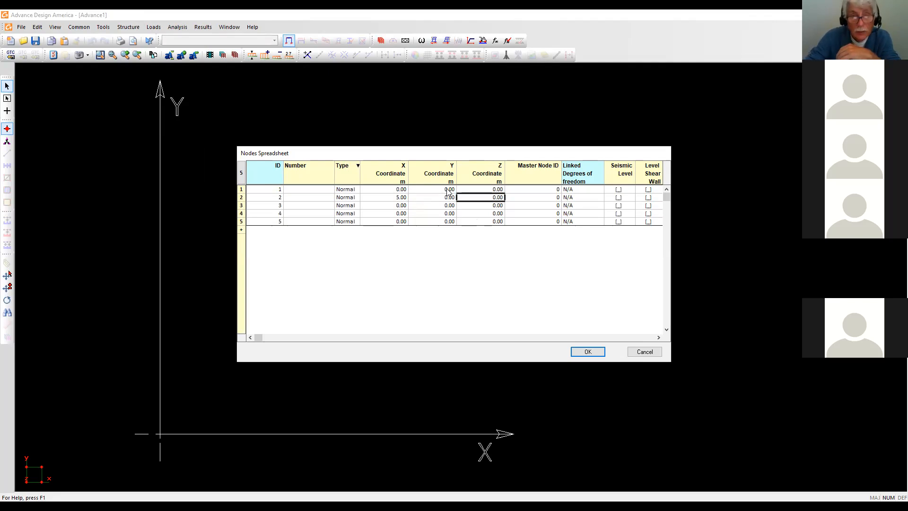
Set nodes 3, 4 and 5 at X = 12, 18 and 22 m and create the nodes.
left_click(399, 207)
type("12")
key("Tab")
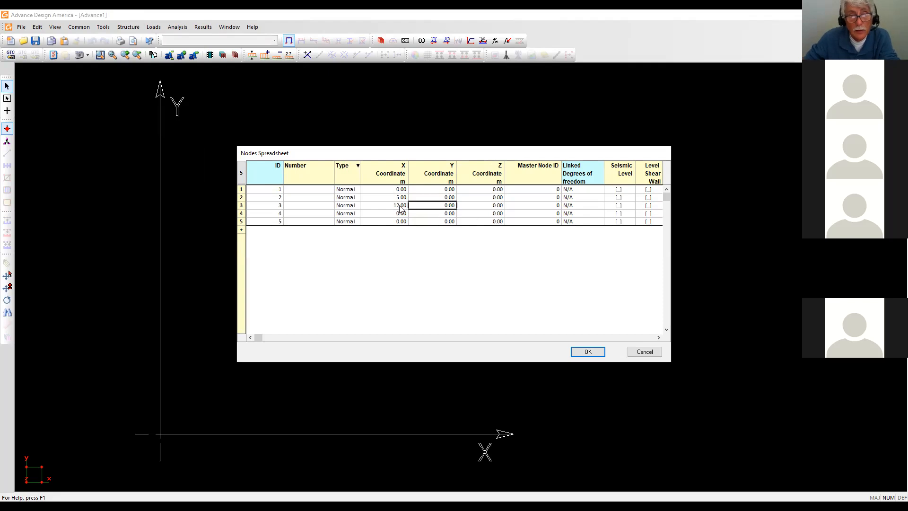
left_click(404, 214)
type("18")
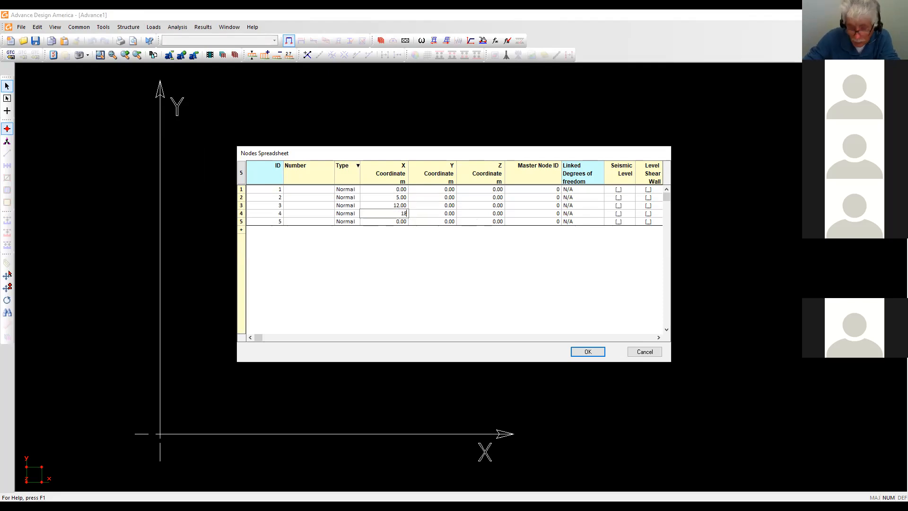
key("Tab")
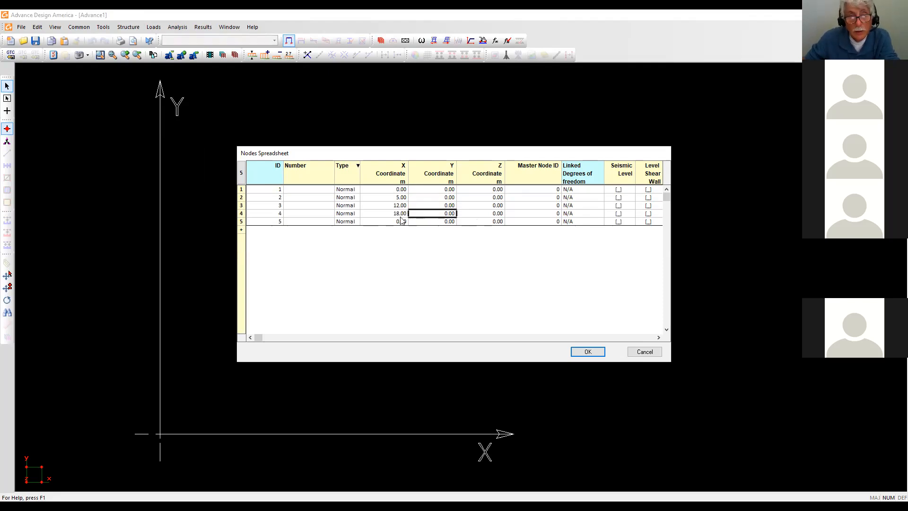
left_click(401, 222)
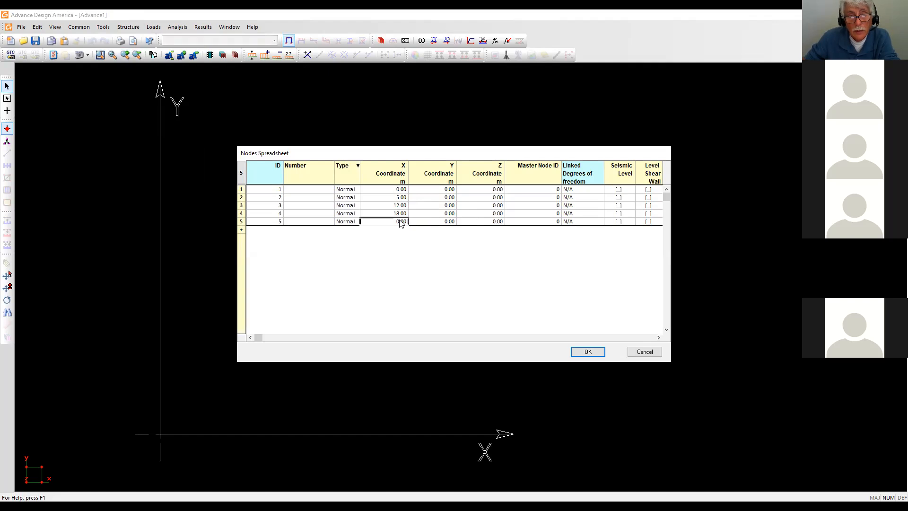
type("22")
key("Tab")
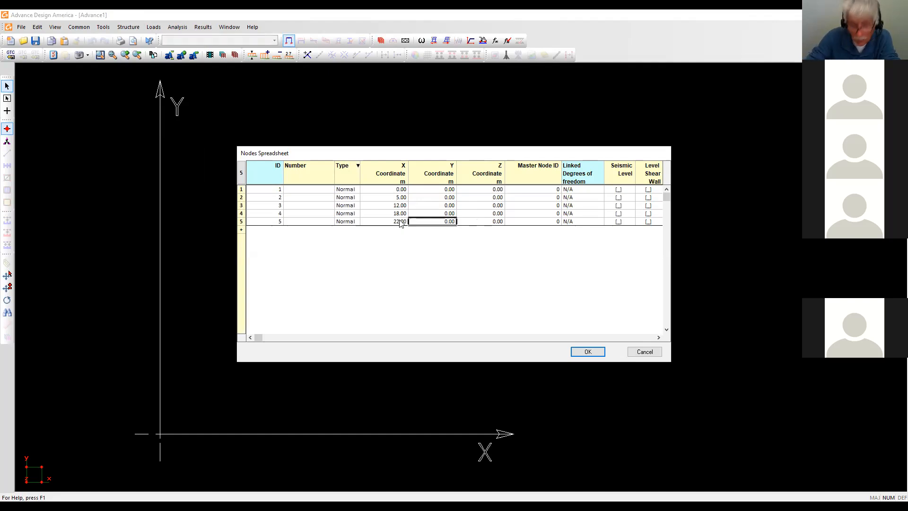
left_click(588, 352)
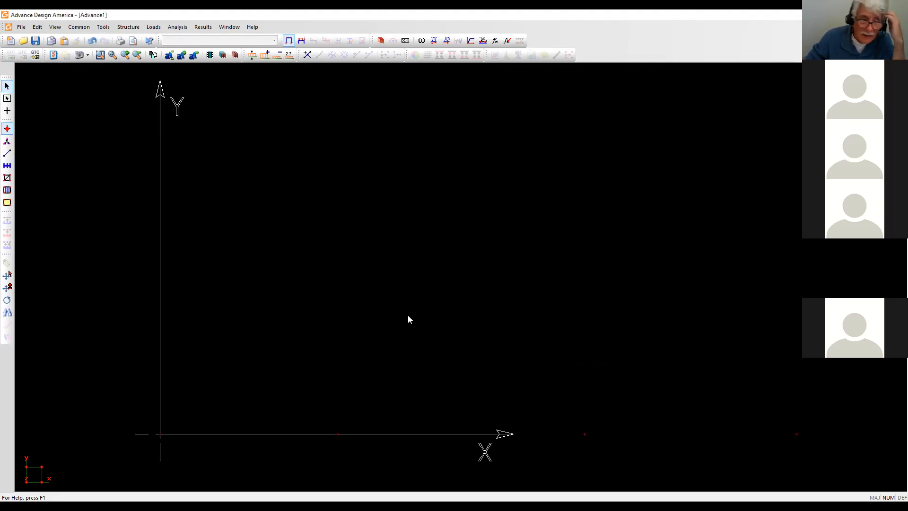
Hide the global axis system in the Graphic display options.
left_click(54, 55)
left_click(415, 169)
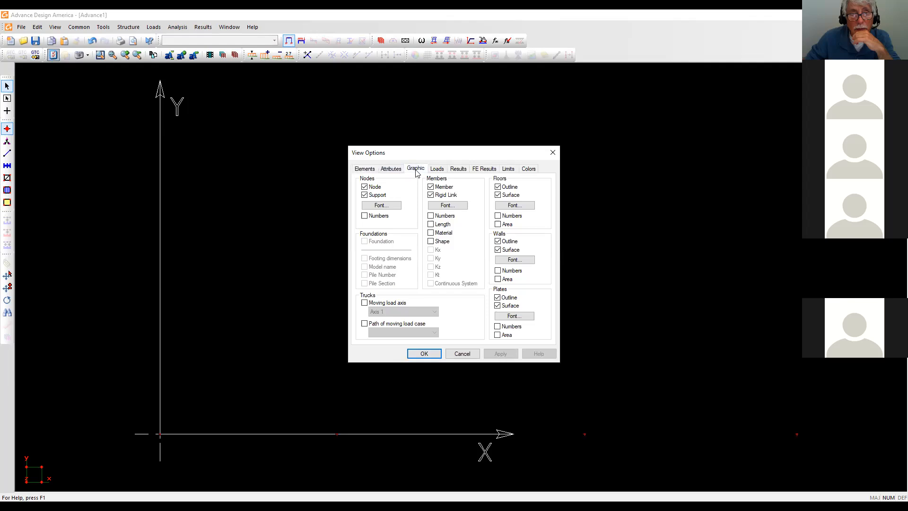
left_click(364, 196)
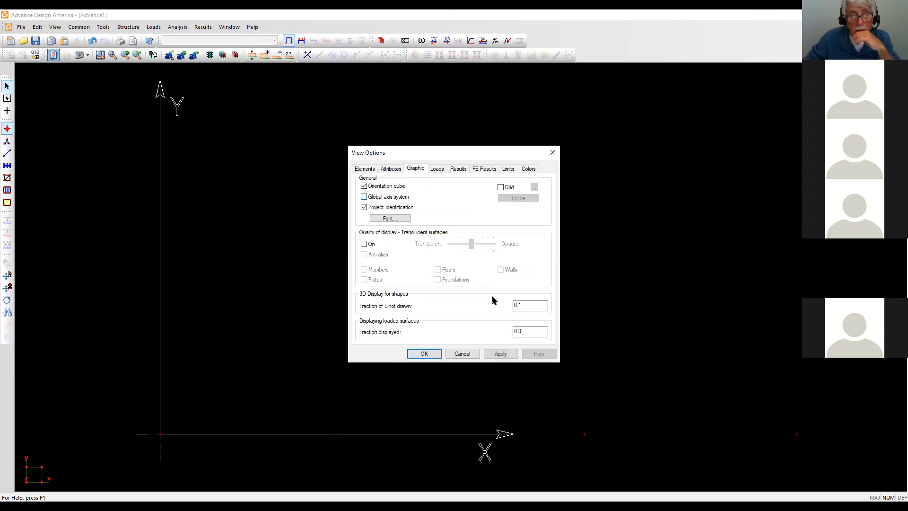
left_click(501, 353)
left_click(424, 353)
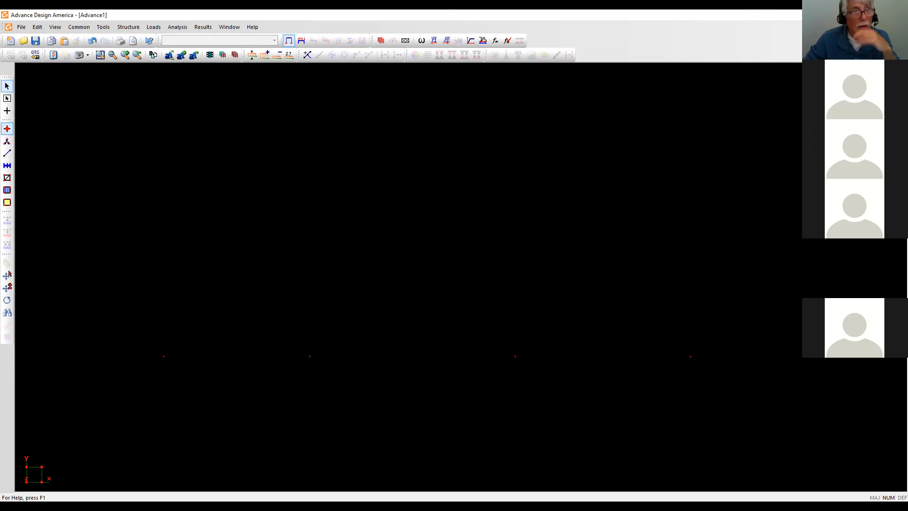
Draw the 5 m first member and the second member between nodes 1, 2 and 3.
left_click(7, 153)
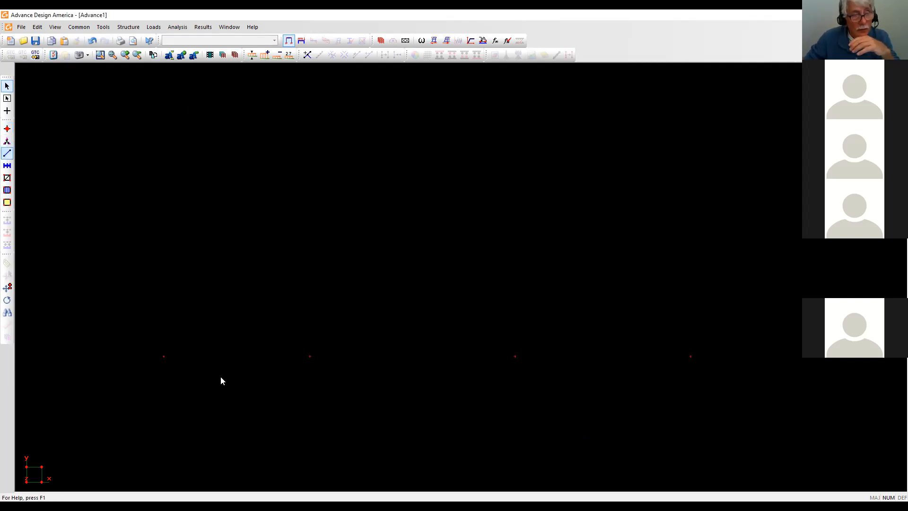
left_click(7, 110)
left_click(163, 356)
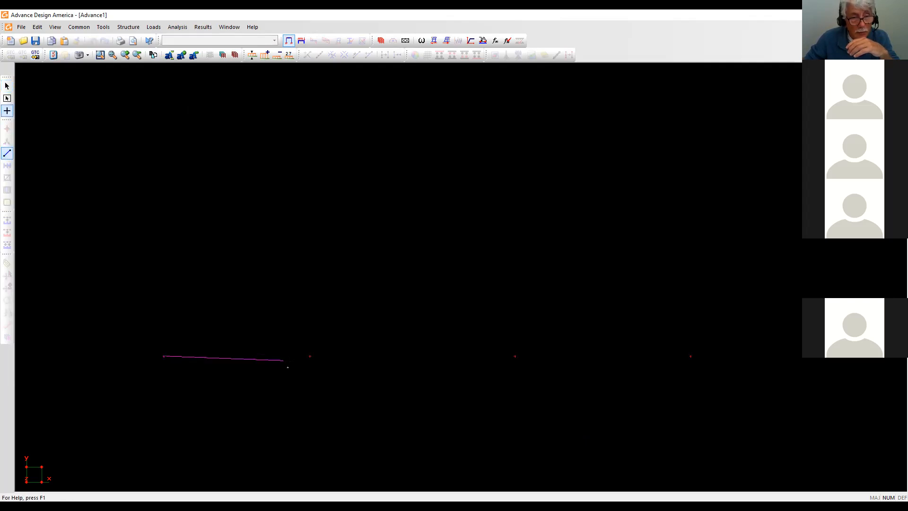
left_click(308, 357)
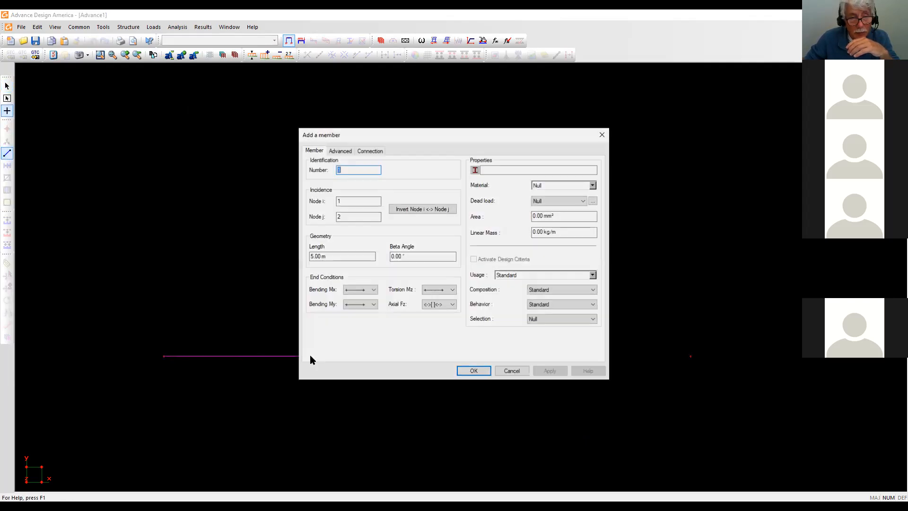
left_click(480, 372)
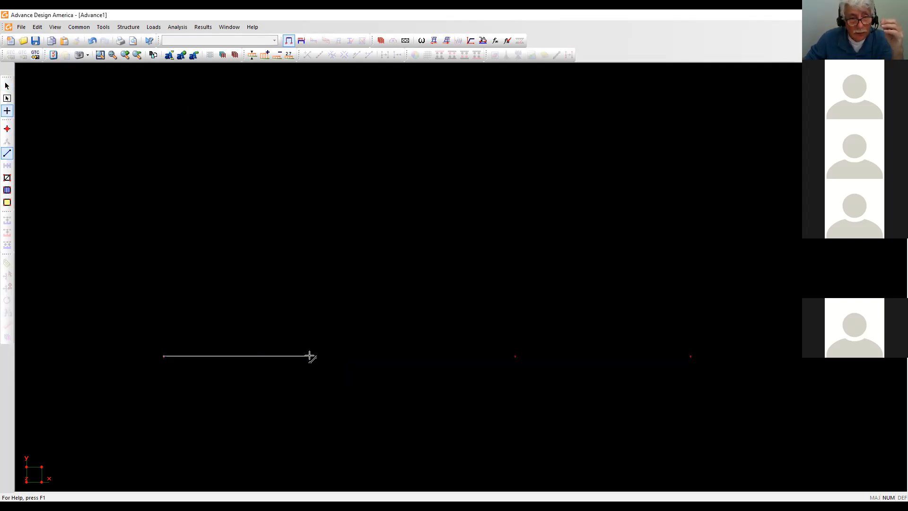
left_click(515, 356)
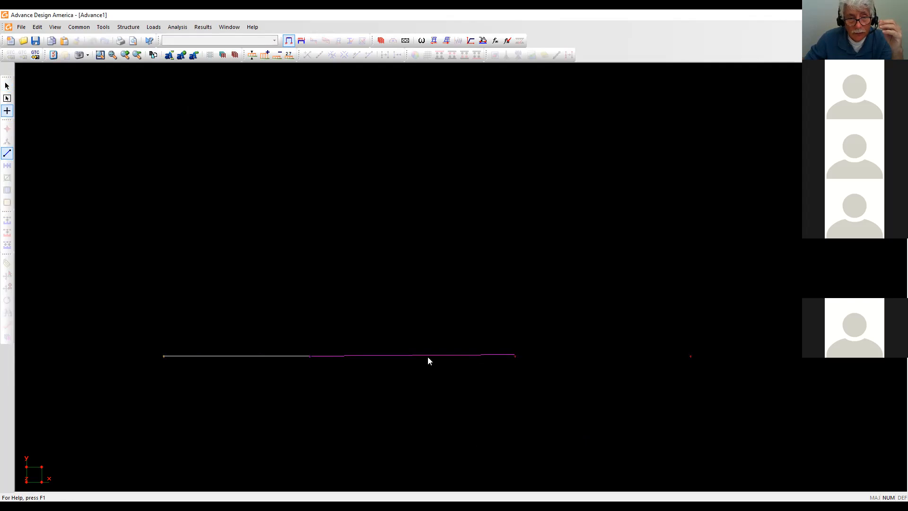
left_click(468, 371)
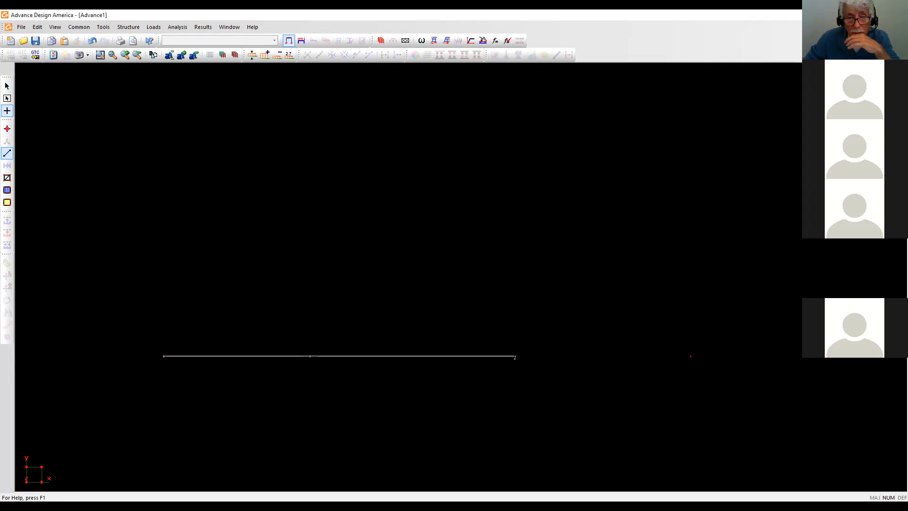
Draw the 6 m third member from node 3 to the rightmost node.
left_click(515, 356)
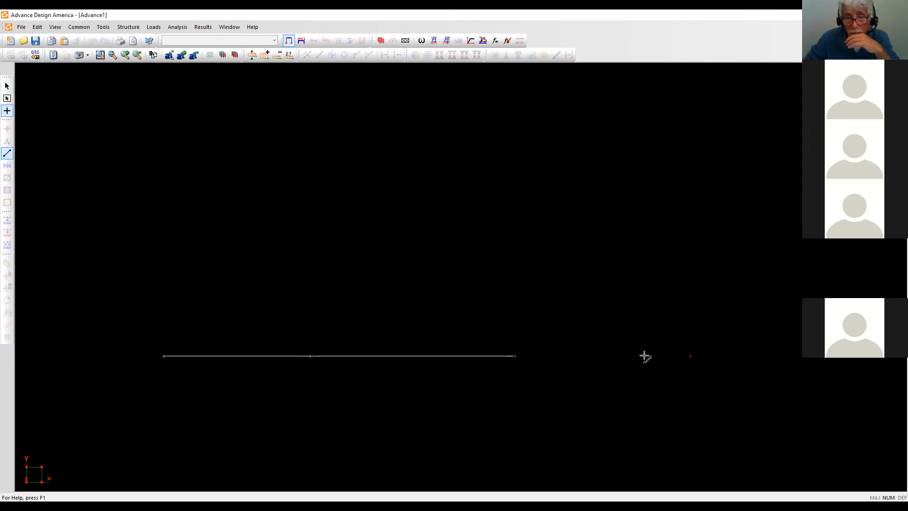
left_click(690, 356)
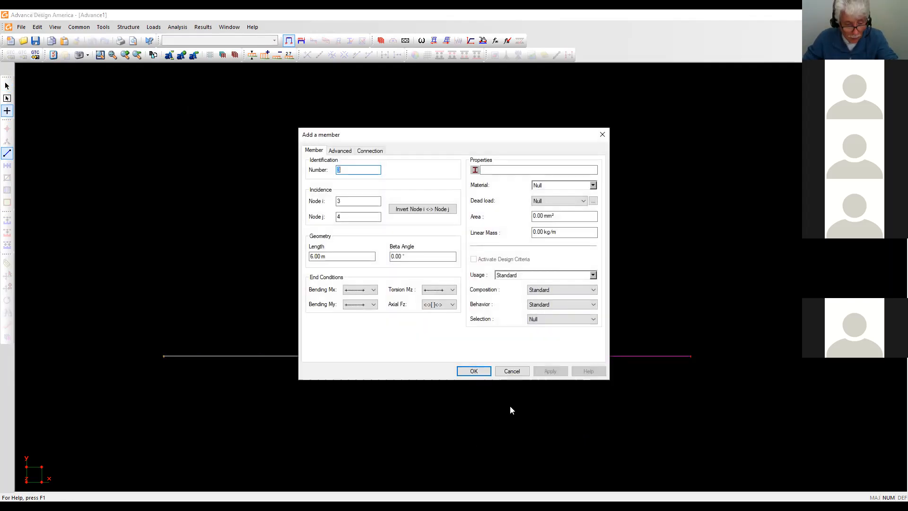
left_click(512, 371)
left_click(515, 356)
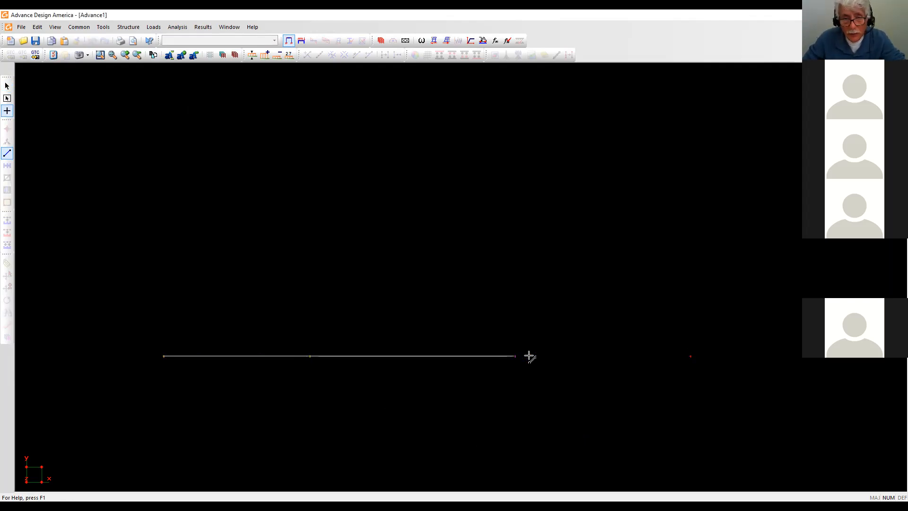
left_click(690, 356)
left_click(485, 373)
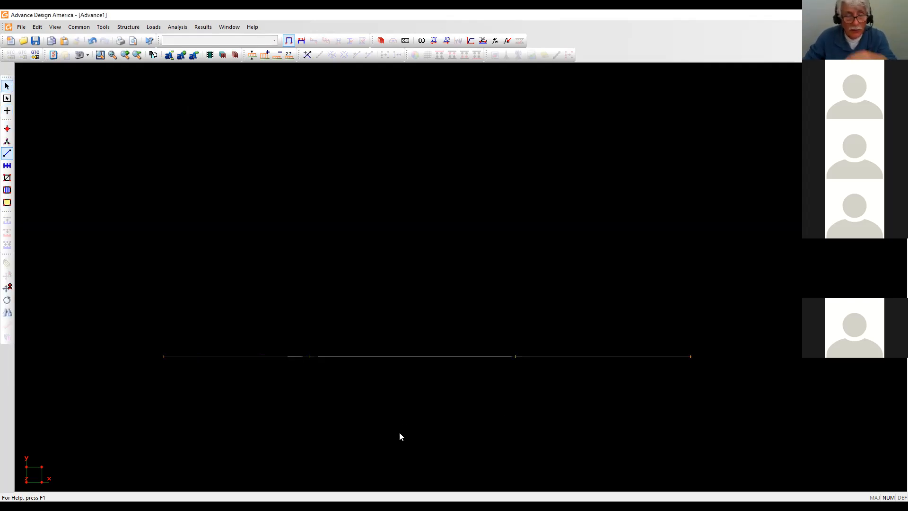
Select the first member and add SID and Snow P-1 load cases in Loads Definition.
left_click(212, 356)
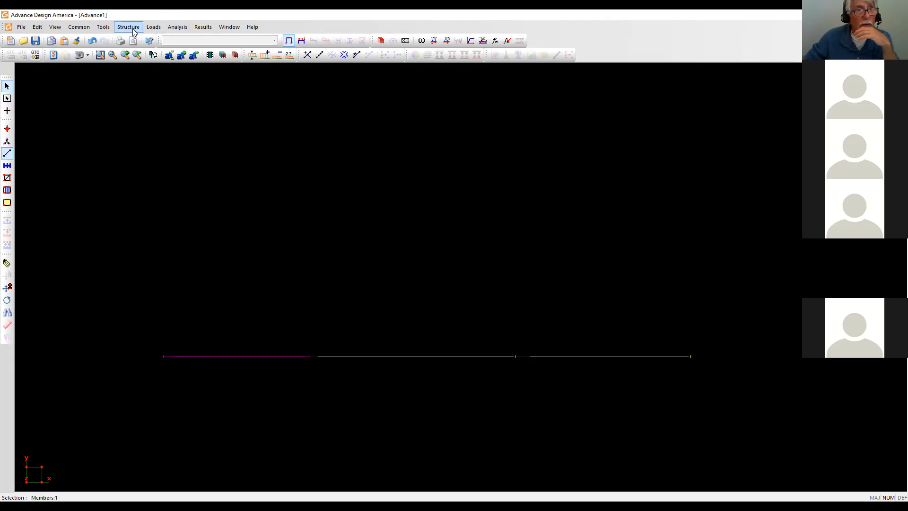
left_click(155, 27)
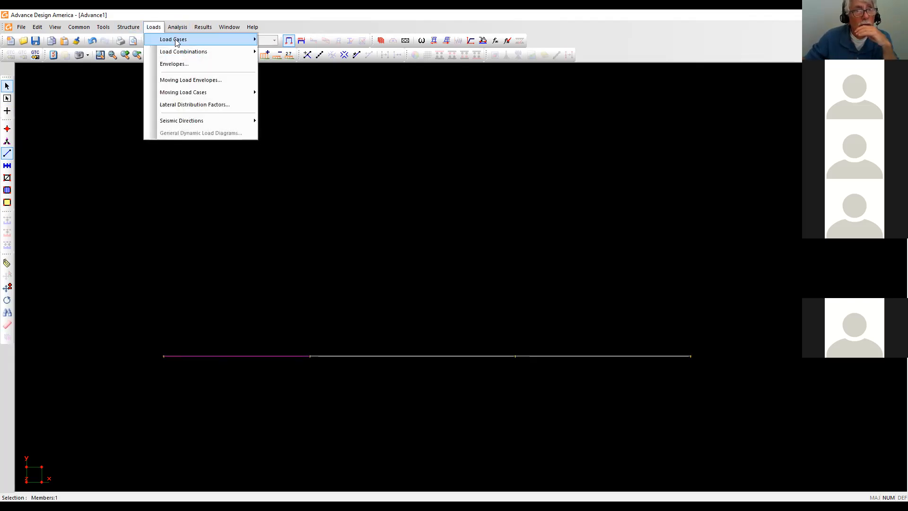
mouse_move(176, 43)
left_click(290, 40)
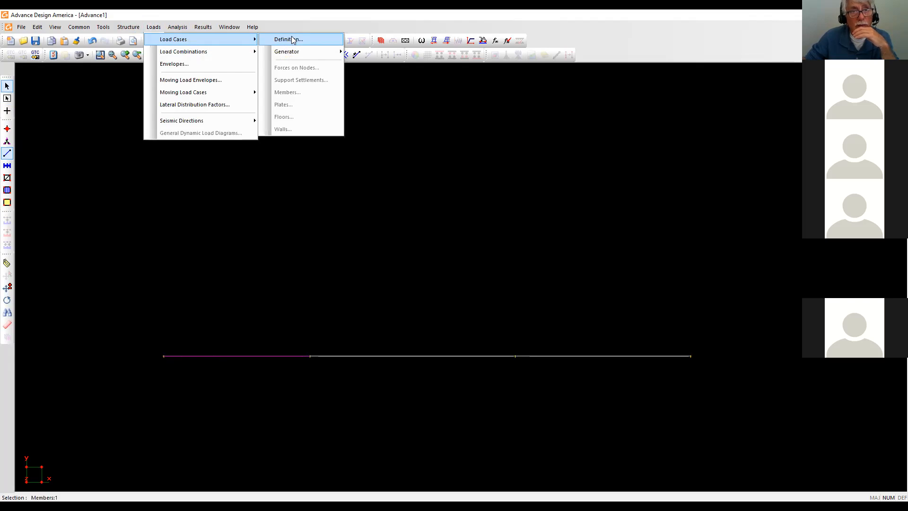
left_click(326, 214)
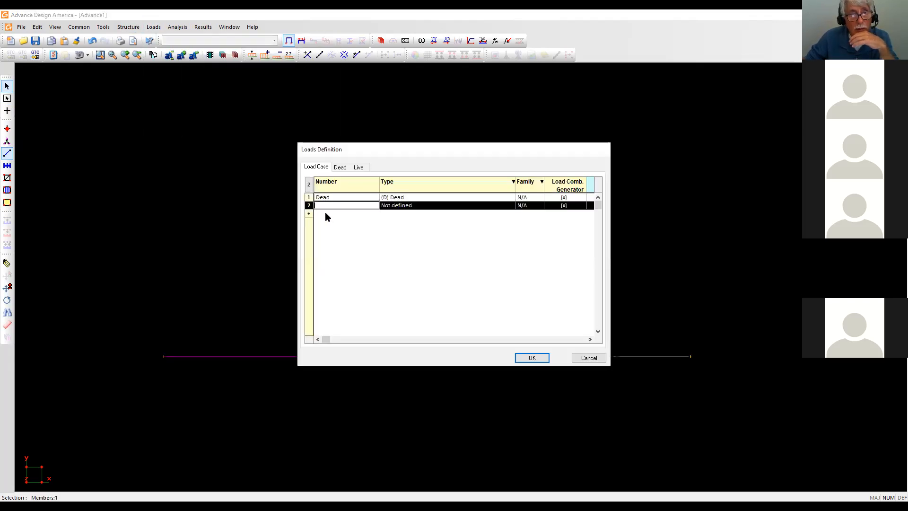
type("Sl")
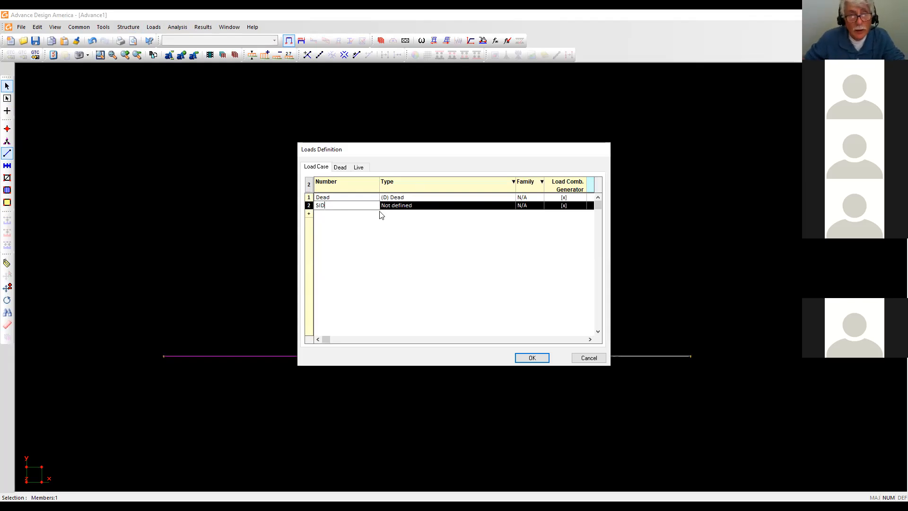
left_click(309, 213)
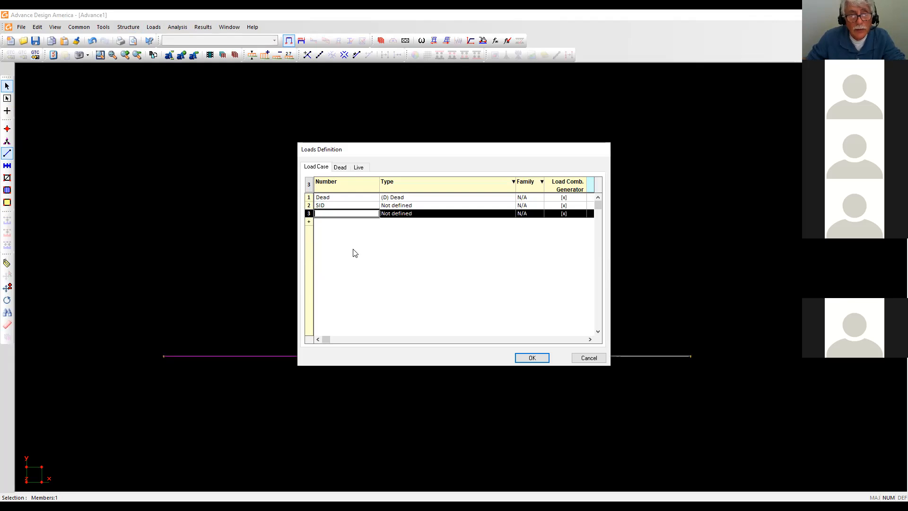
left_click(325, 215)
type("Snow P-1")
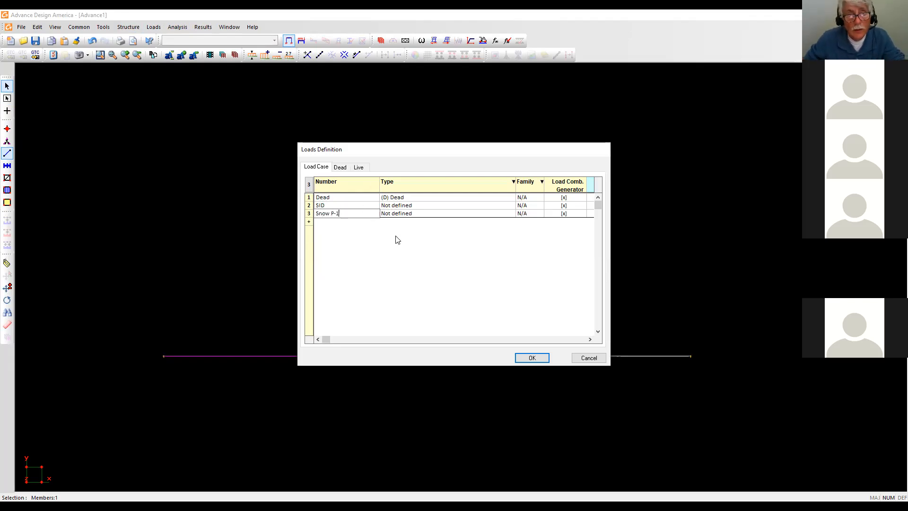
key("Tab")
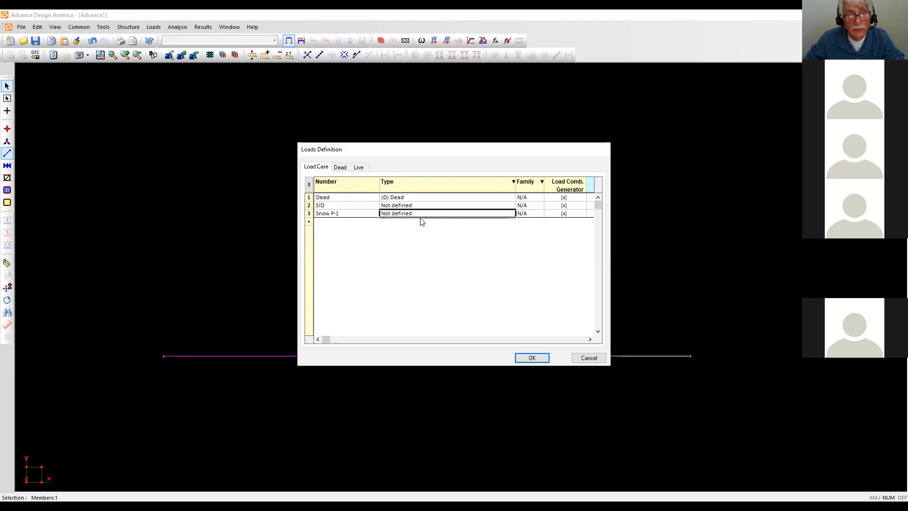
Set the SID load case type to (D) Dead under NBC 2005 / 2010 / 2015.
left_click(409, 208)
left_click(410, 208)
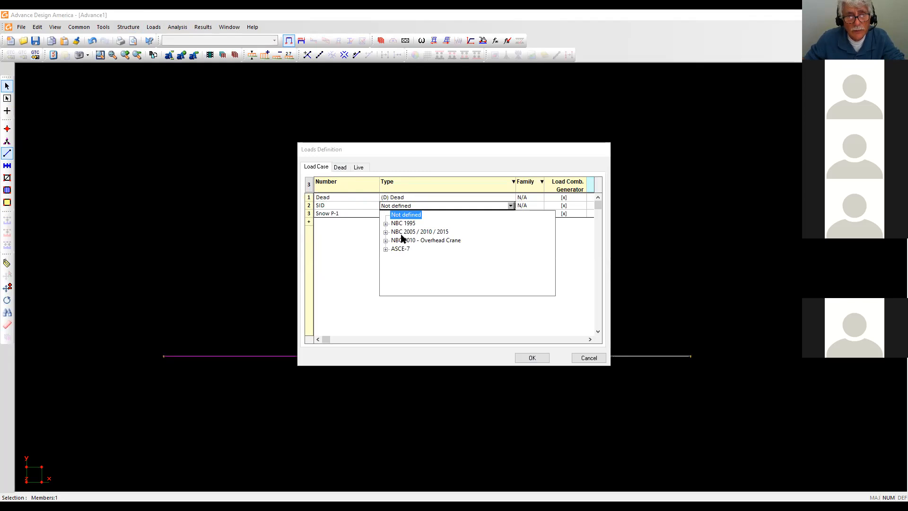
double_click(416, 232)
left_click(406, 209)
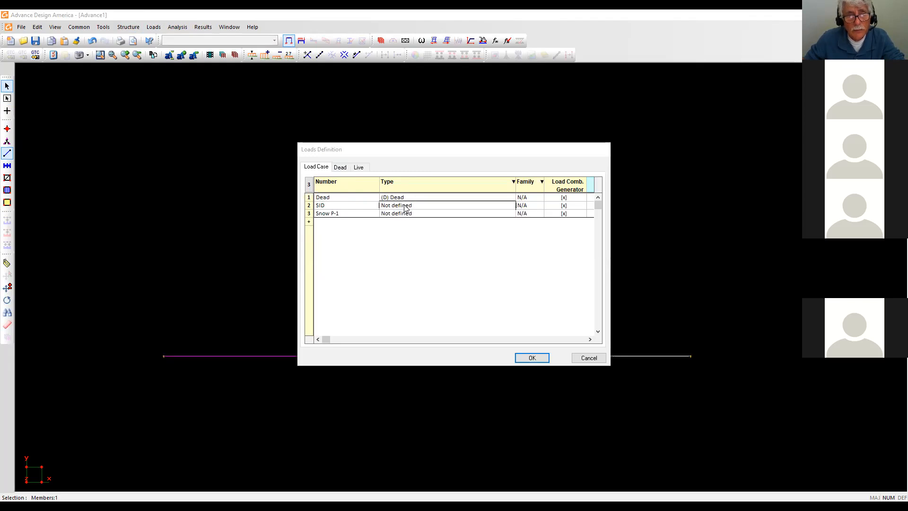
left_click(405, 205)
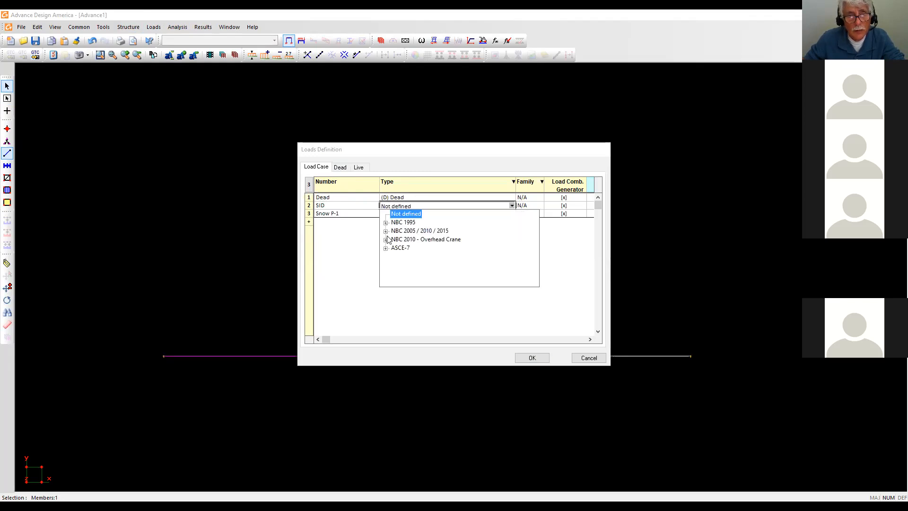
left_click(386, 240)
left_click(413, 223)
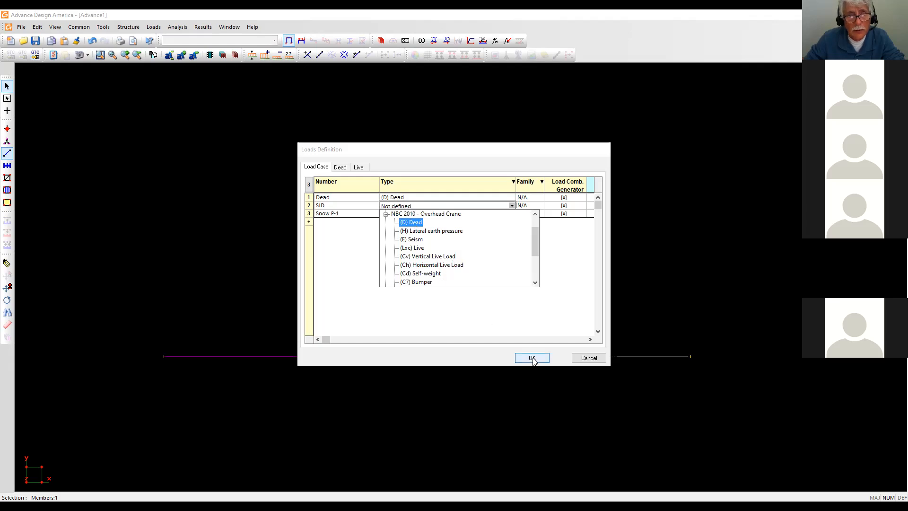
left_click(405, 205)
left_click(401, 205)
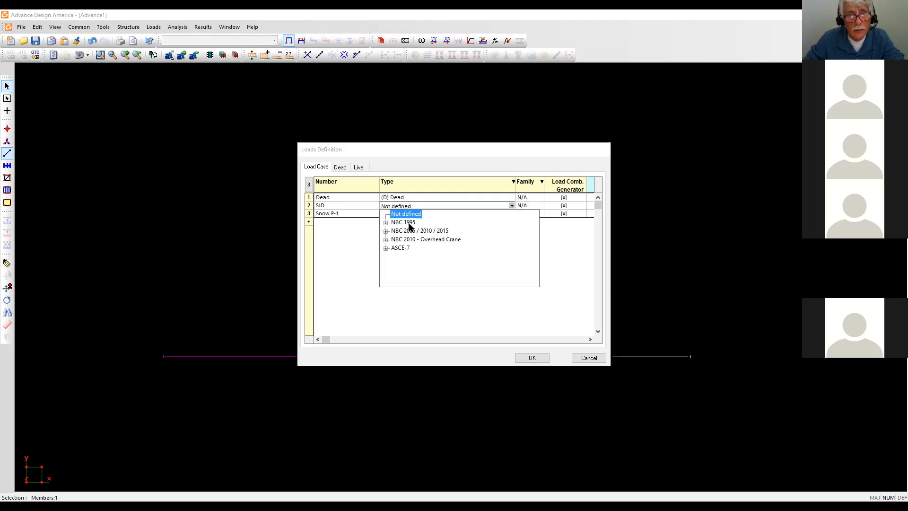
left_click(385, 231)
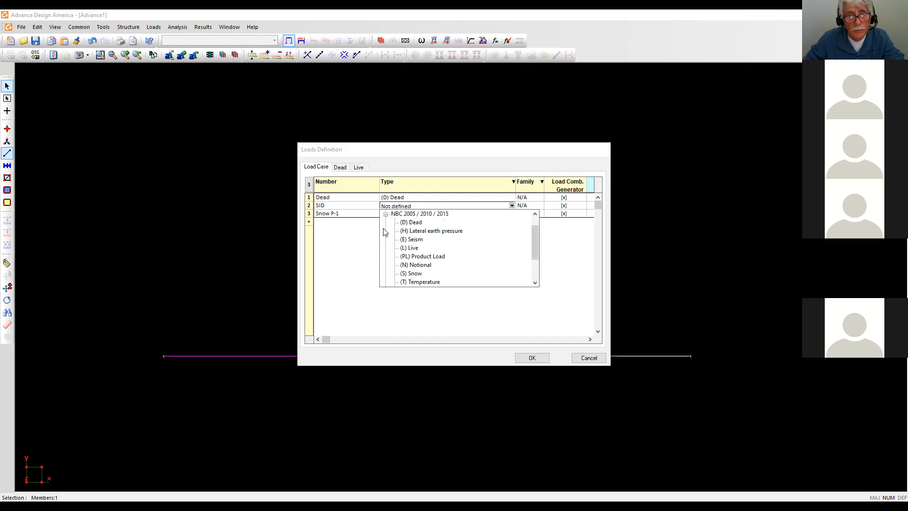
left_click(412, 222)
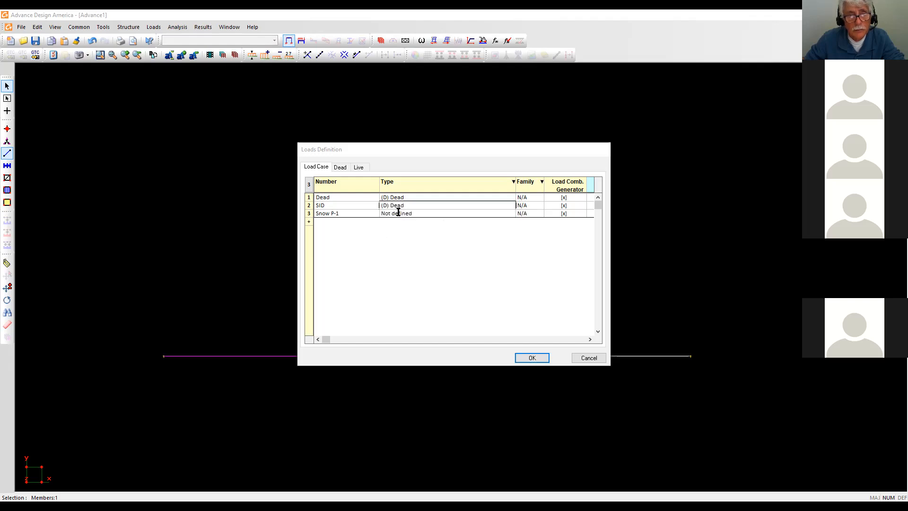
Set the Snow P-1 load case type to (S) Snow and confirm the definitions.
left_click(398, 213)
left_click(386, 247)
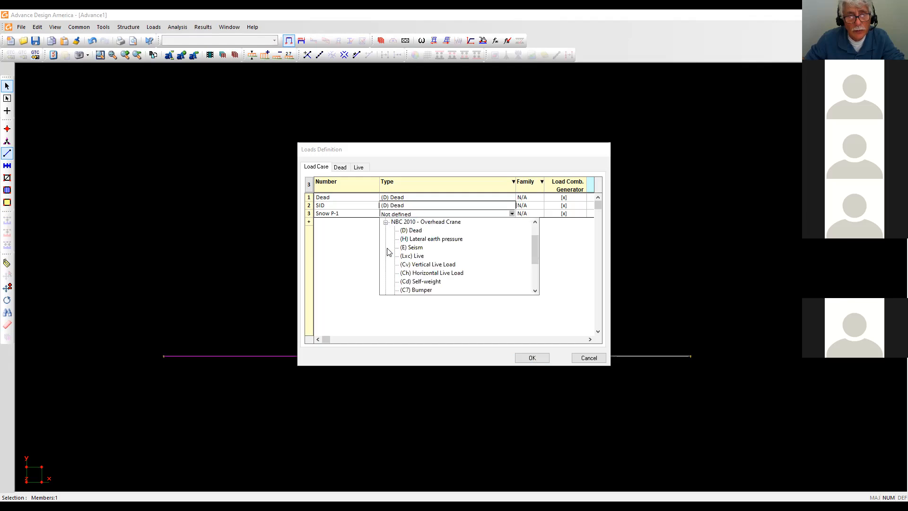
scroll(466, 250, "down", 1)
scroll(466, 250, "down", 1)
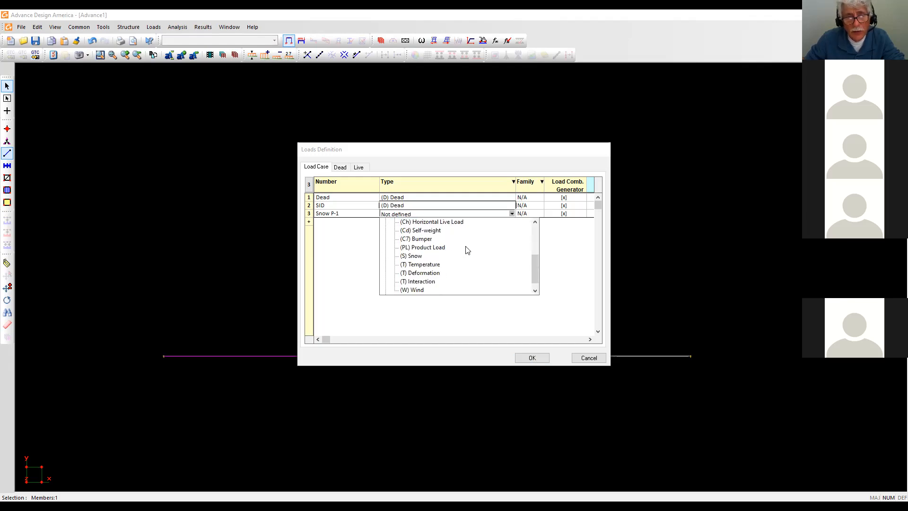
scroll(467, 252, "down", 1)
scroll(467, 251, "up", 2)
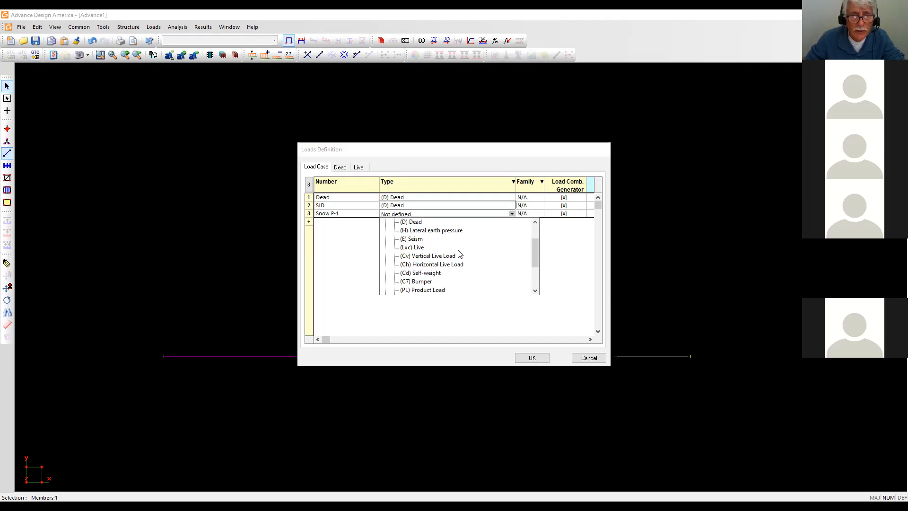
scroll(459, 254, "down", 2)
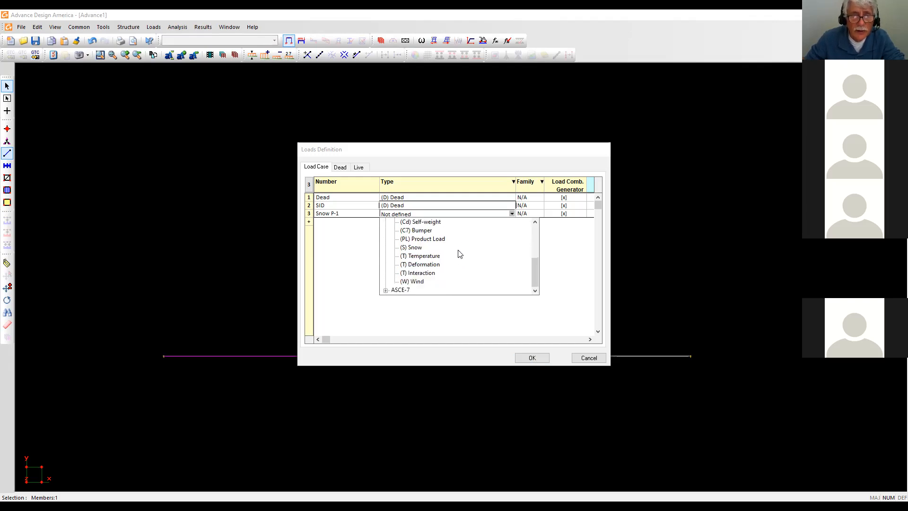
left_click(419, 249)
left_click(532, 358)
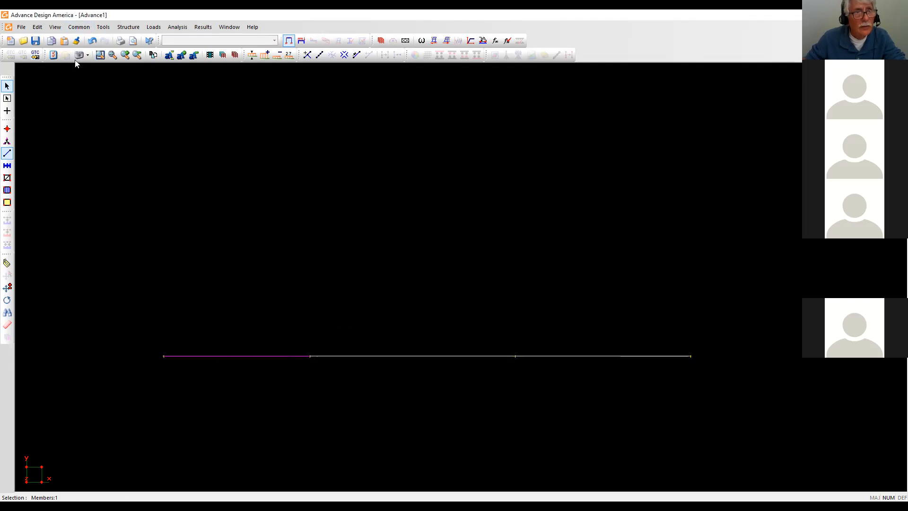
Enable Members > Length labels in View Options, showing spans of 5.00, 7.00 and 6.00 m.
left_click(53, 55)
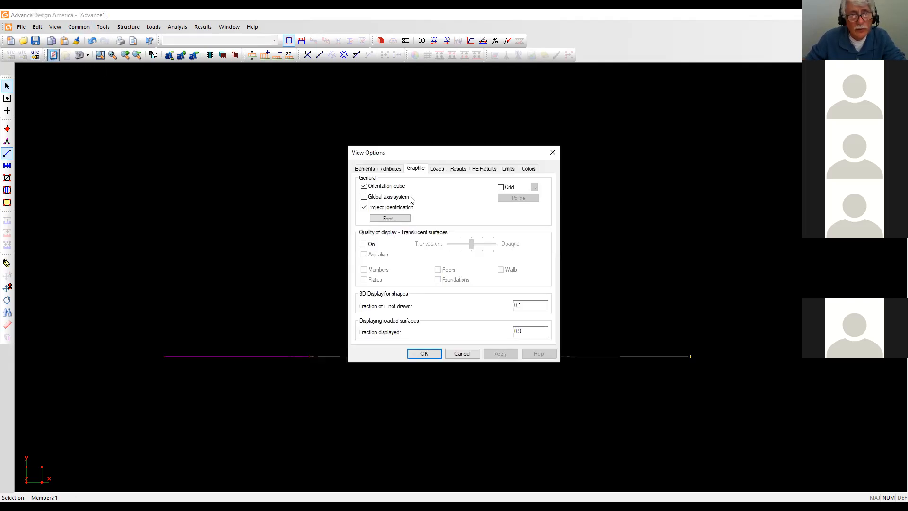
left_click(366, 170)
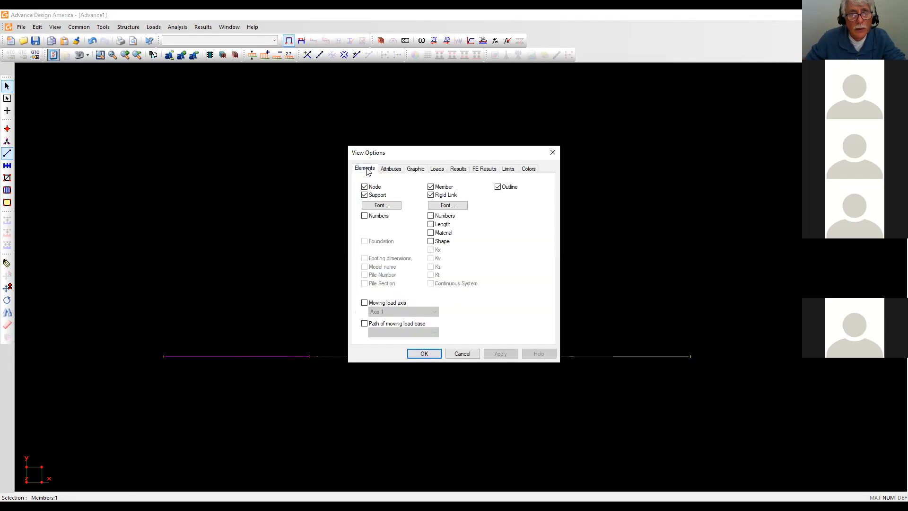
left_click(430, 224)
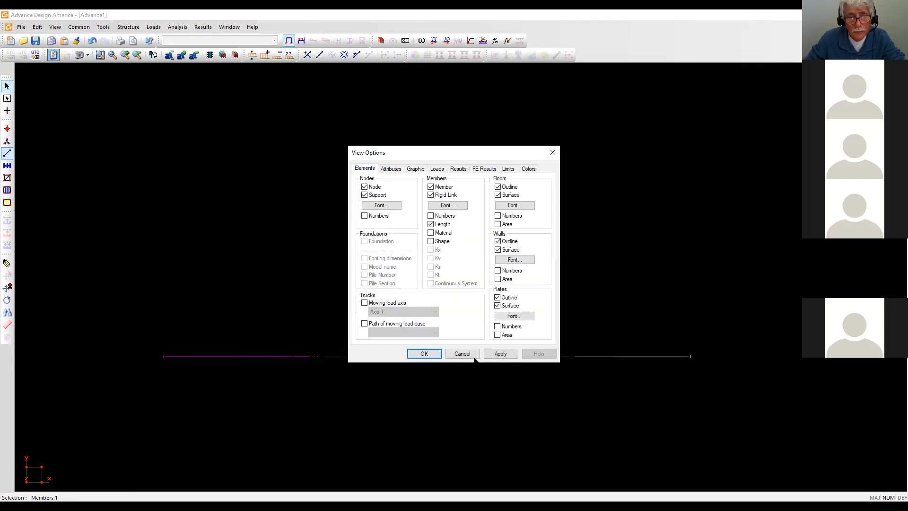
left_click(500, 355)
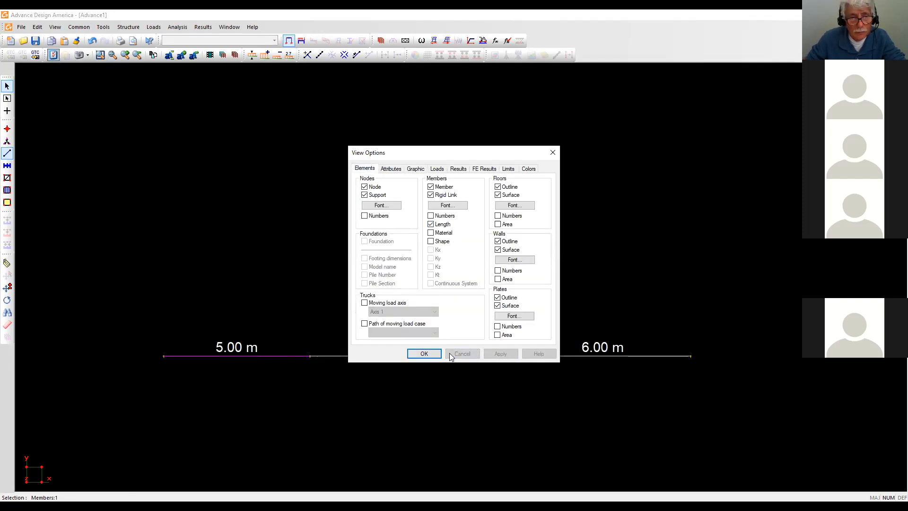
left_click(423, 355)
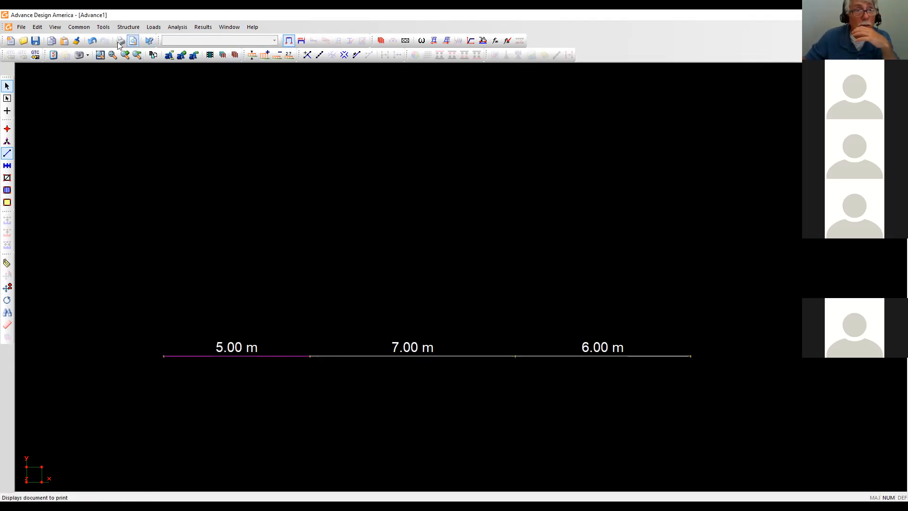
In the Nodes table, change nodes 2, 3 and 4 to X = 10, 12.5 and 17.8 m.
left_click(130, 27)
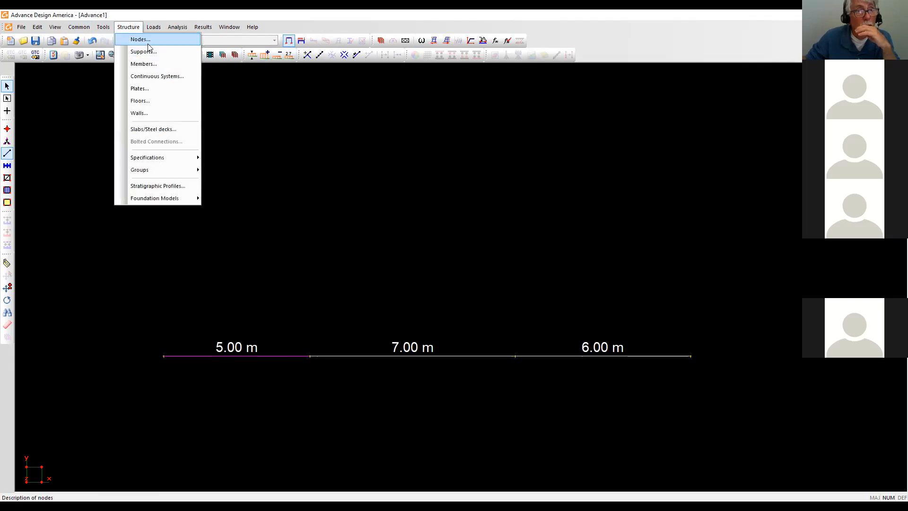
left_click(138, 40)
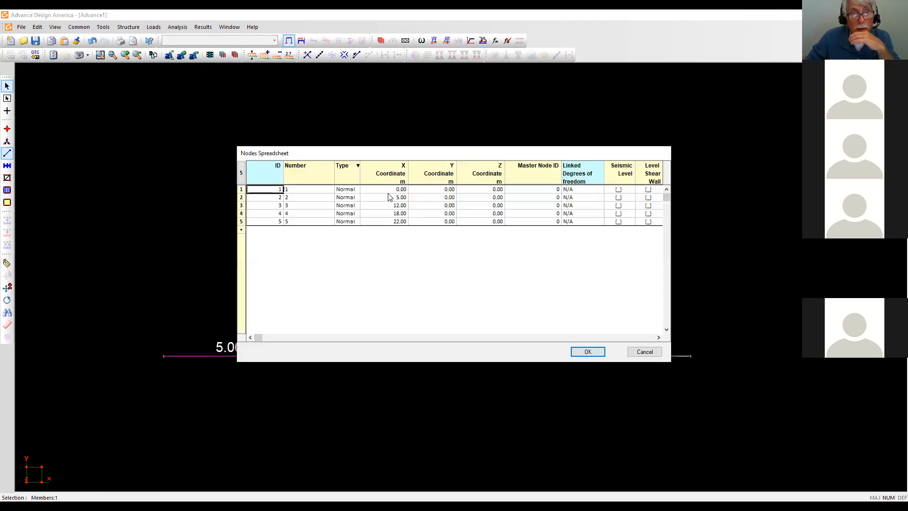
left_click(400, 198)
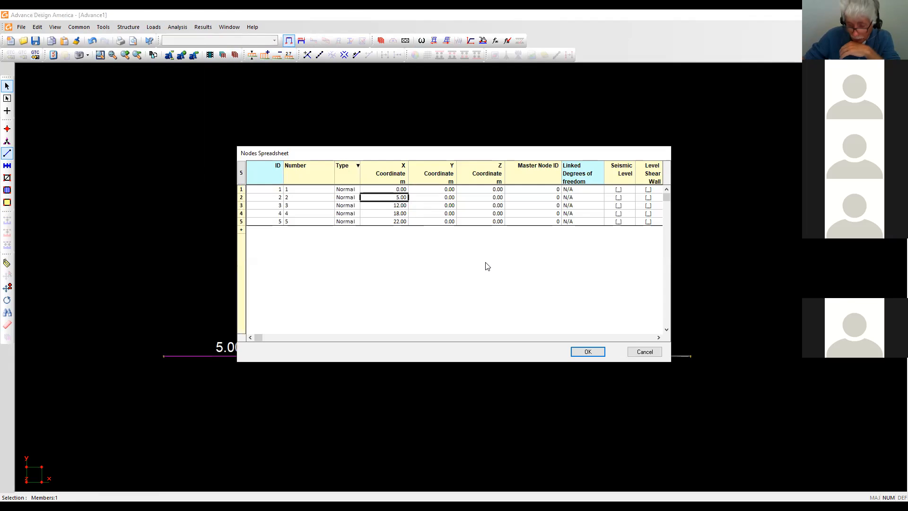
type("10")
key("Tab")
left_click(399, 206)
type("12")
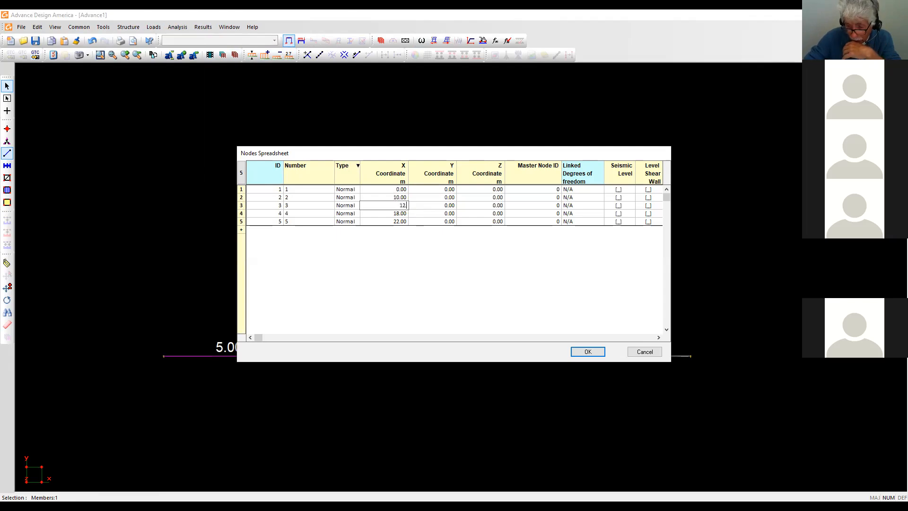
type(".5")
key("Tab")
left_click(398, 214)
type("17.8")
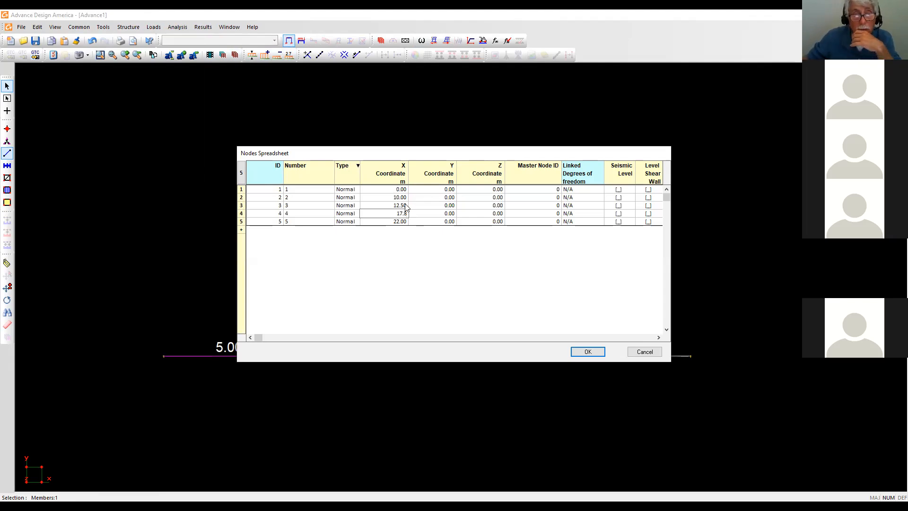
left_click(397, 222)
type("20")
key("Tab")
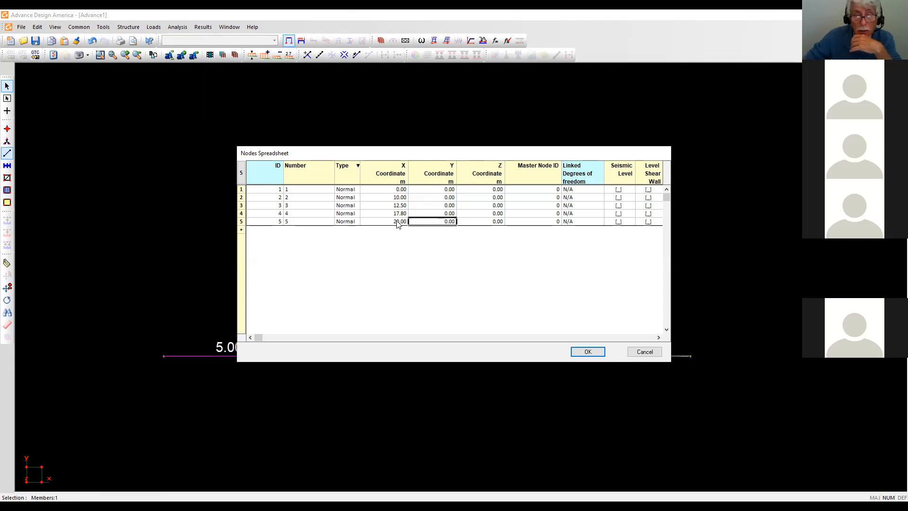
left_click(590, 351)
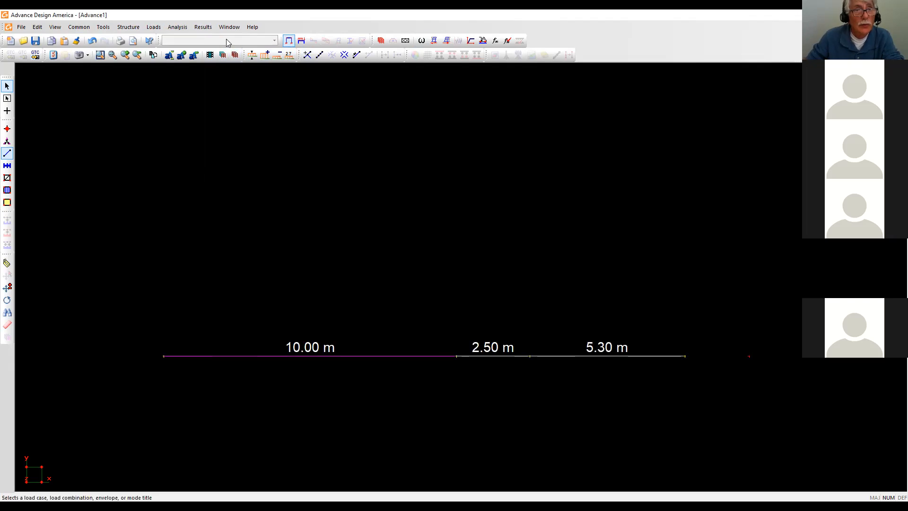
Choose SID in the load-case list, agreeing to save the project file first.
left_click(301, 40)
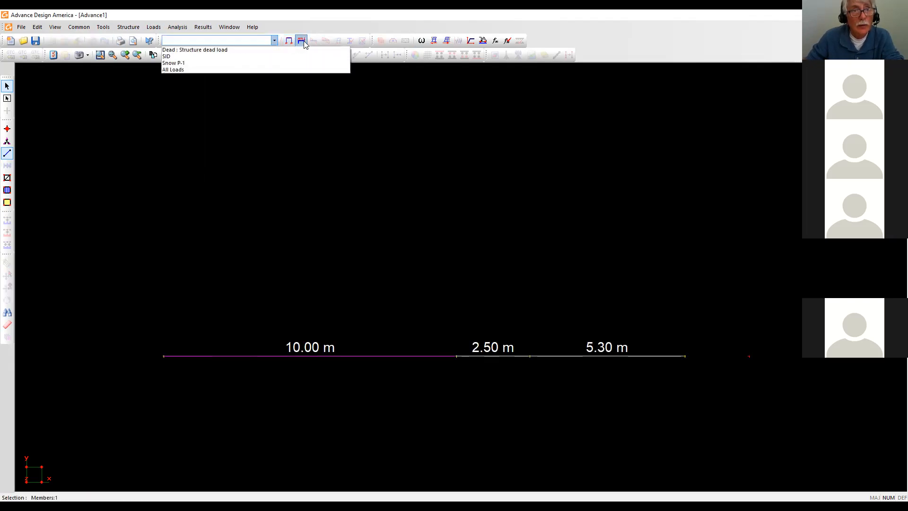
left_click(177, 57)
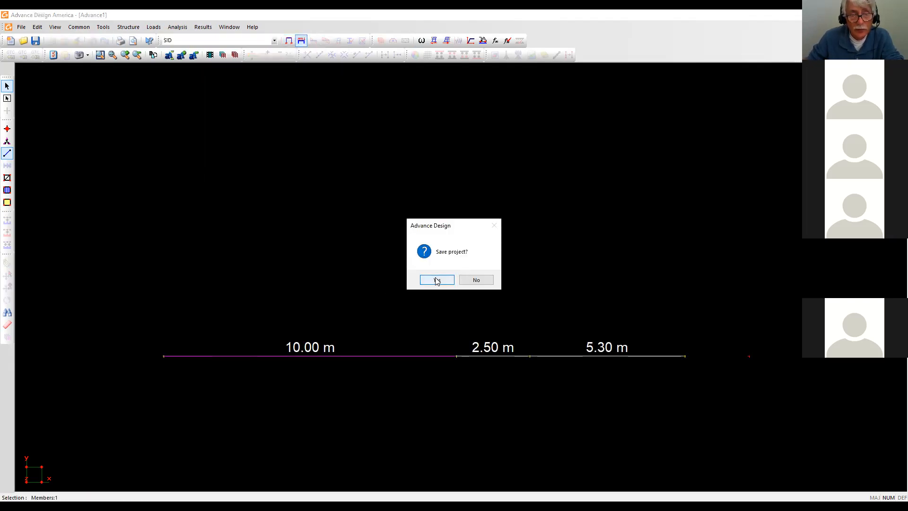
left_click(476, 280)
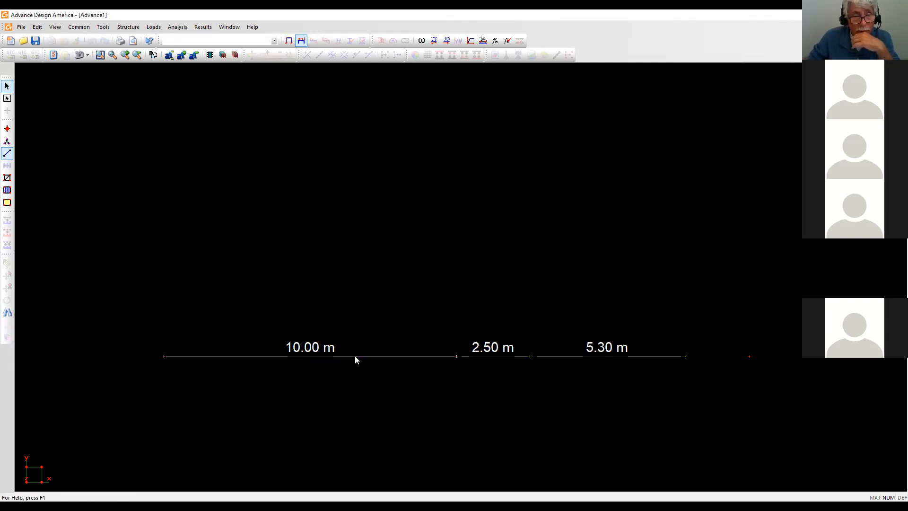
left_click(274, 41)
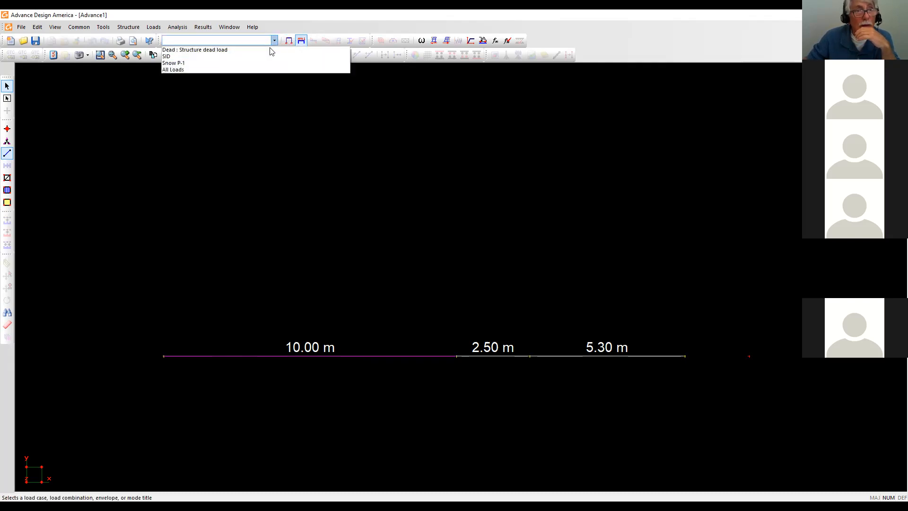
left_click(172, 57)
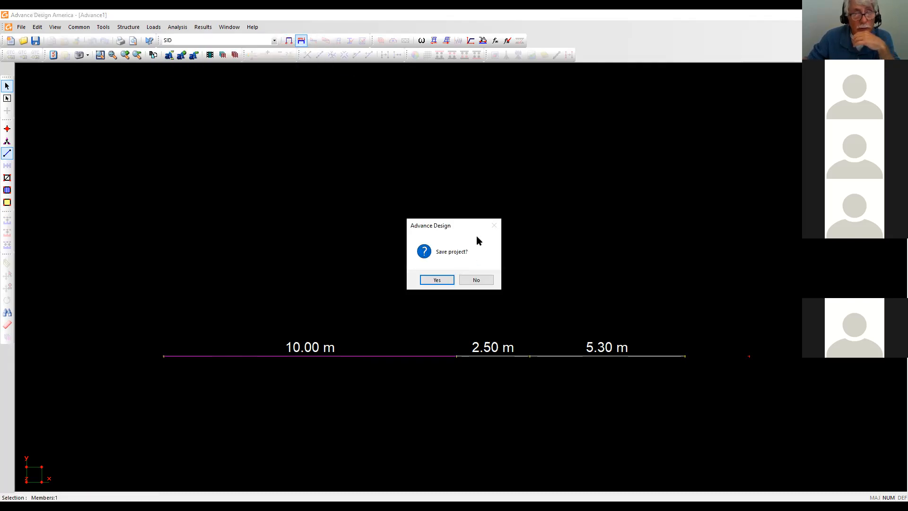
left_click(445, 281)
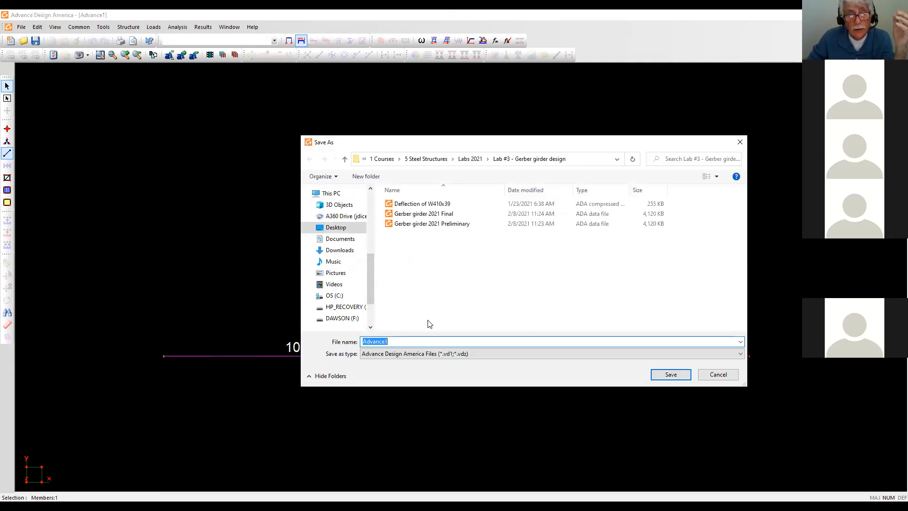
left_click(668, 373)
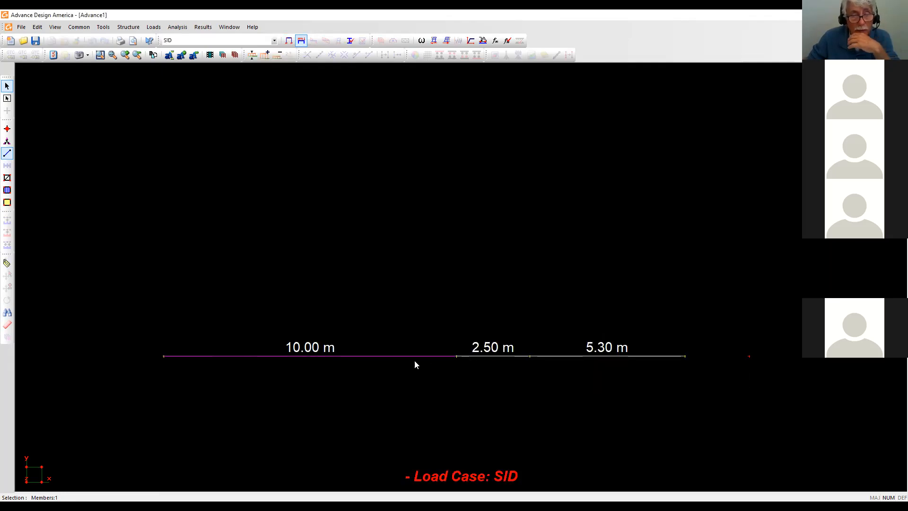
Open member 1's concentrated loads and add five point-load rows.
double_click(398, 356)
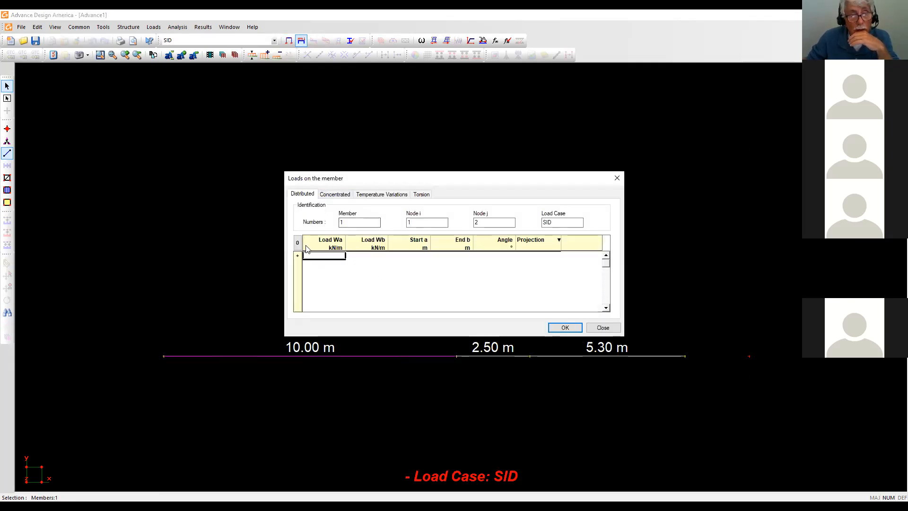
left_click(333, 195)
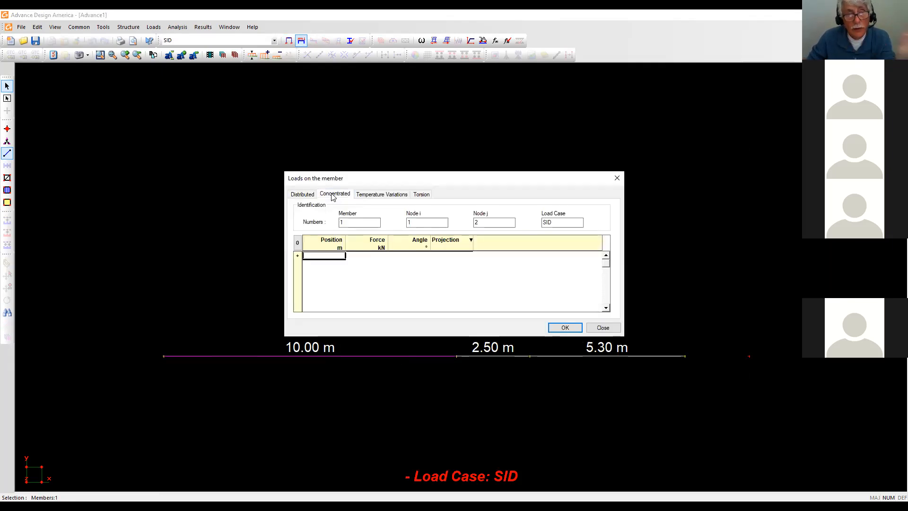
left_click(297, 257)
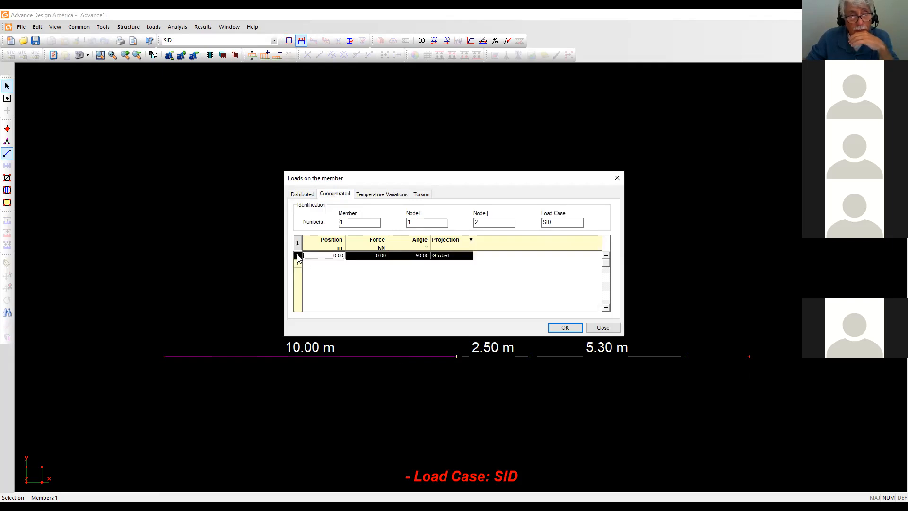
left_click(298, 263)
left_click(297, 272)
left_click(299, 280)
left_click(298, 288)
Add a sixth load and set load positions to 2, 4, 6, 8 and 10 m.
left_click(331, 264)
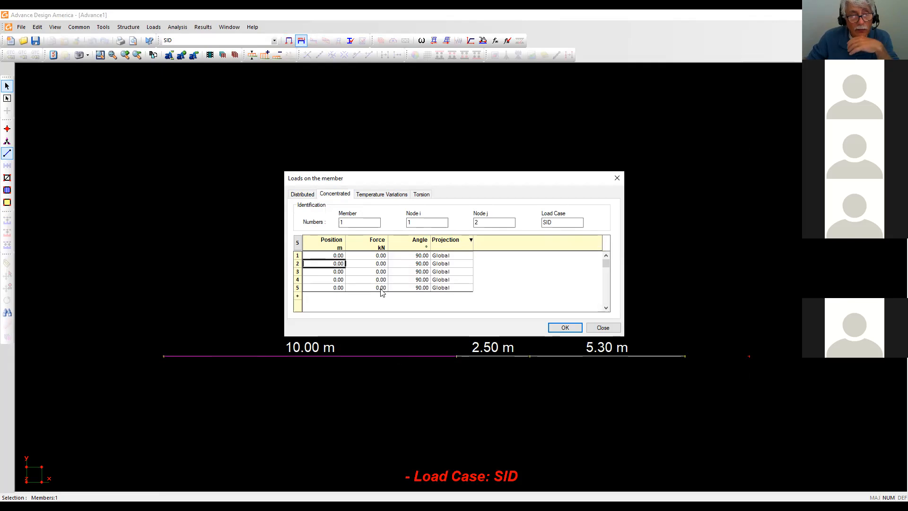
type("2")
key("Tab")
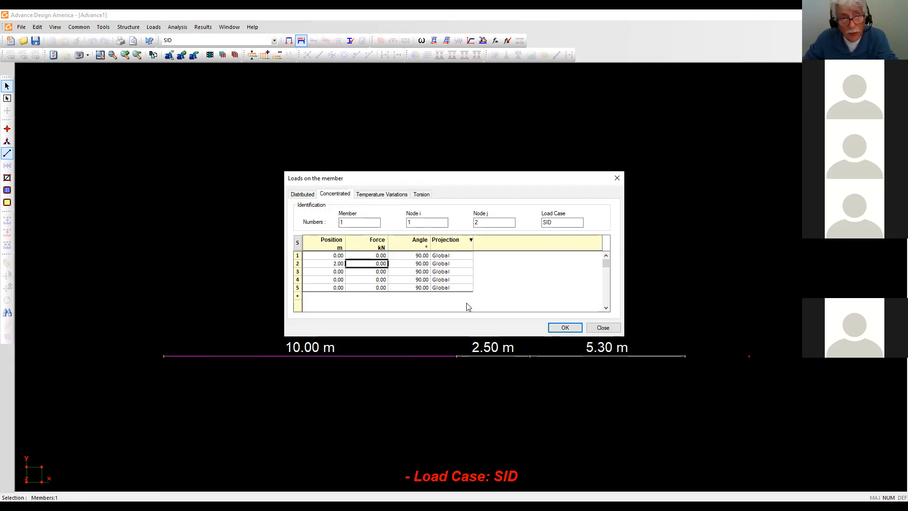
left_click(331, 272)
type("4")
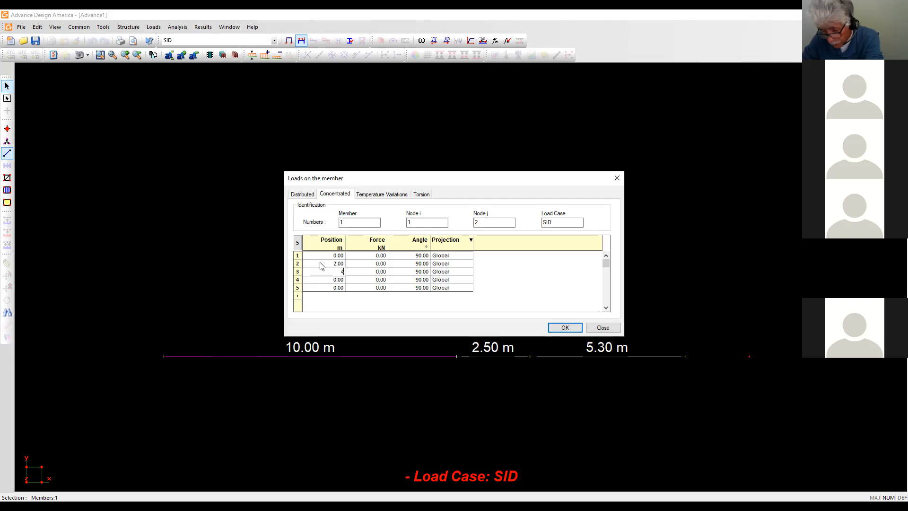
left_click(338, 280)
type("6")
left_click(339, 288)
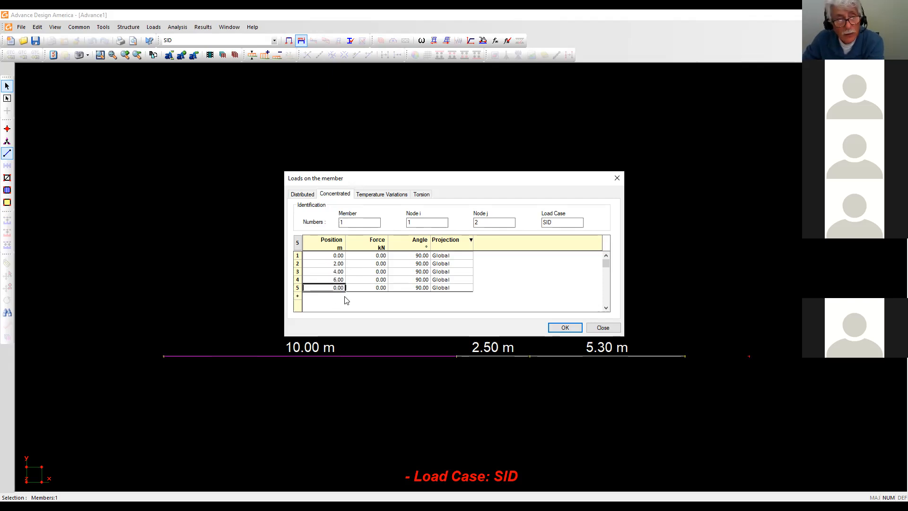
type("8")
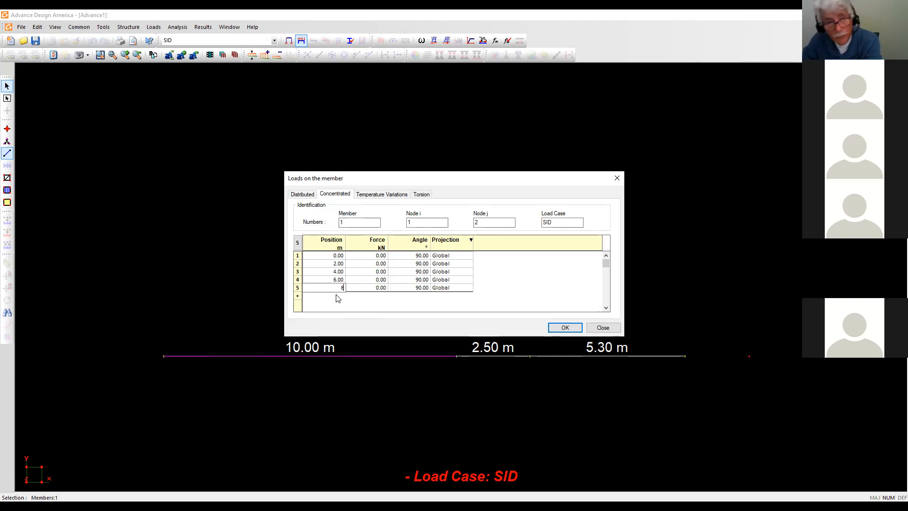
left_click(297, 296)
left_click(297, 296)
left_click(333, 296)
type("10")
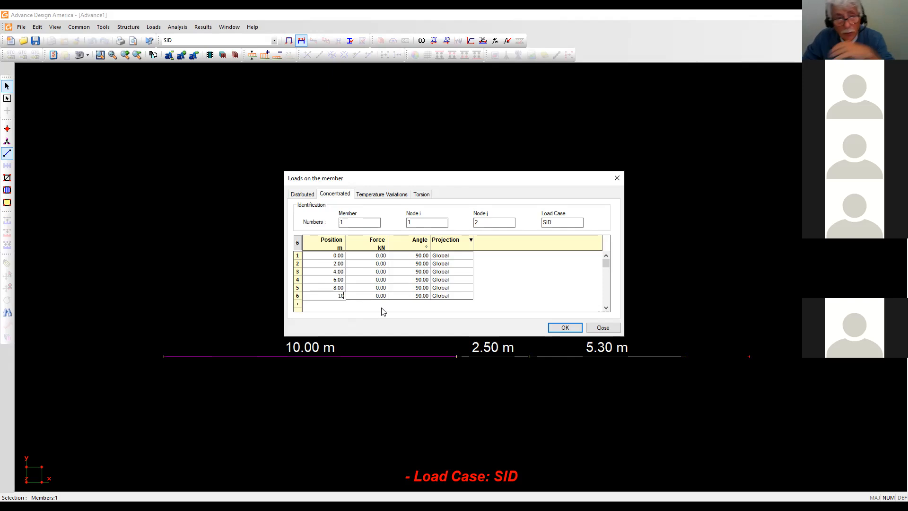
left_click(533, 271)
Set the first load's force to -9 kN, edit the second force, and apply the loads.
left_click(379, 256)
type("-")
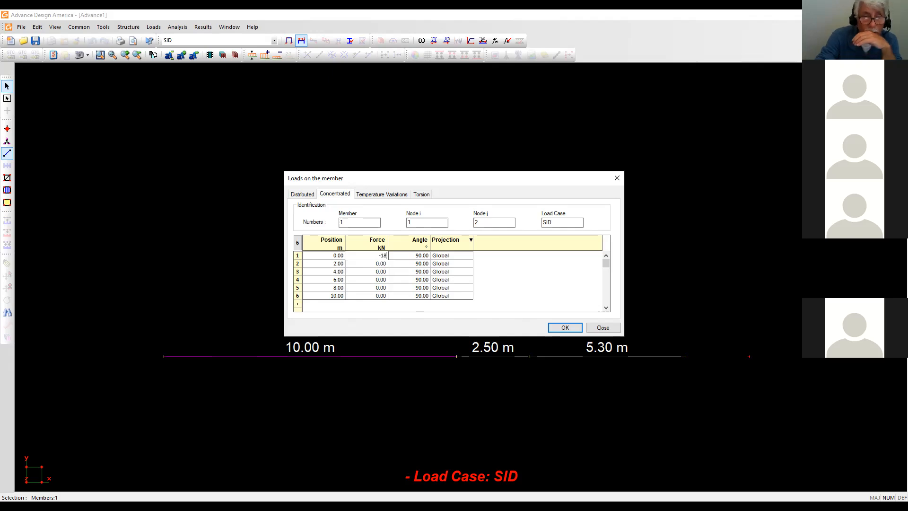
type("18")
key("Tab")
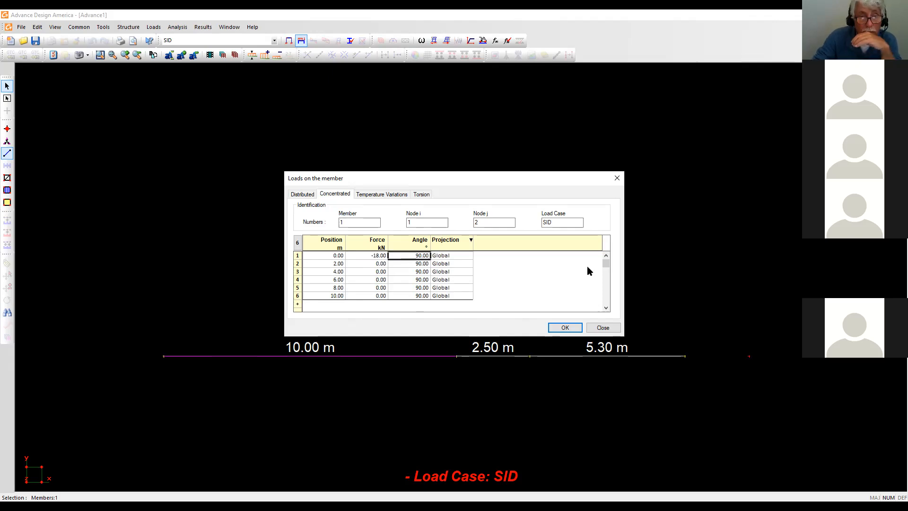
left_click(377, 256)
type("-")
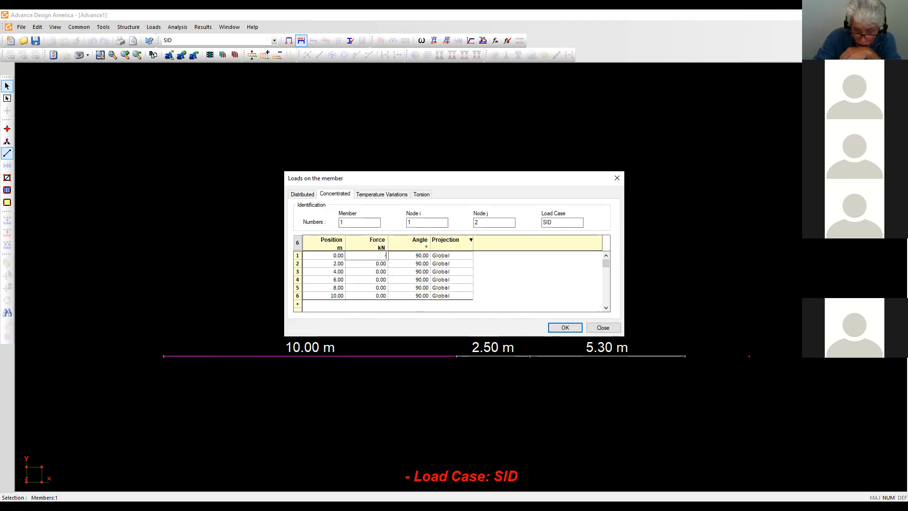
type("9")
key("Tab")
left_click(377, 264)
type("-18")
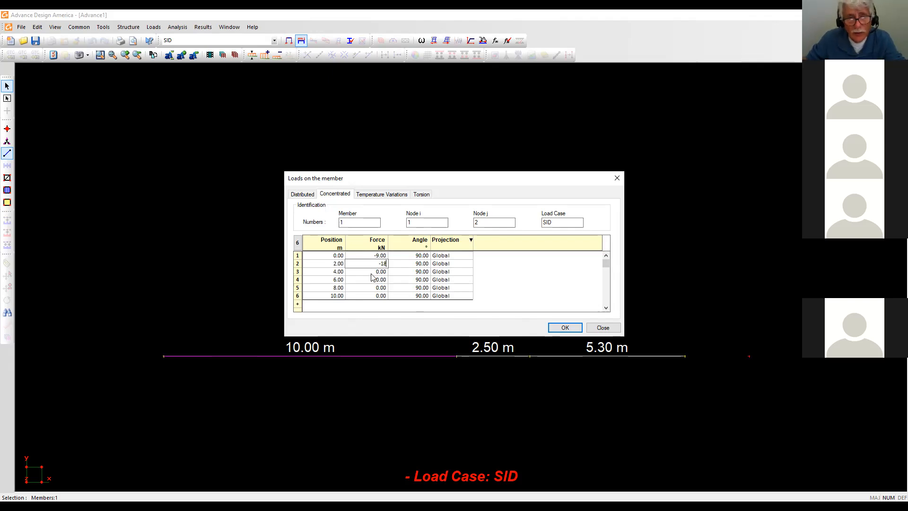
right_click(369, 265)
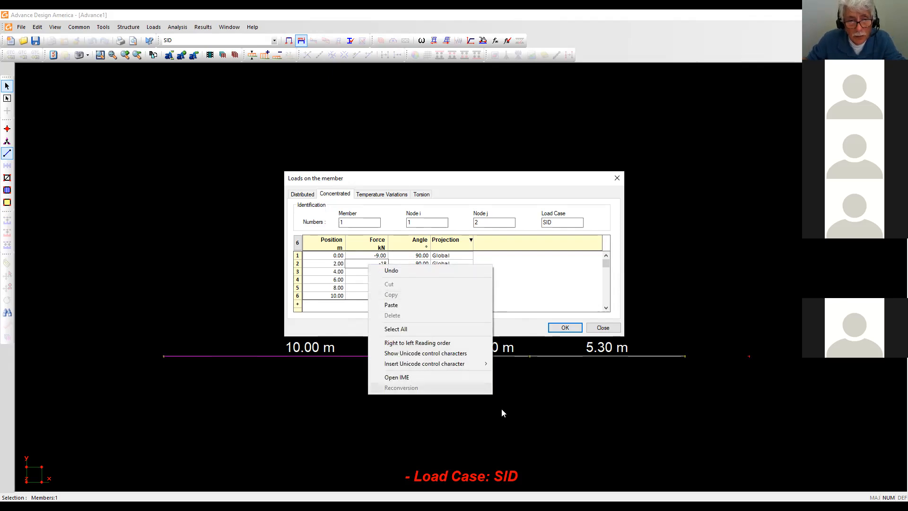
left_click(432, 348)
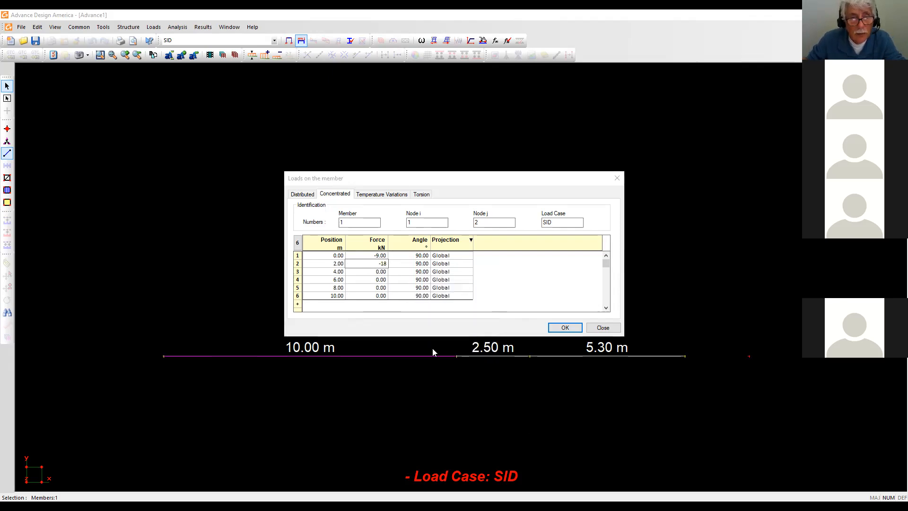
left_click(568, 327)
Add point-load rows at 4 m and 6 m in the first member's load editor.
double_click(250, 355)
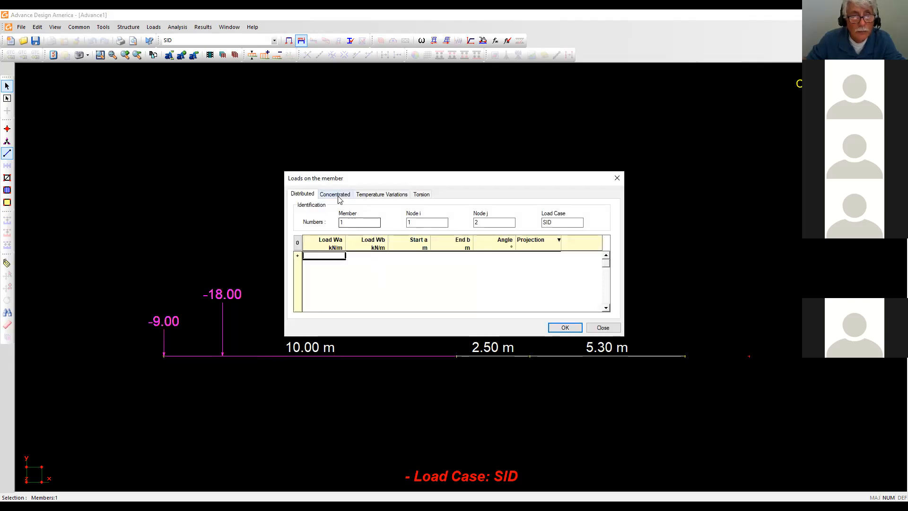
left_click(336, 195)
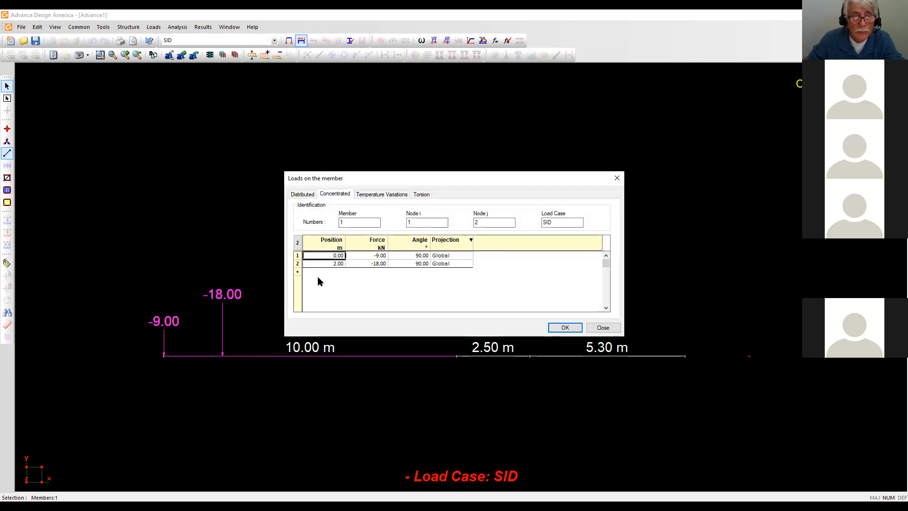
left_click(297, 272)
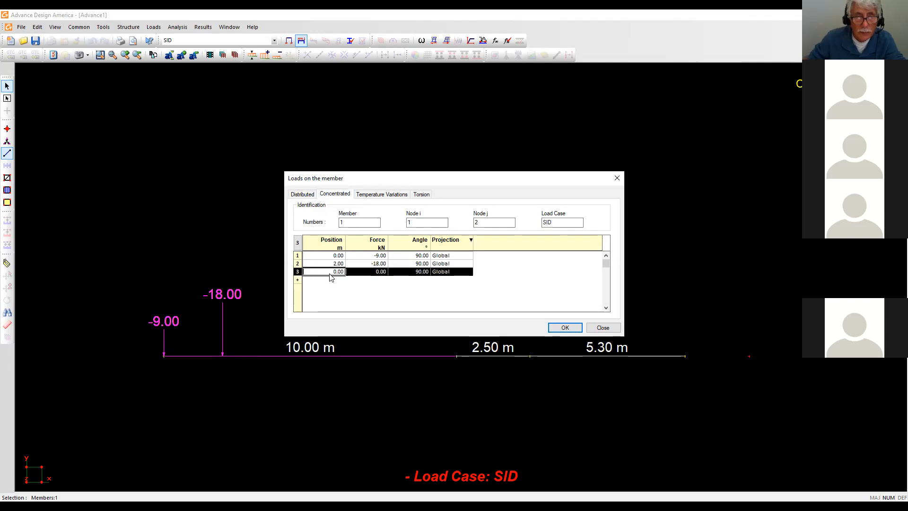
type("4")
key("Tab")
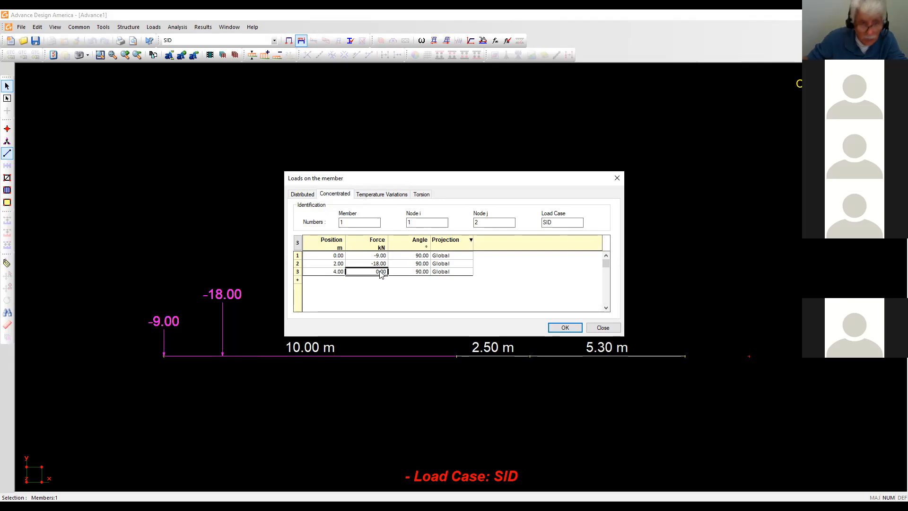
left_click(297, 279)
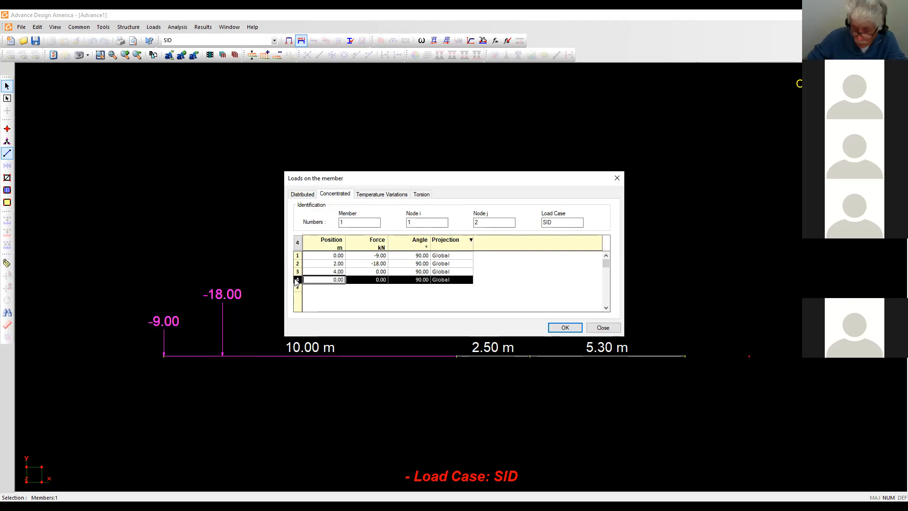
type("6")
key("Return")
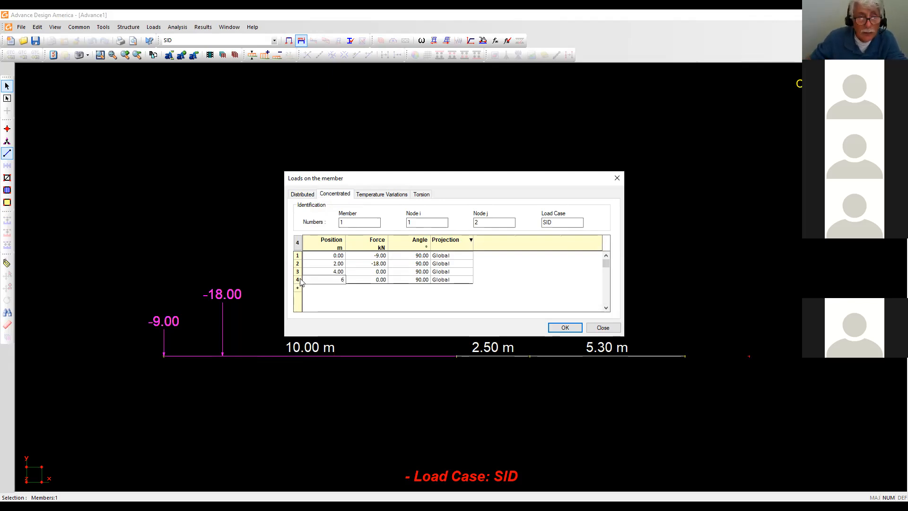
Add two more point-load rows at 8 m and 10 m.
left_click(297, 288)
left_click(296, 298)
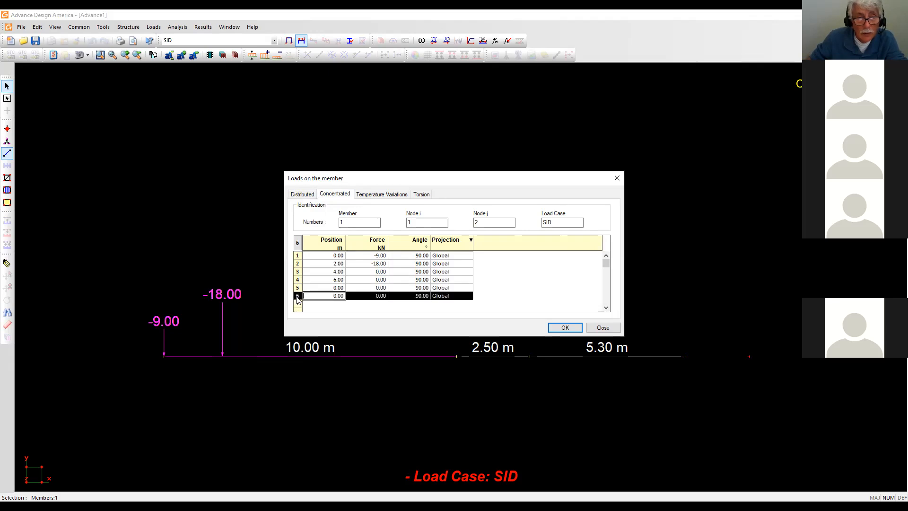
left_click(338, 288)
type("8")
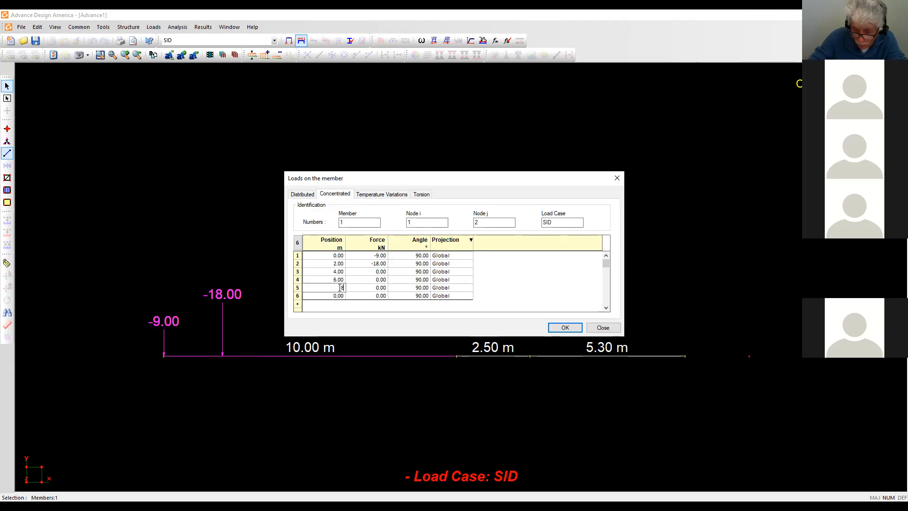
key("Tab")
left_click(337, 295)
type("10")
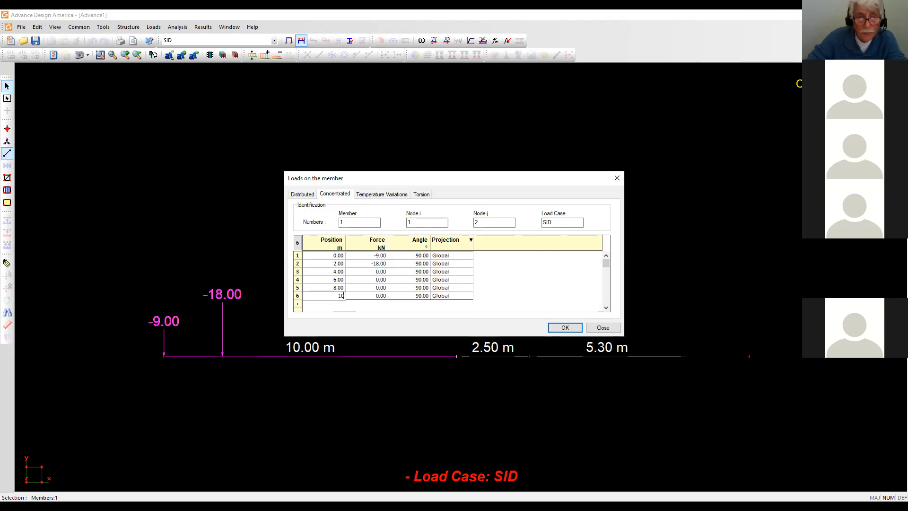
left_click(378, 264)
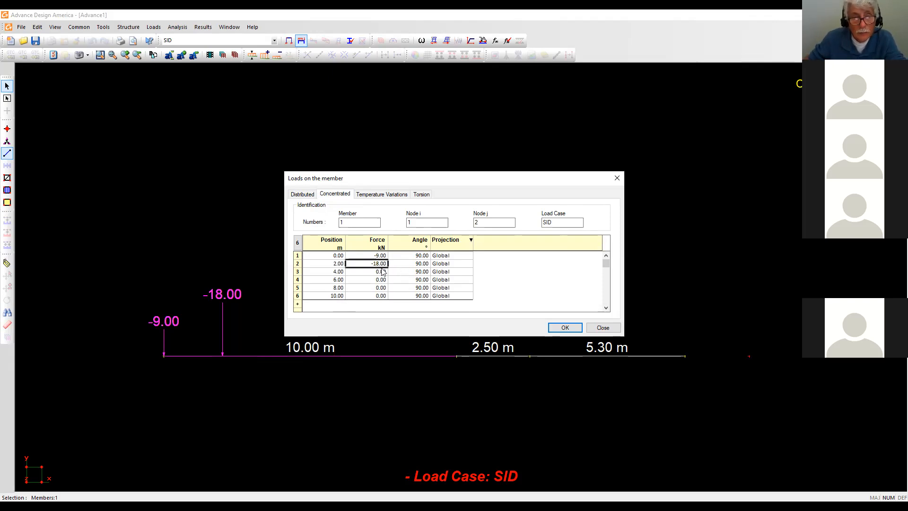
Give the four new point loads a force of -18 kN each and apply them.
right_click(380, 268)
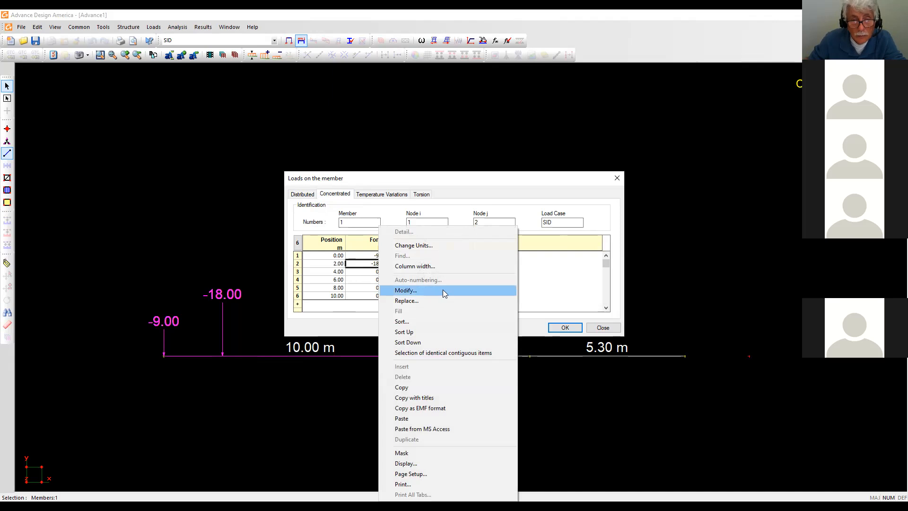
left_click(360, 304)
left_click(381, 273)
type("-18")
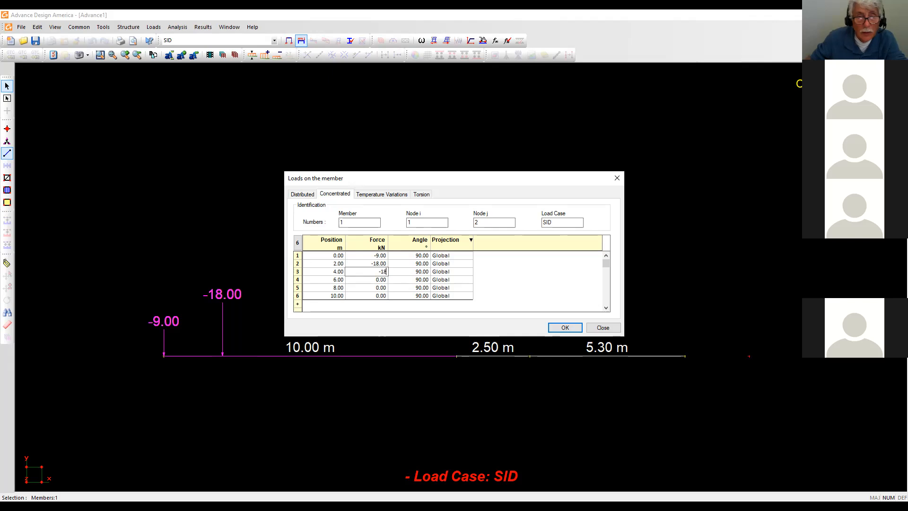
left_click(381, 280)
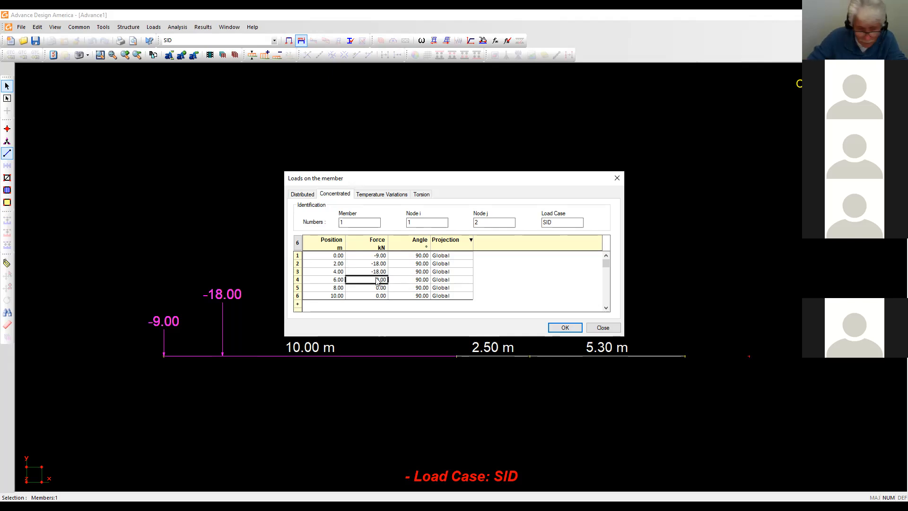
type("-18")
left_click(377, 287)
key("BackSpace")
type("-18")
left_click(377, 296)
key("BackSpace")
type("-18")
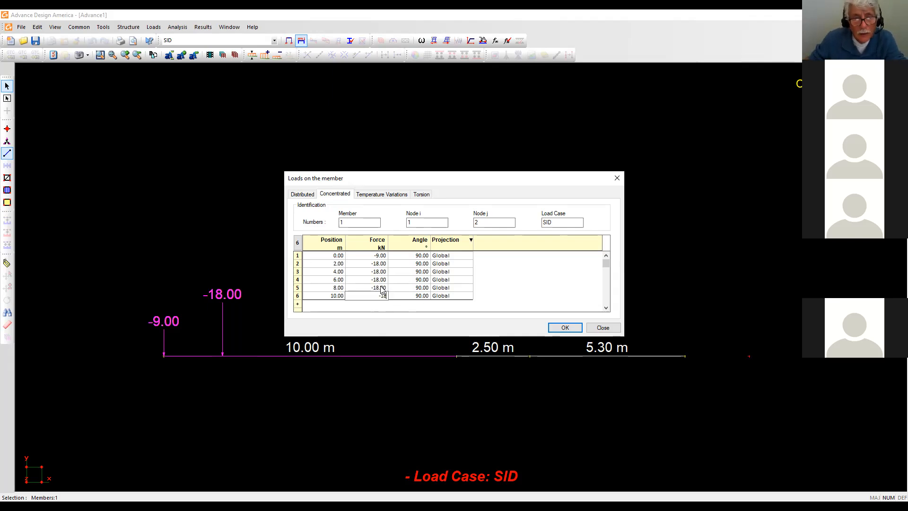
left_click(466, 282)
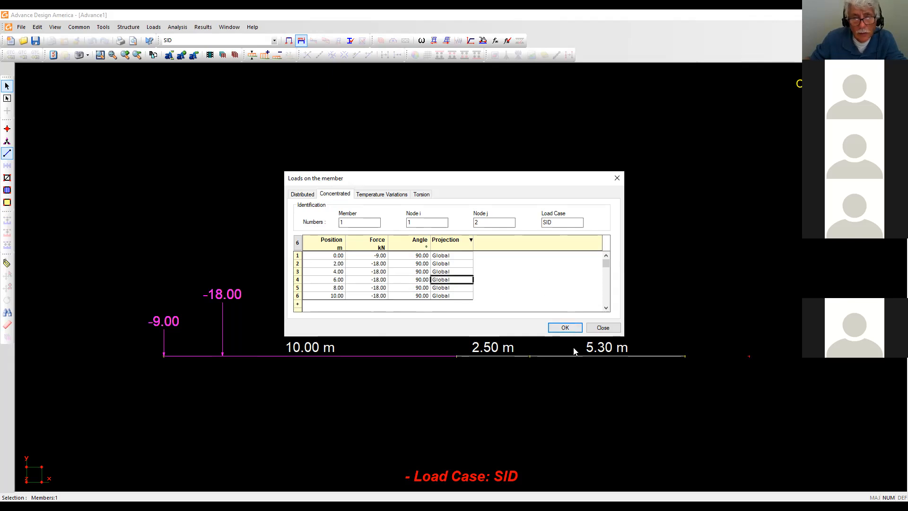
left_click(564, 328)
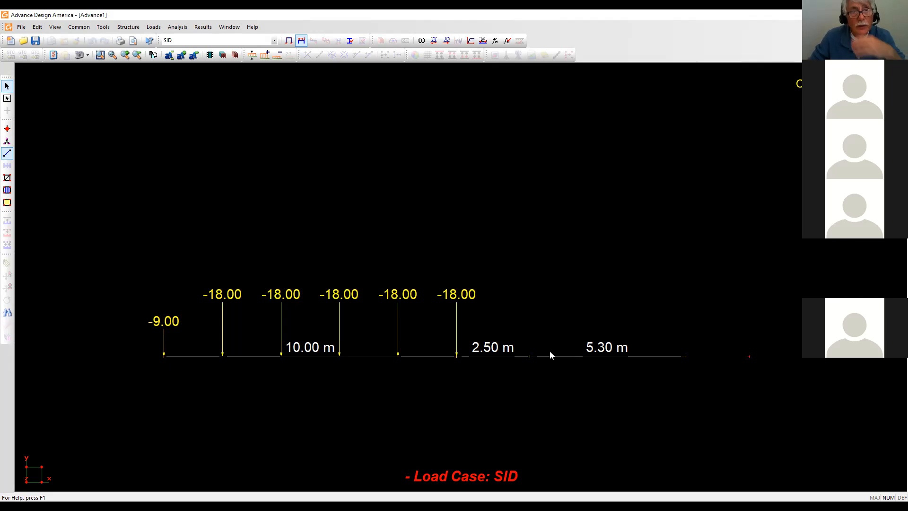
double_click(430, 357)
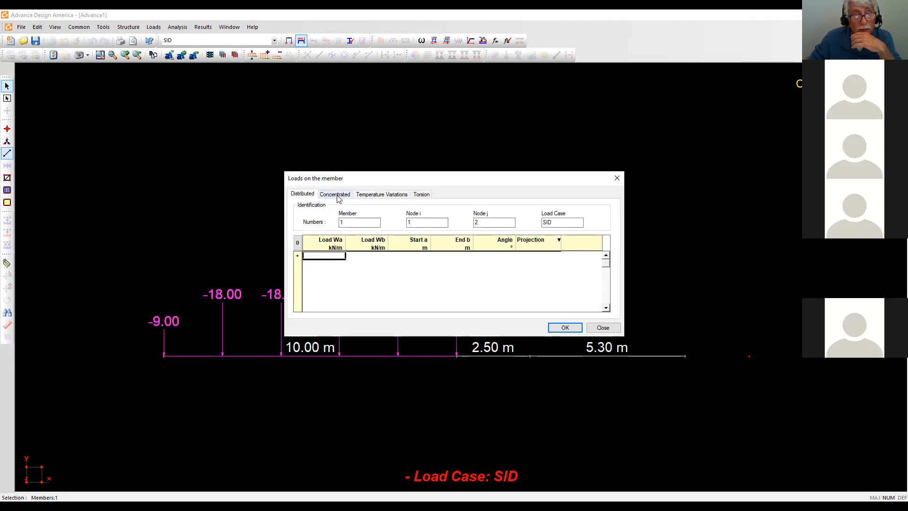
left_click(337, 196)
left_click(361, 255)
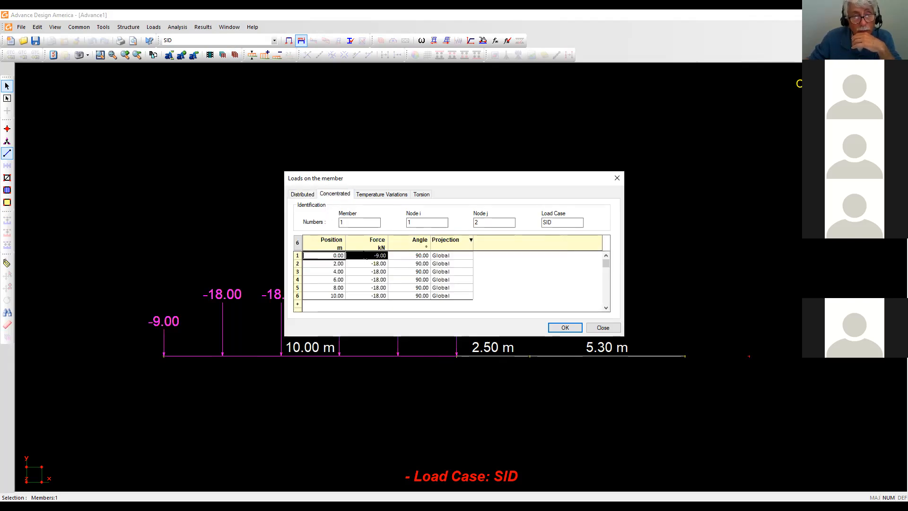
left_click_drag(365, 257, 373, 300)
left_click_drag(326, 257, 354, 288)
left_click_drag(327, 255, 381, 297)
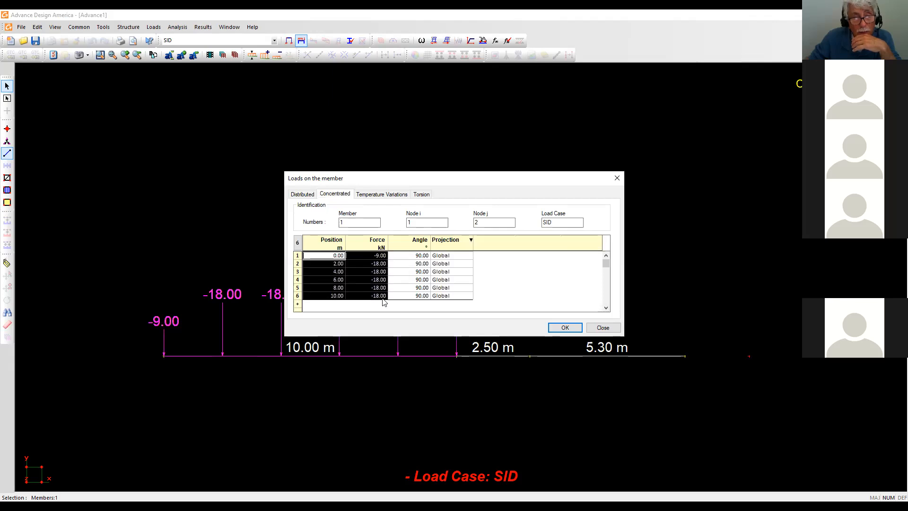
right_click(326, 257)
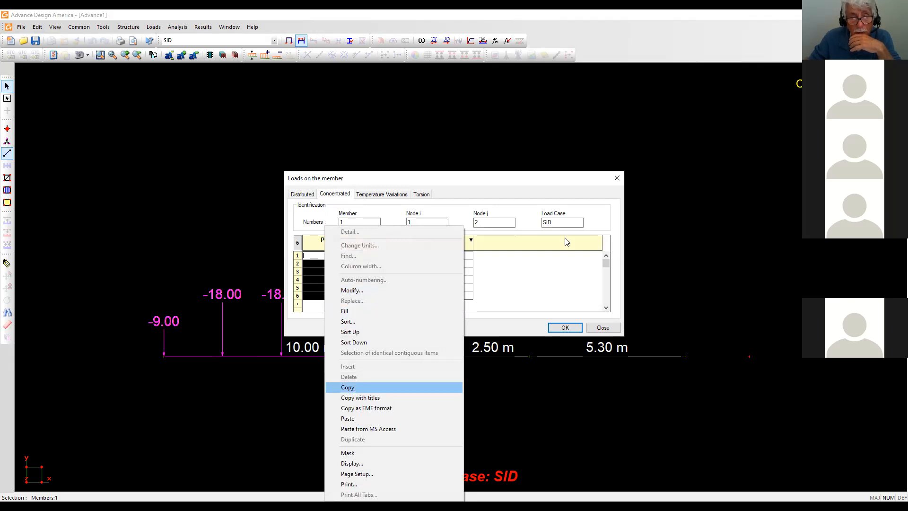
left_click(571, 331)
left_click(565, 327)
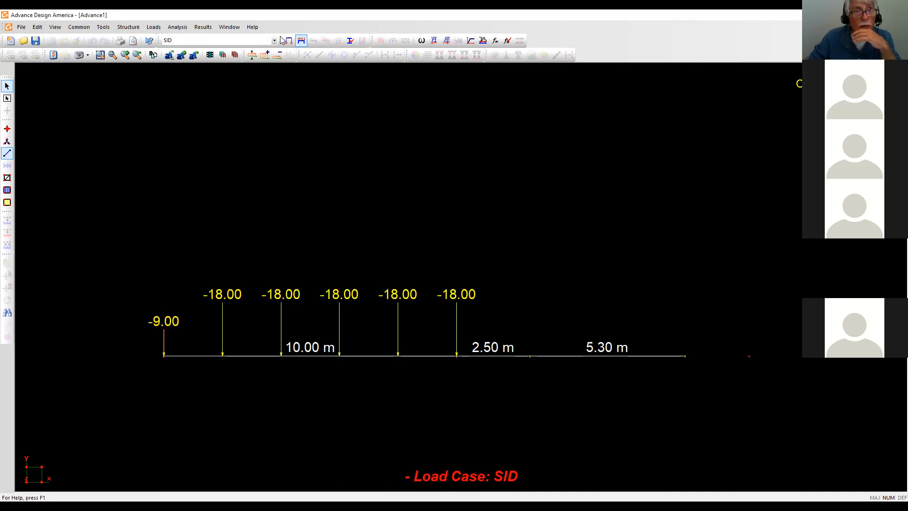
Switch to the Snow P-1 load case and add six load rows on member 1.
left_click(275, 41)
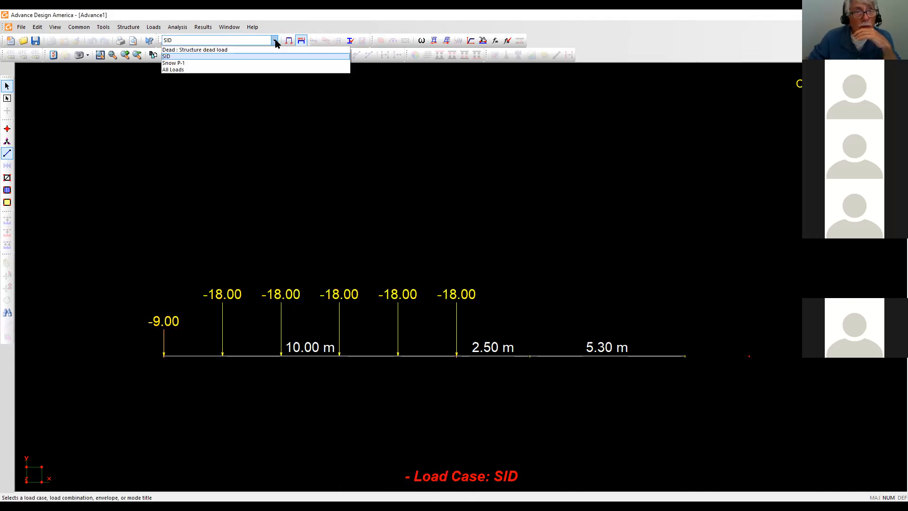
left_click(183, 63)
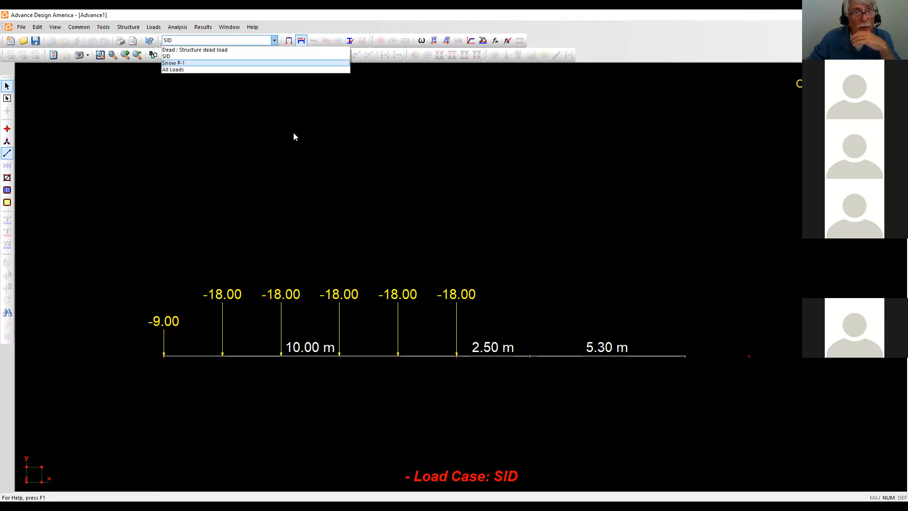
double_click(384, 354)
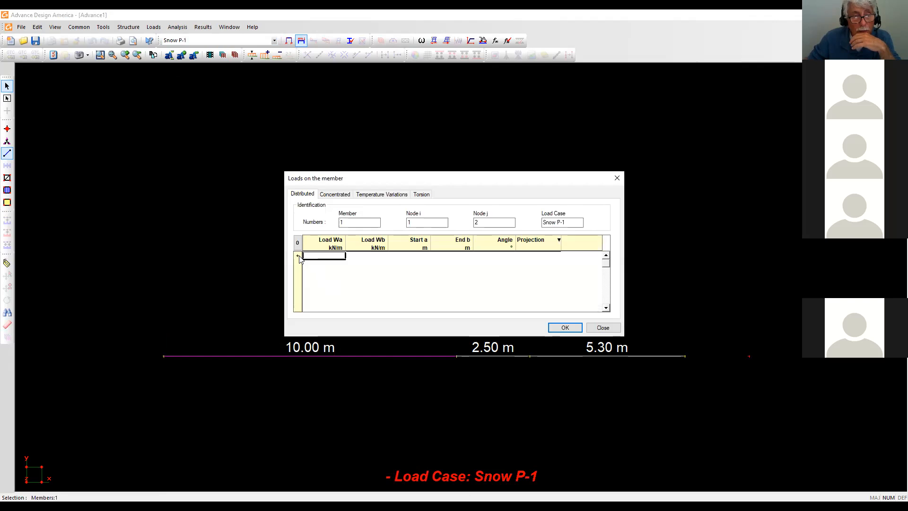
left_click(298, 256)
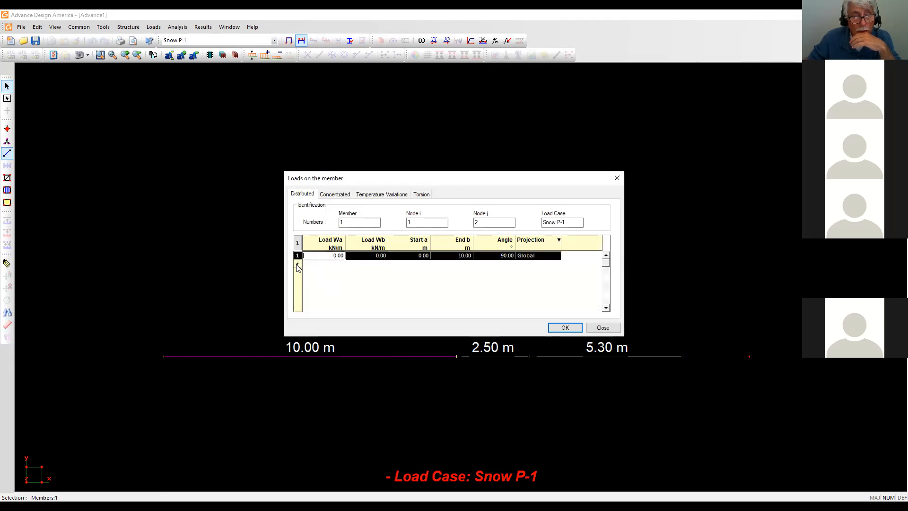
left_click(298, 263)
left_click(298, 271)
left_click(298, 281)
left_click(298, 288)
left_click(298, 296)
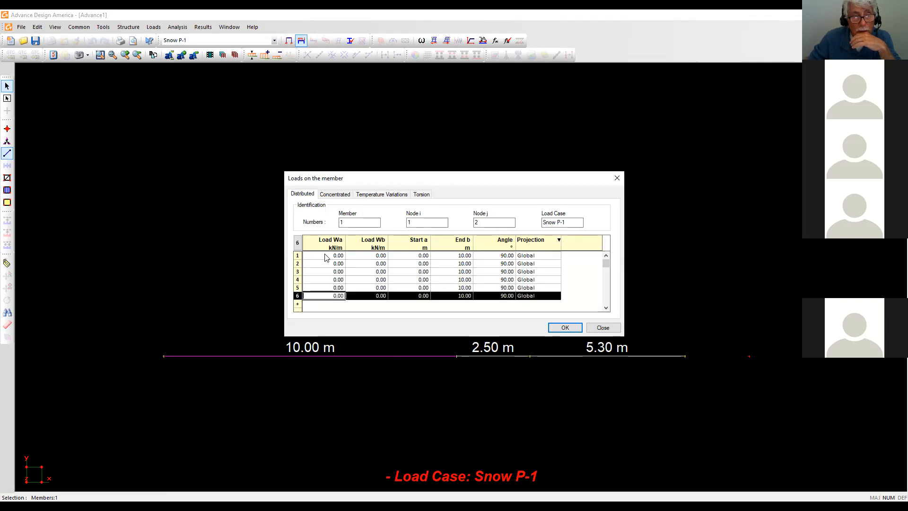
Paste the six concentrated load rows into member 1's point-load table.
left_click(340, 195)
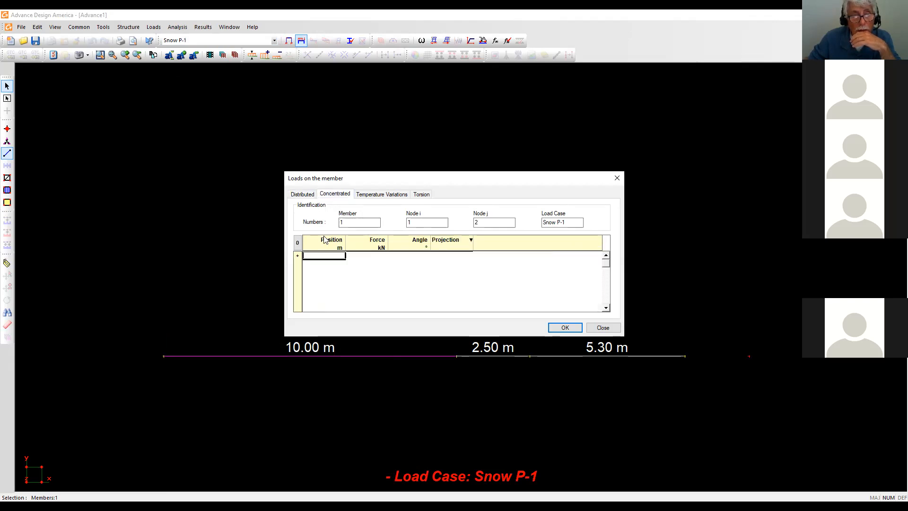
right_click(326, 257)
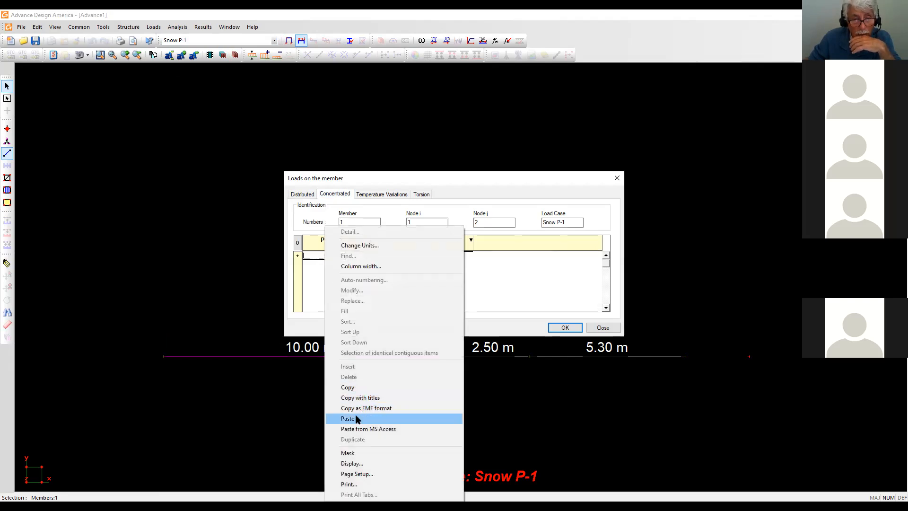
key("Return")
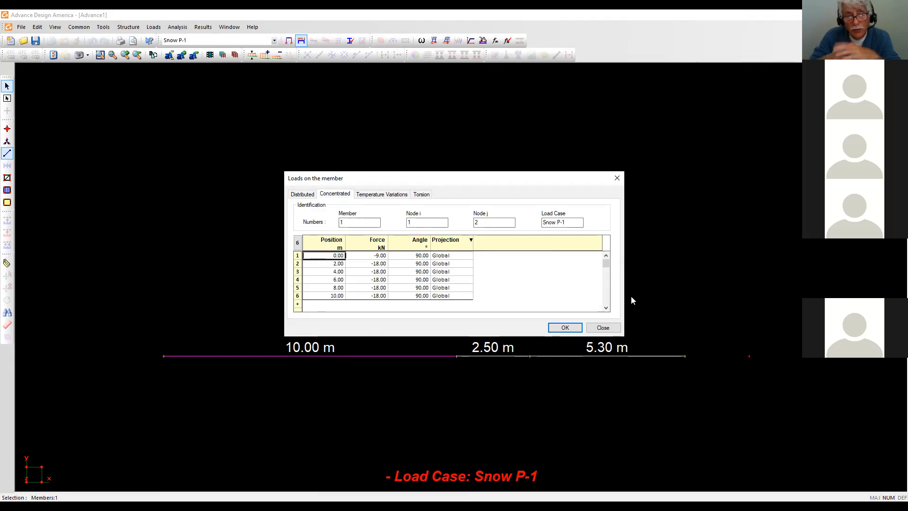
left_click(381, 255)
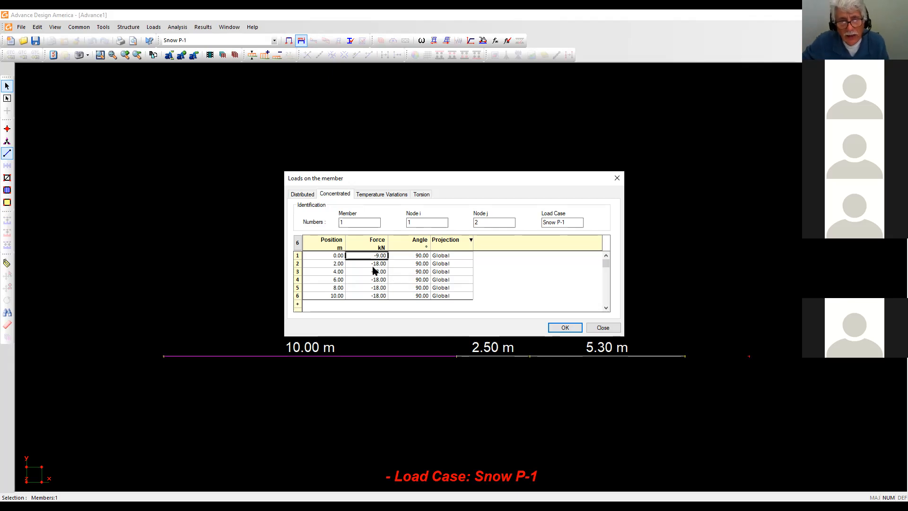
right_click(375, 267)
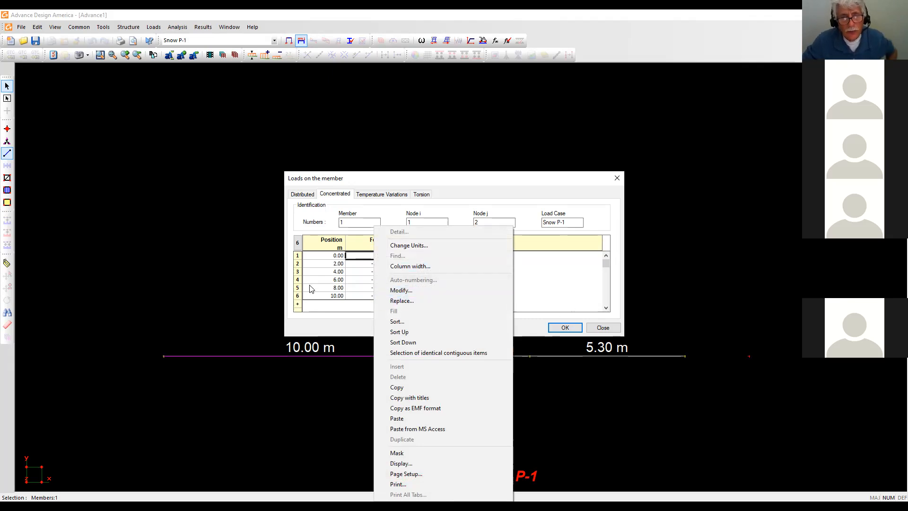
Replace the forces of point loads 2–6 with 45 kN.
key("Escape")
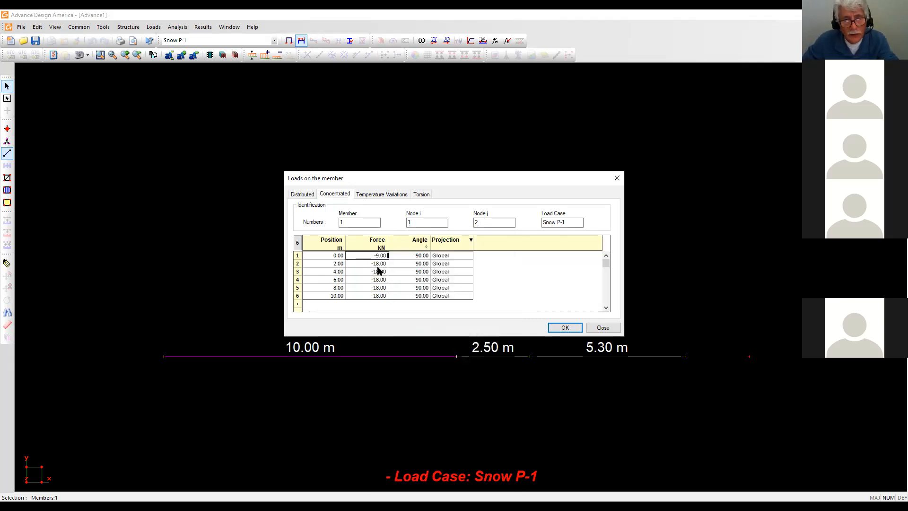
left_click_drag(377, 263, 373, 300)
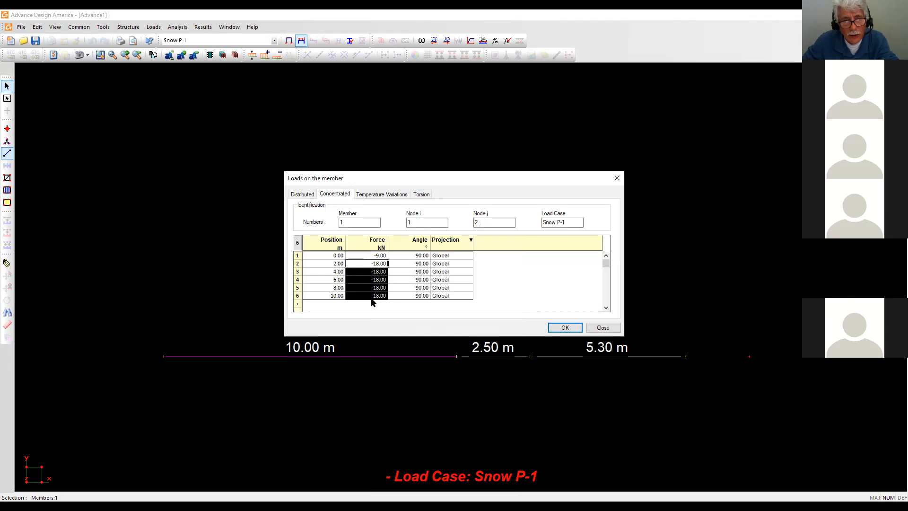
right_click(374, 267)
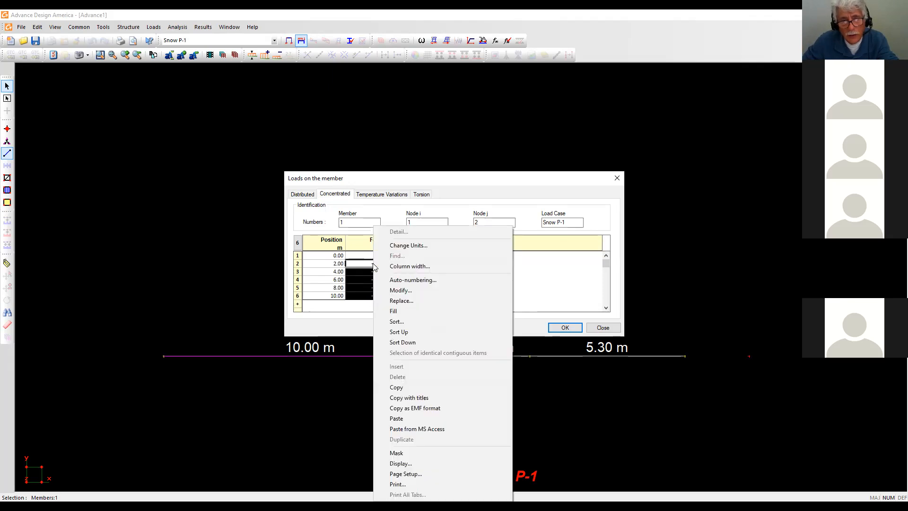
left_click(401, 301)
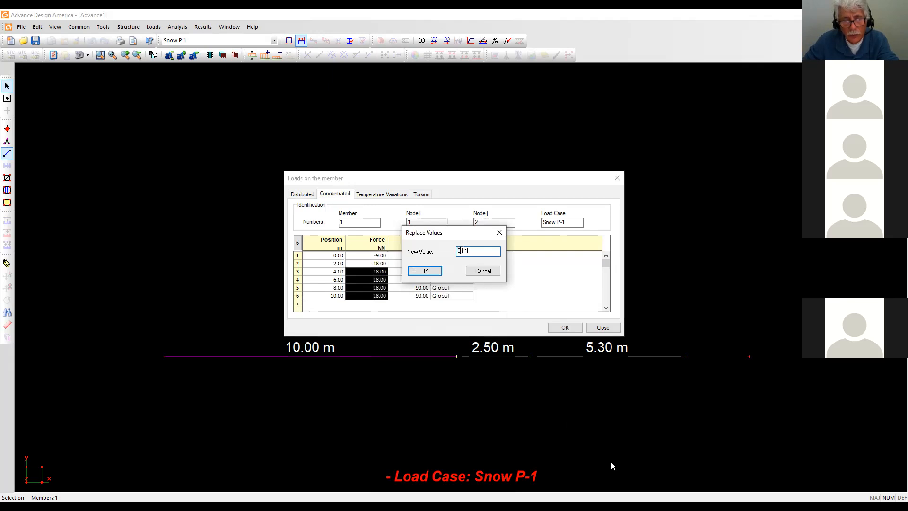
key("BackSpace")
type("45")
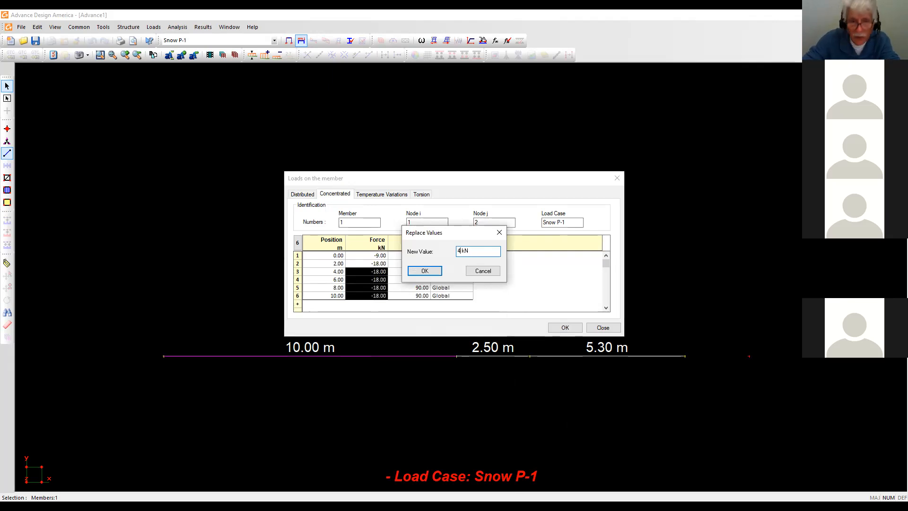
left_click(424, 270)
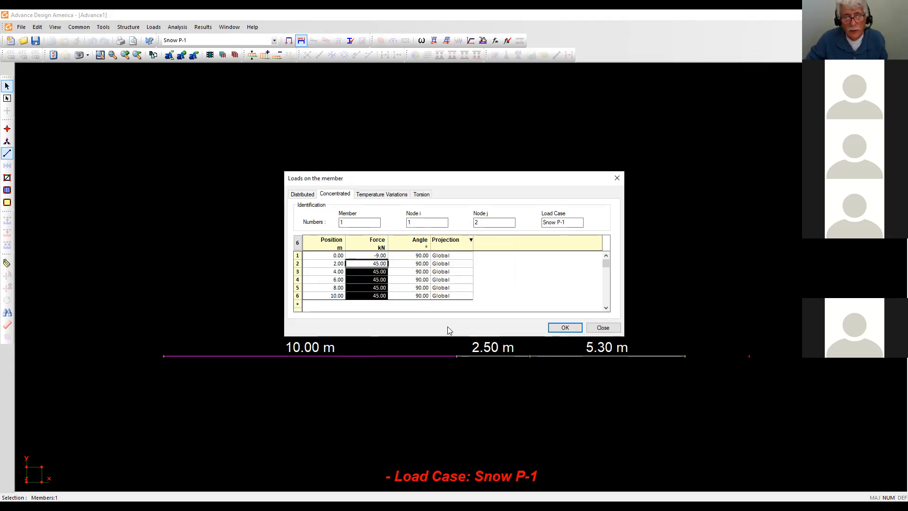
Set the first point load's force to -22.5 kN and apply the loads.
left_click(381, 256)
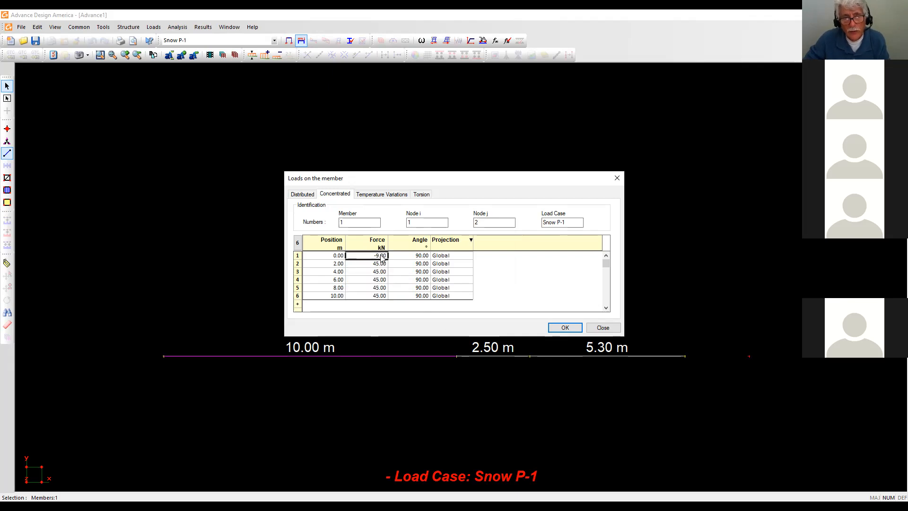
right_click(381, 257)
left_click(371, 256)
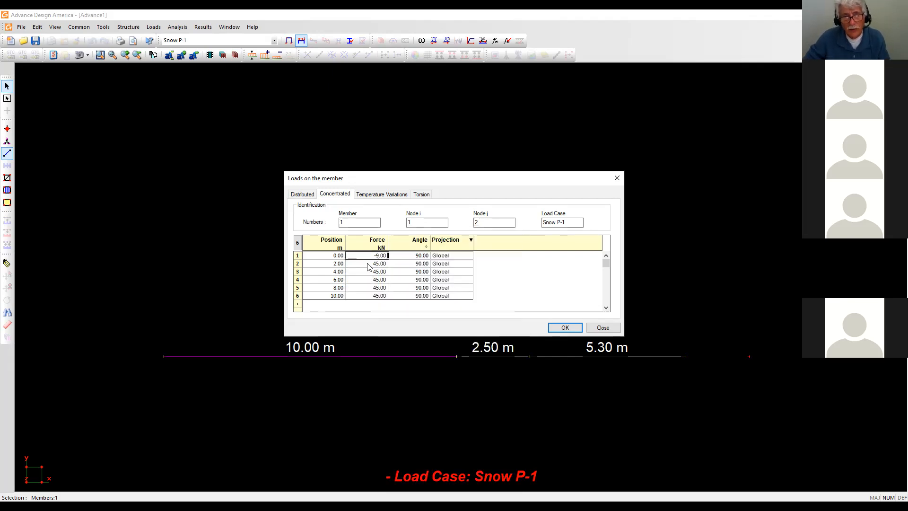
left_click_drag(364, 264, 365, 279)
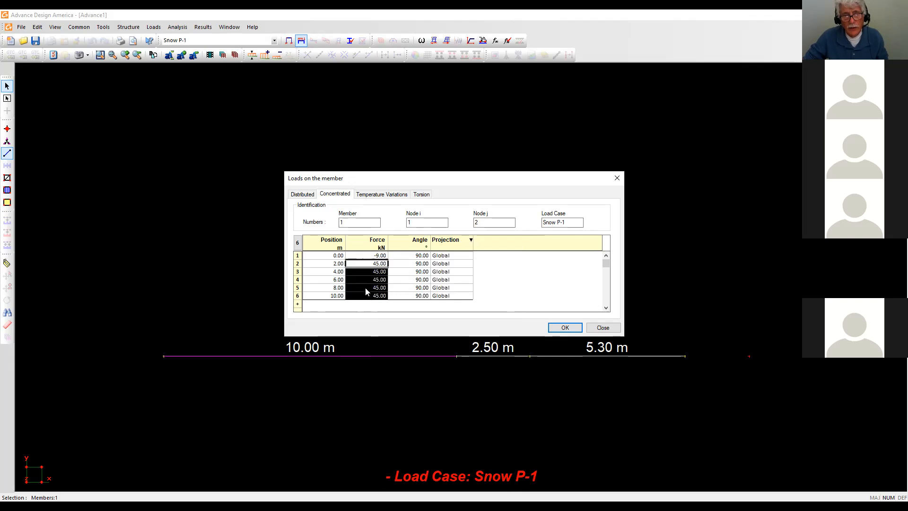
right_click(361, 267)
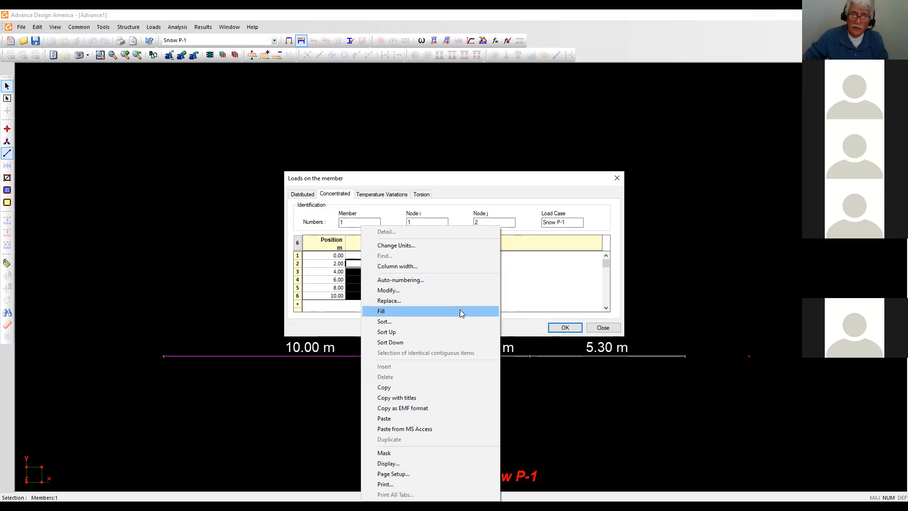
left_click(550, 288)
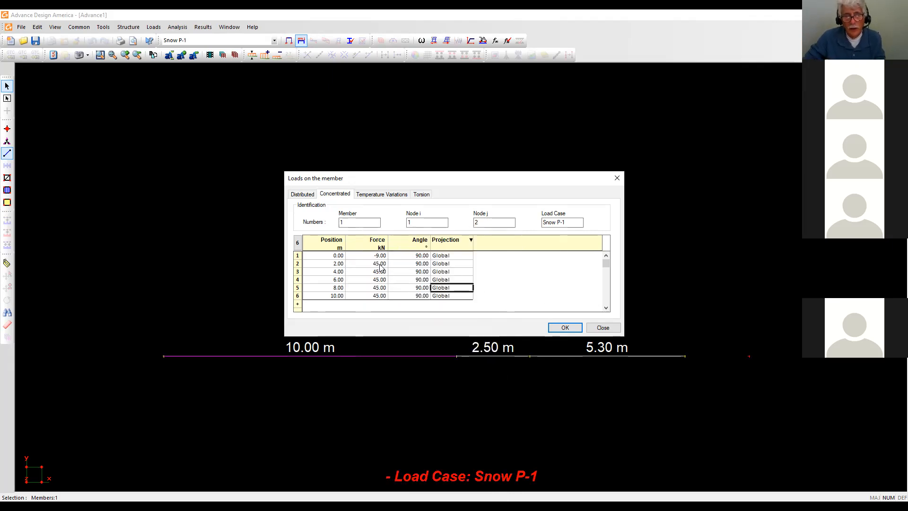
left_click_drag(380, 263, 381, 296)
right_click(381, 295)
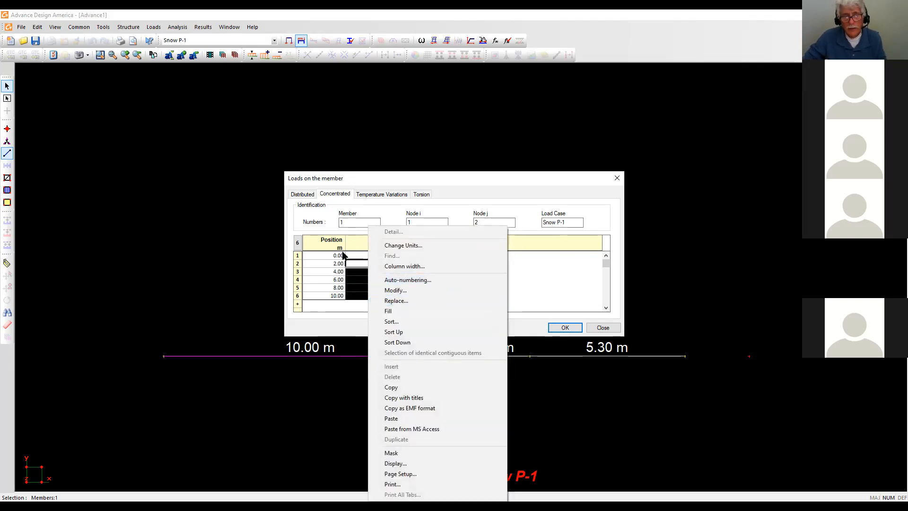
left_click(378, 256)
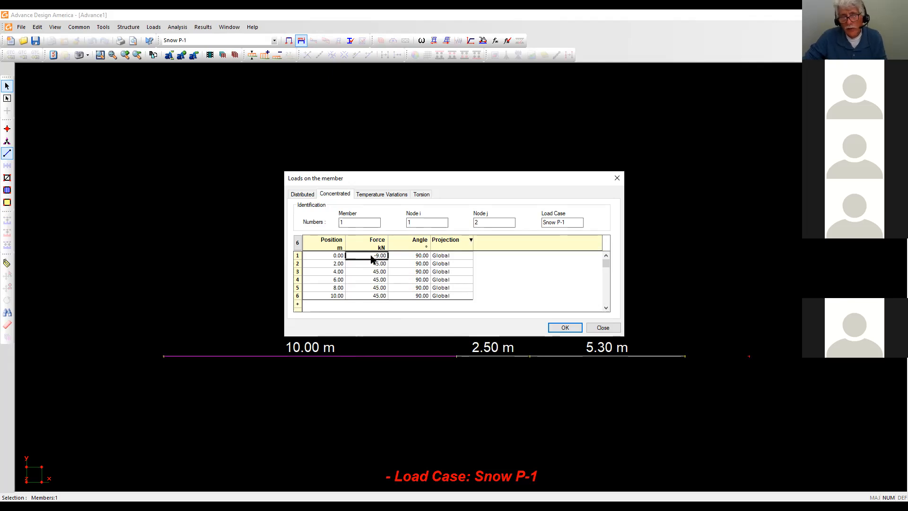
type("2")
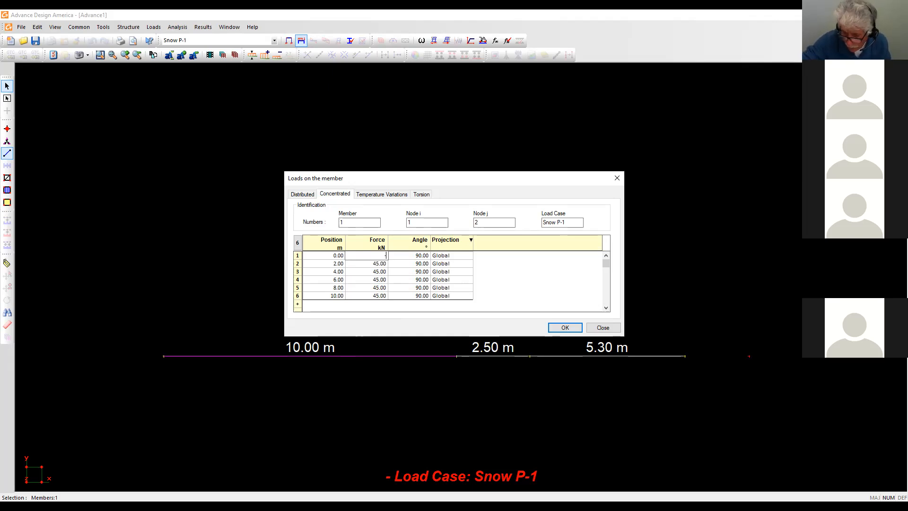
type("2.5")
key("Tab")
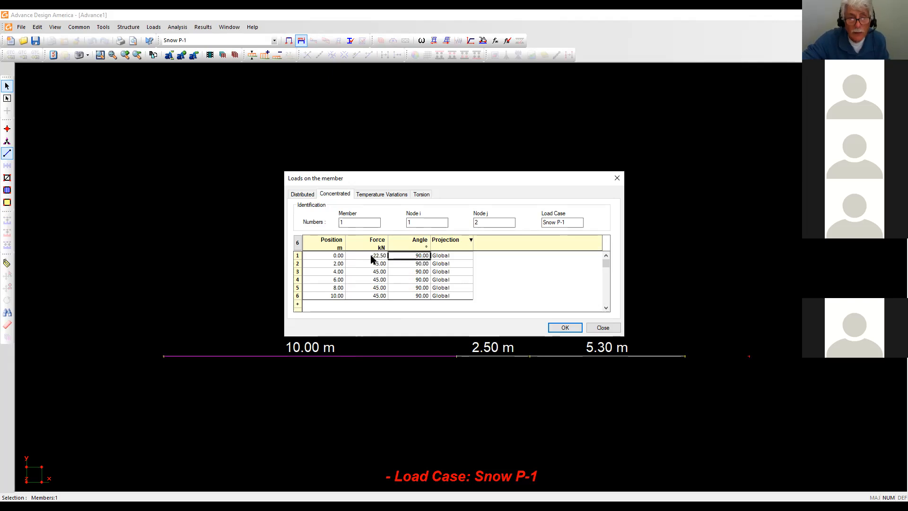
left_click(567, 327)
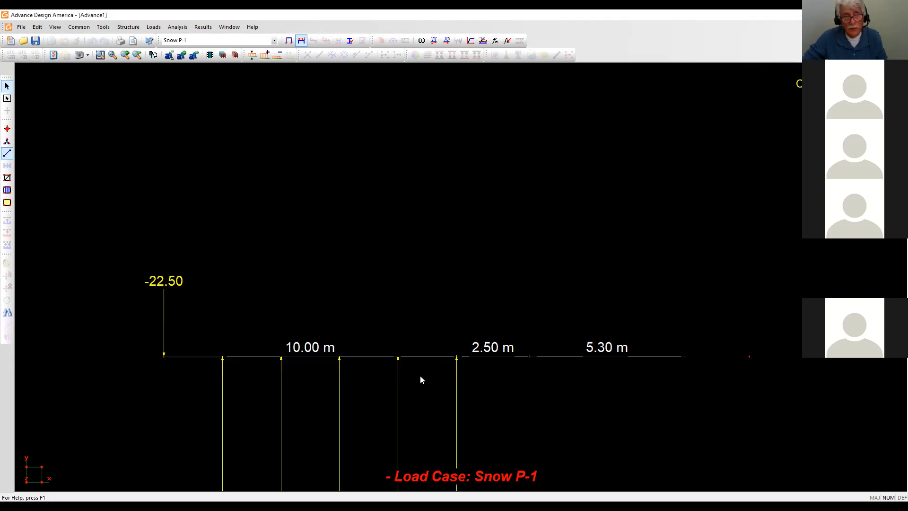
Zoom to show the whole loaded beam, then close the Advance1 model.
scroll(421, 379, "down", 1)
middle_click_drag(421, 345, 426, 273)
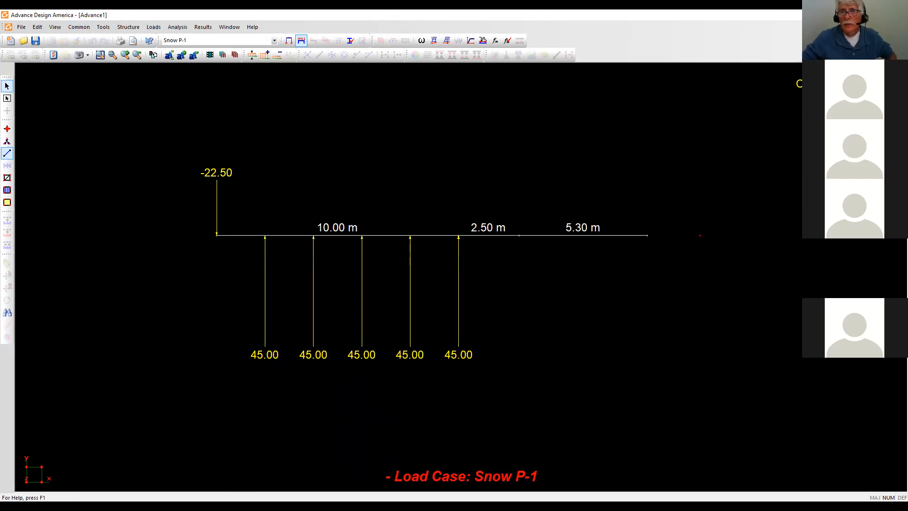
key("alt+F4")
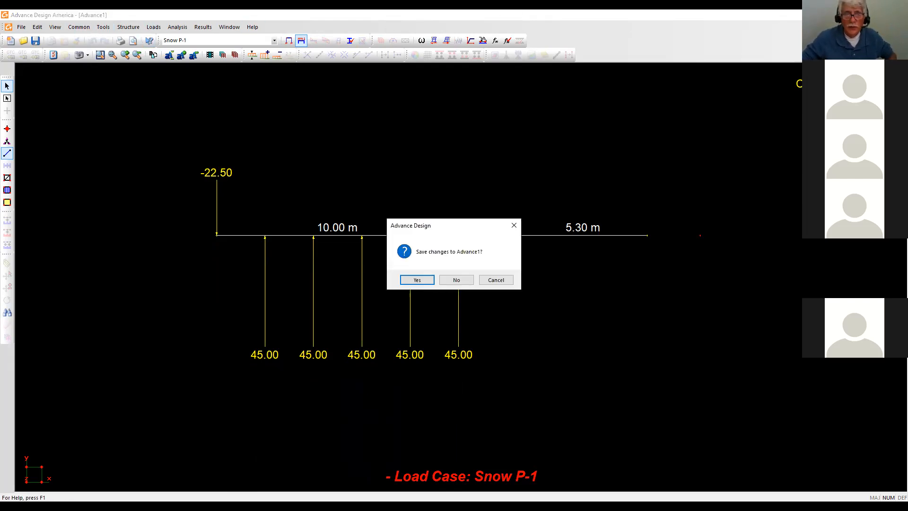
Discard Advance1's changes and zoom in on the Gerber girder's SID loads.
left_click(448, 277)
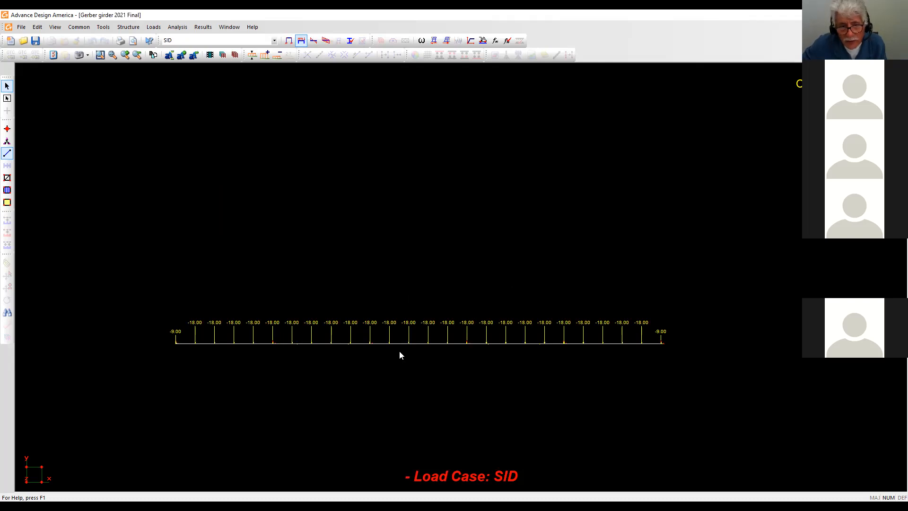
scroll(399, 355, "up", 1)
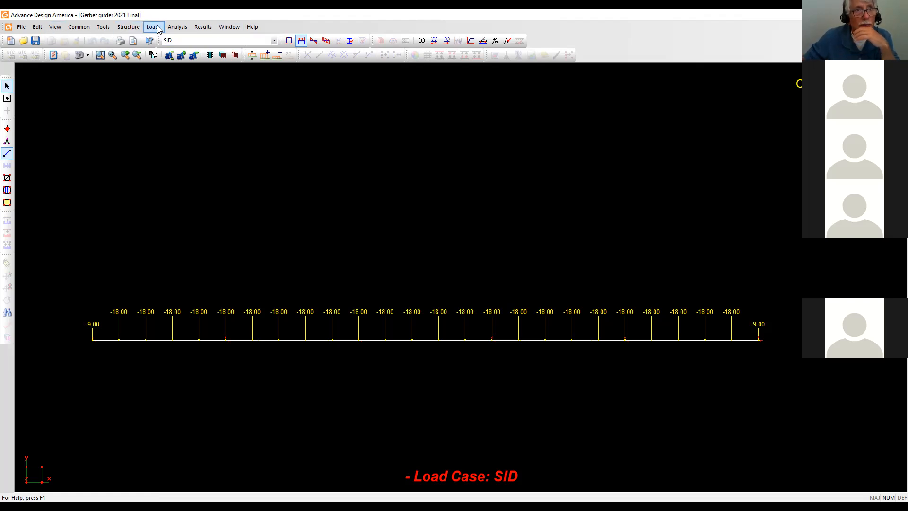
Switch the Gerber girder display from its loads to the structural model.
left_click(128, 27)
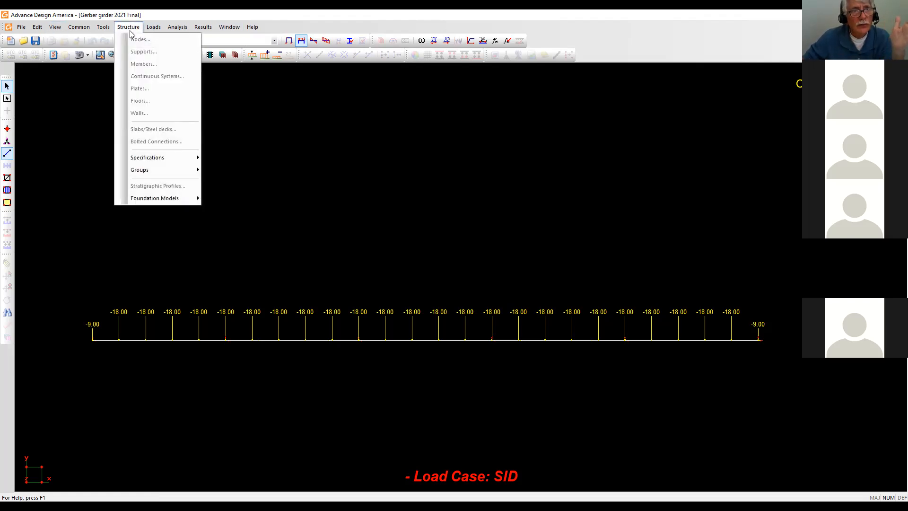
mouse_move(115, 29)
left_click(287, 141)
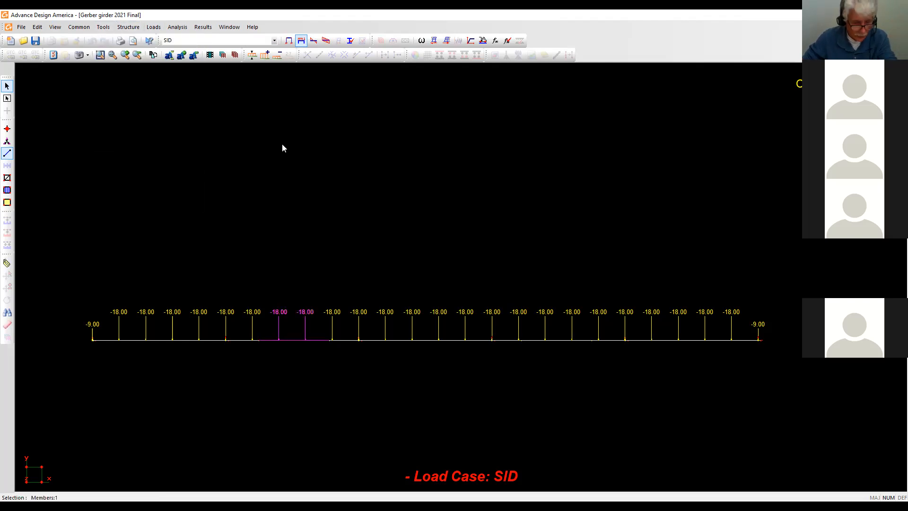
left_click(289, 41)
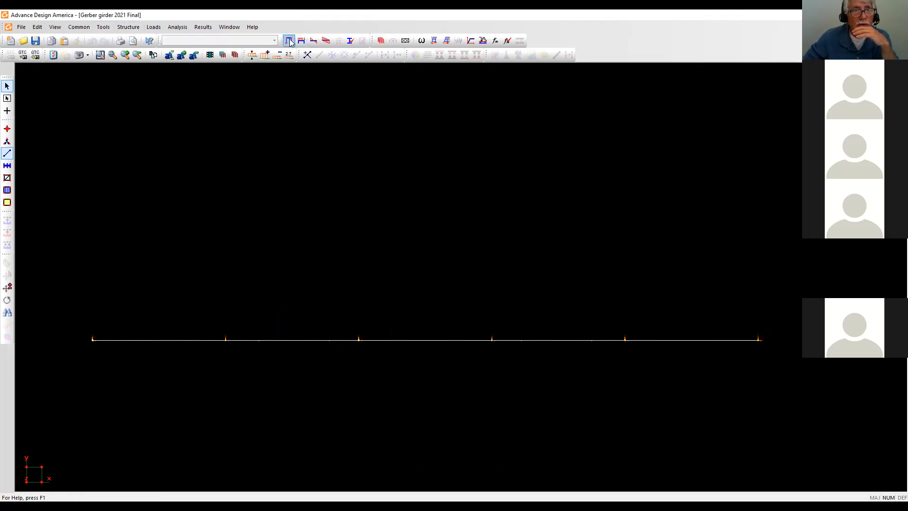
Review the ten nodes' types and coordinates in the Nodes spreadsheet, then close it.
left_click(128, 27)
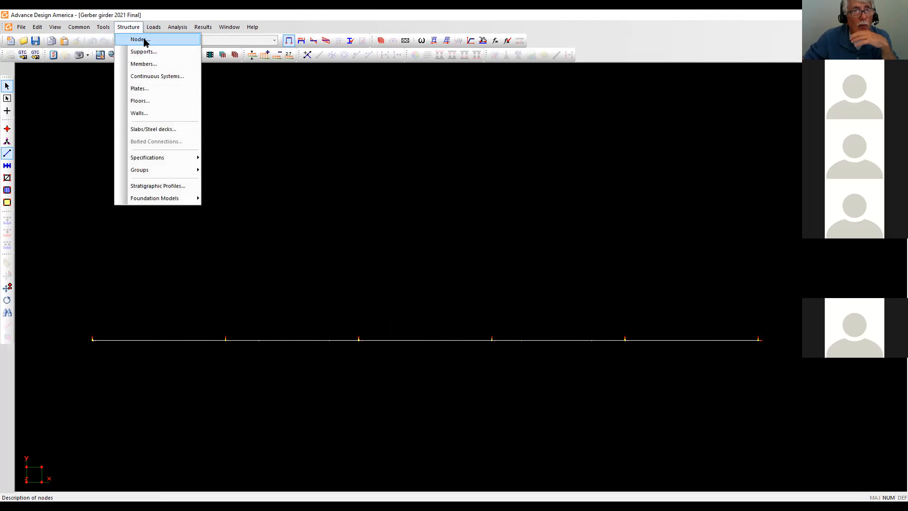
left_click(140, 39)
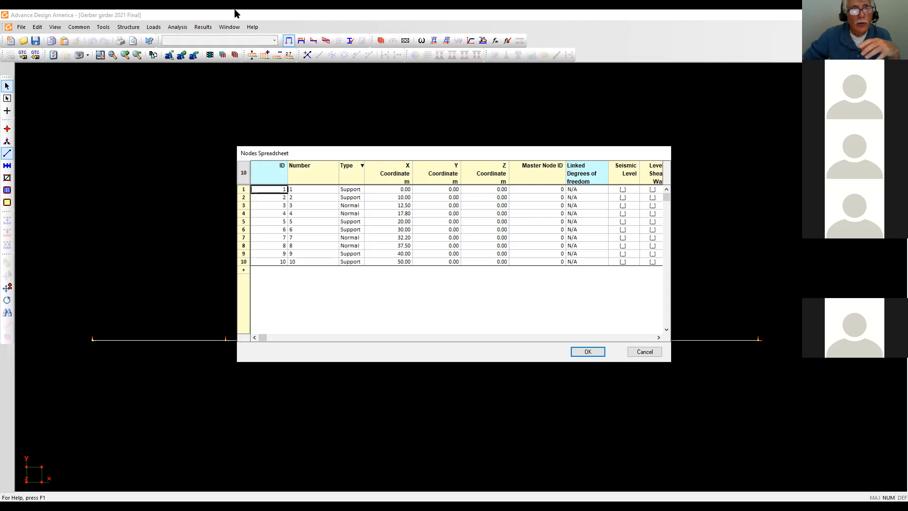
left_click(125, 25)
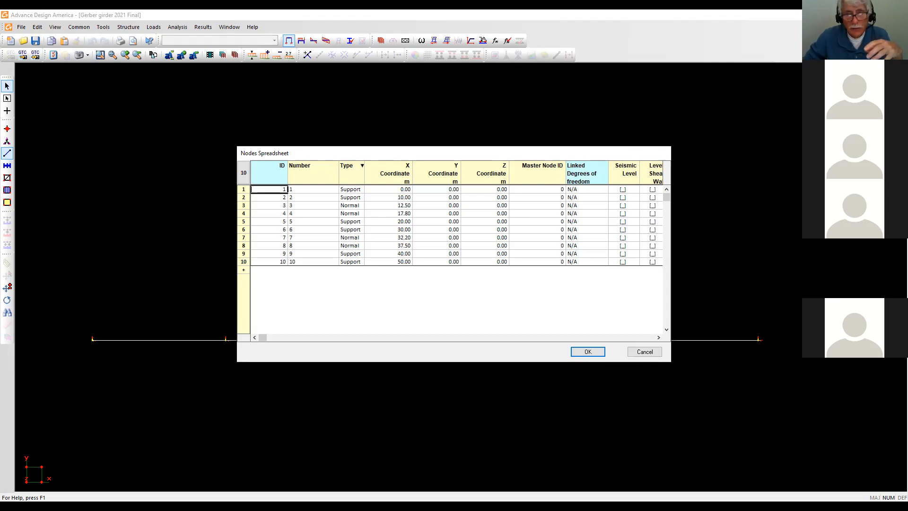
left_click(591, 350)
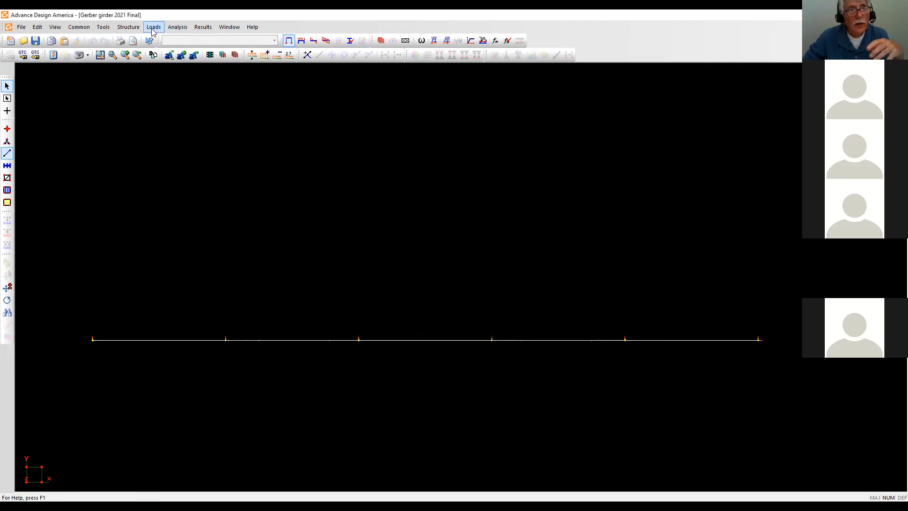